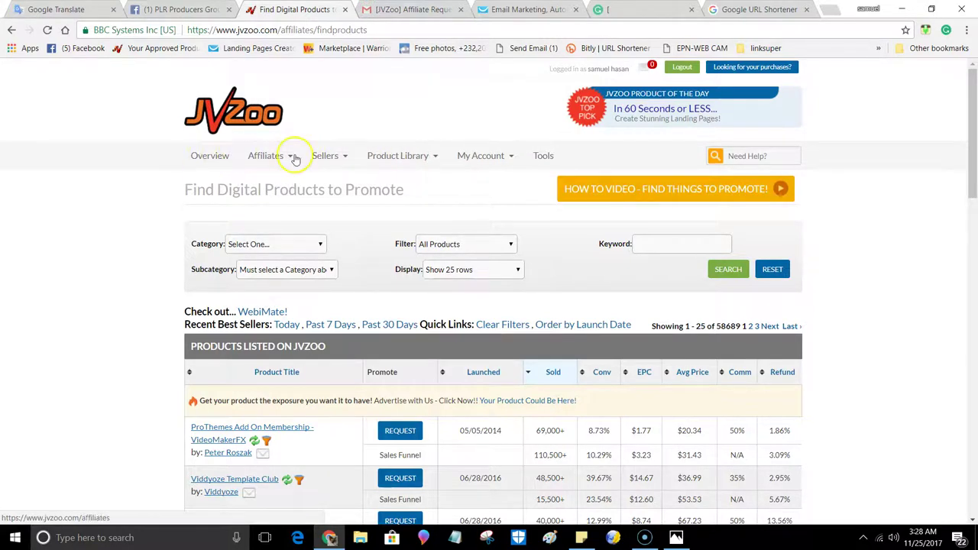
# - Go to Affiliates > Find Products in JVZoo, which brings up the Important Reminder notice
pyautogui.click(291, 159)
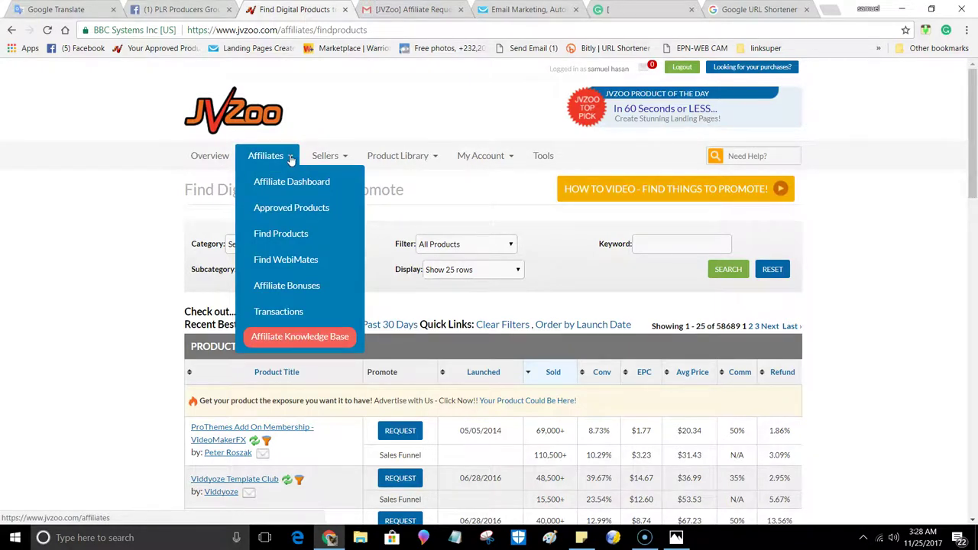
pyautogui.click(269, 239)
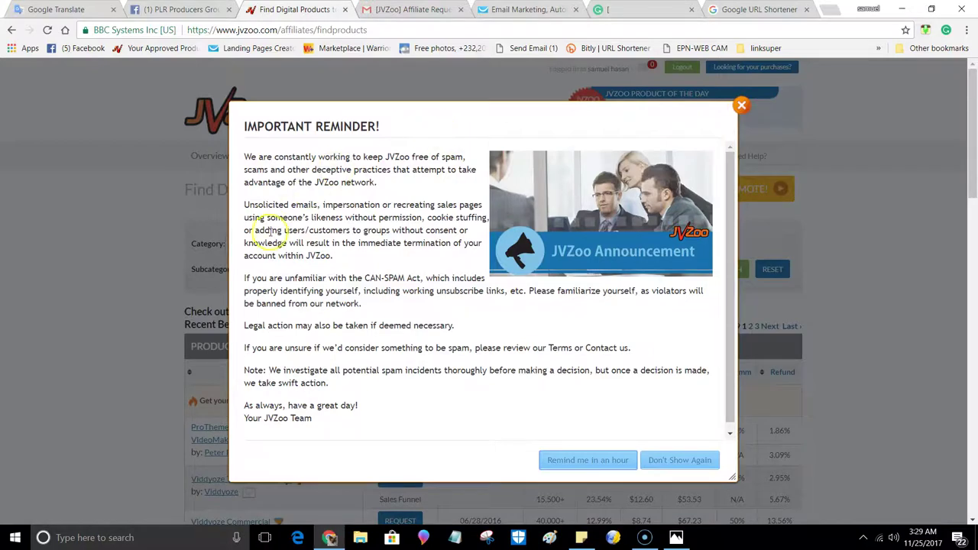
# - Dismiss the spam reminder and scroll through the Products Listed on JVZoo table
pyautogui.click(742, 105)
pyautogui.scroll(-3, 378, 270)
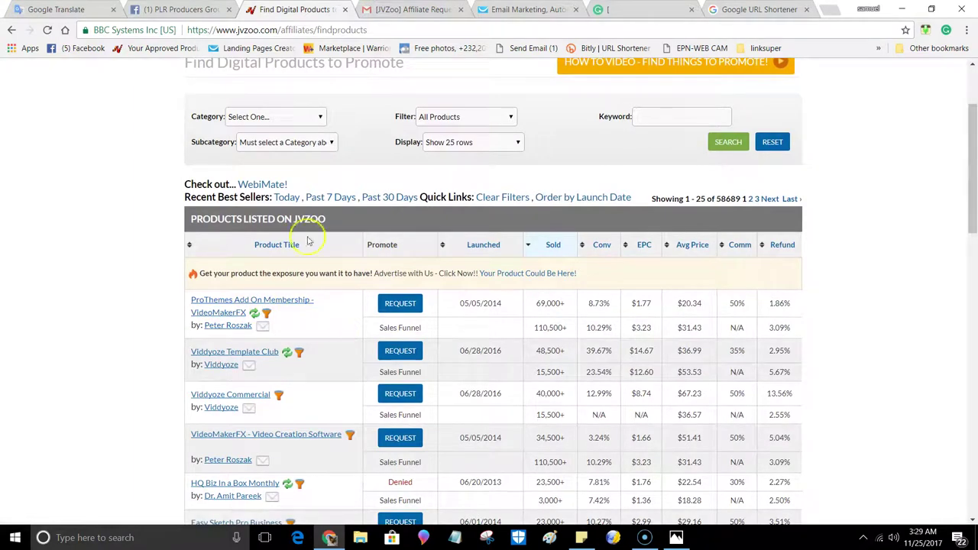
pyautogui.scroll(2, 229, 205)
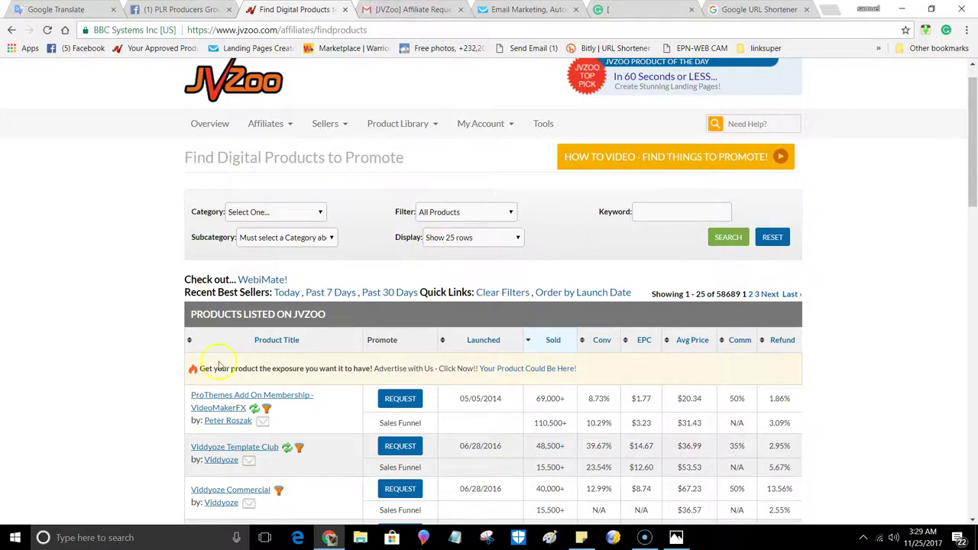
pyautogui.scroll(-1, 214, 386)
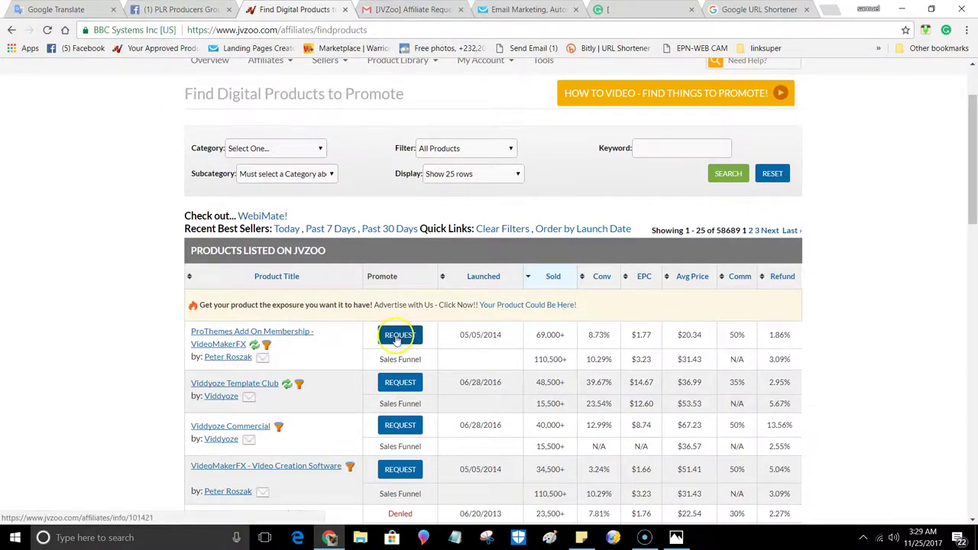
pyautogui.scroll(-1, 402, 336)
# - Request to promote ProThemes Add On Membership - VideoMakerFX and review its affiliate information
pyautogui.click(396, 303)
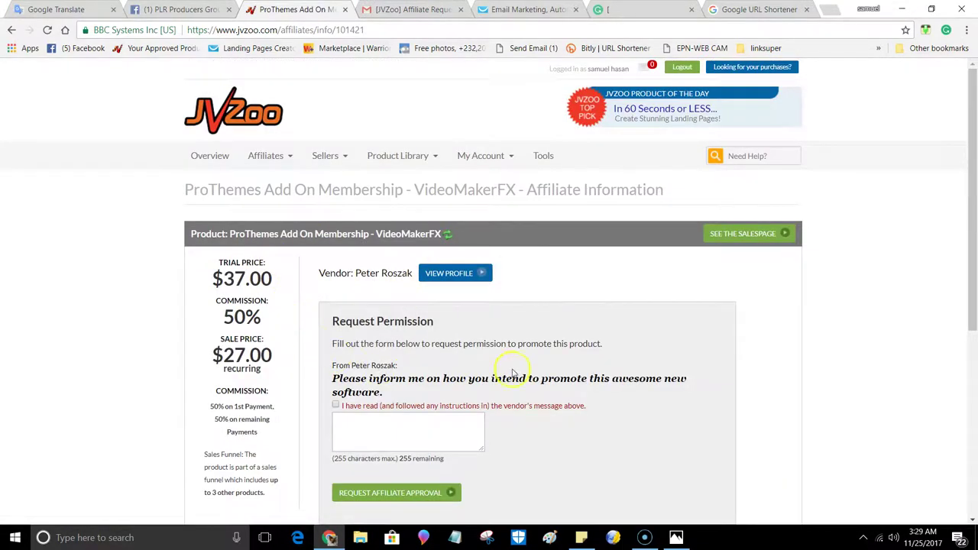
pyautogui.scroll(-1, 518, 360)
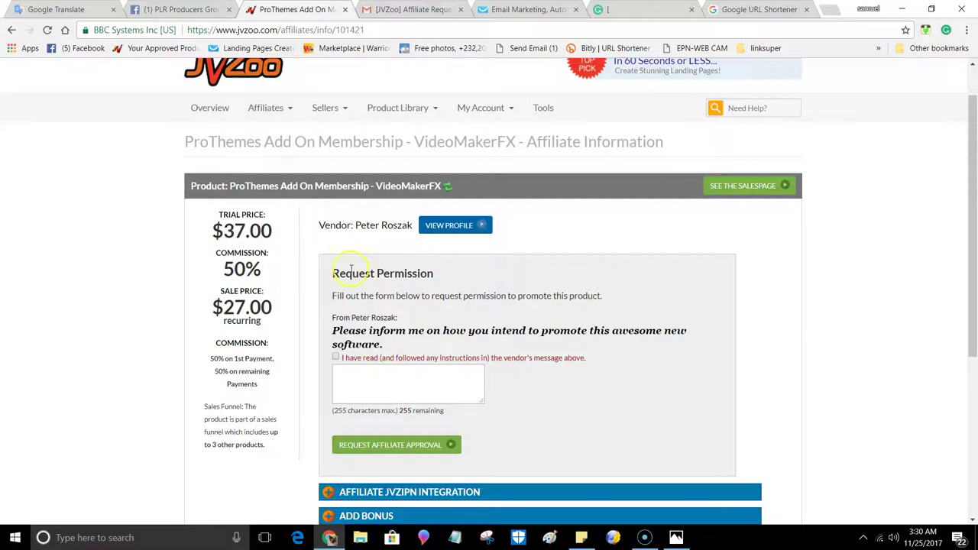
pyautogui.click(577, 214)
pyautogui.click(710, 215)
# - Try opening the ProThemes product's sales page from the affiliate information page
pyautogui.click(725, 191)
pyautogui.click(731, 191)
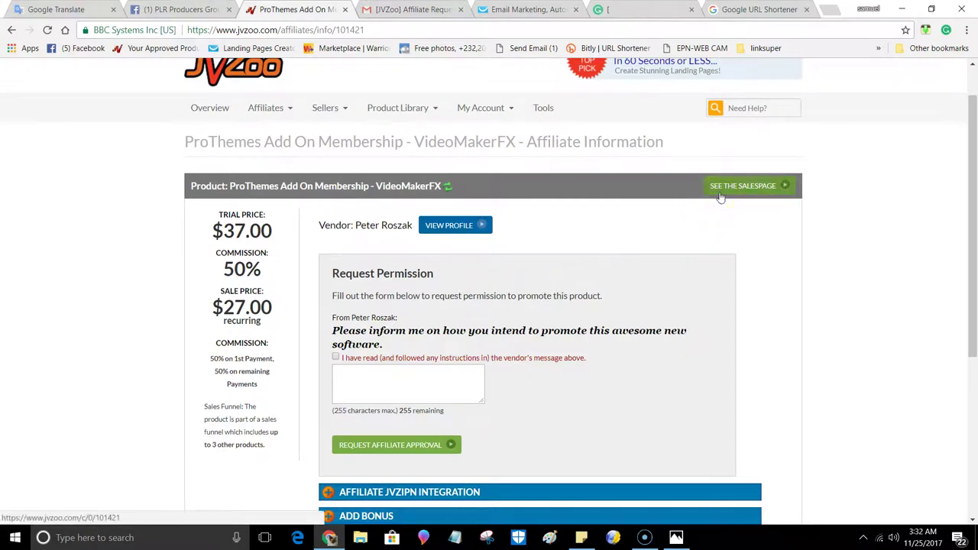
pyautogui.click(596, 223)
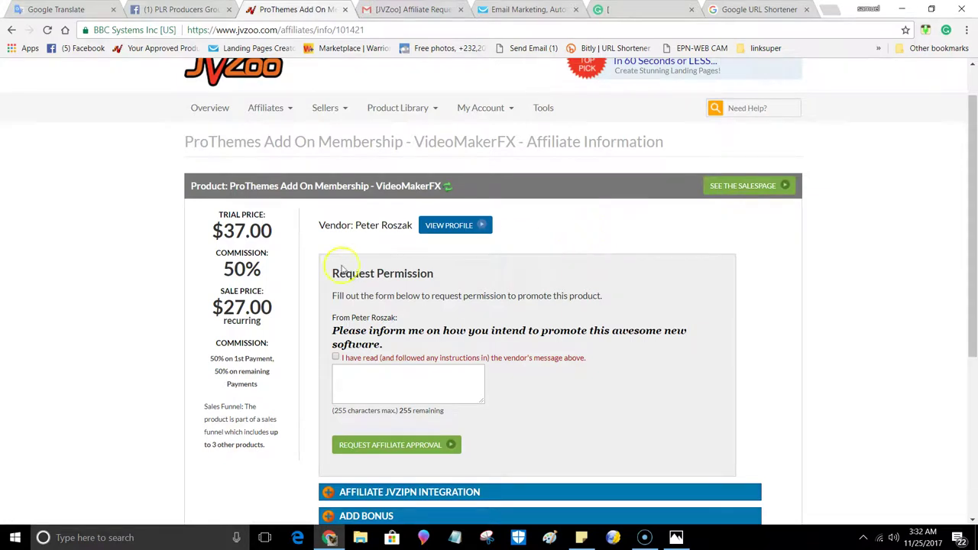
# - Look over the ProThemes affiliate request form and the vendor's details
pyautogui.click(575, 268)
pyautogui.scroll(-1, 526, 276)
pyautogui.scroll(-1, 526, 277)
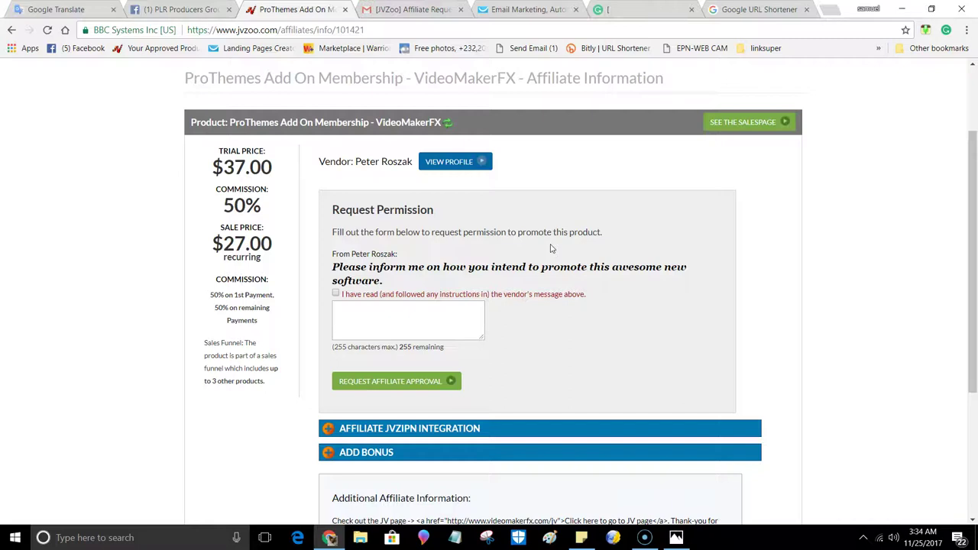
pyautogui.click(587, 244)
pyautogui.scroll(1, 518, 256)
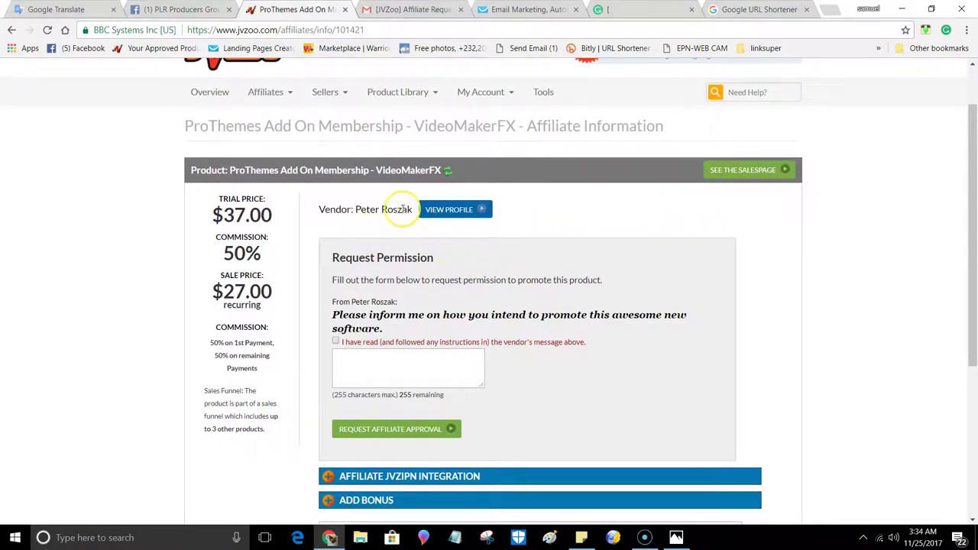
# - Start the promotion note, tick 'I have read', and return to the prices and 50% commission
pyautogui.scroll(-1, 420, 252)
pyautogui.scroll(-1, 468, 281)
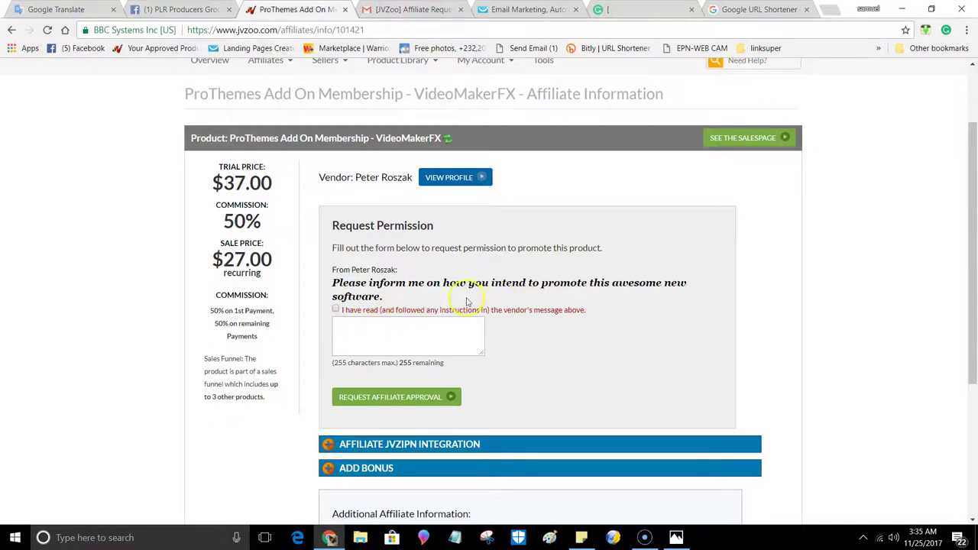
pyautogui.click(419, 338)
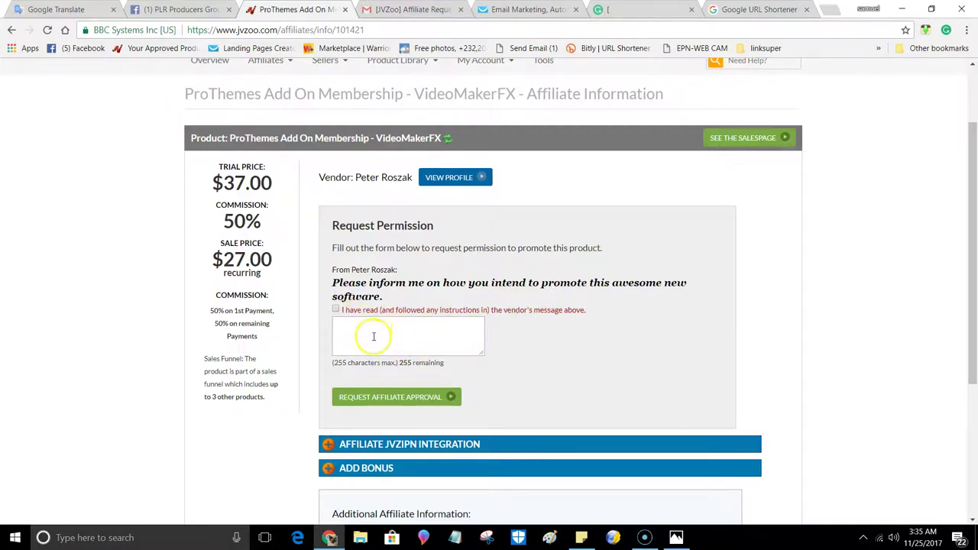
pyautogui.click(337, 311)
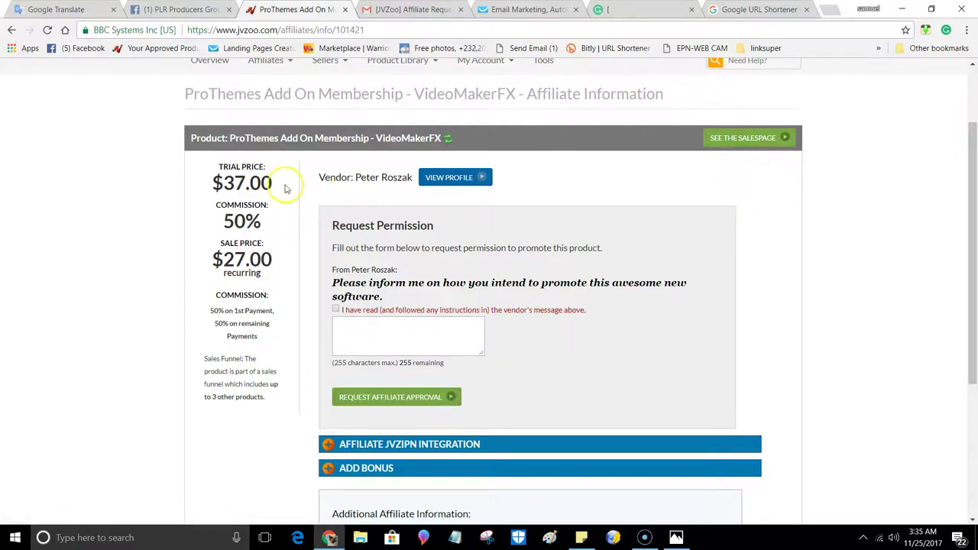
pyautogui.scroll(2, 329, 178)
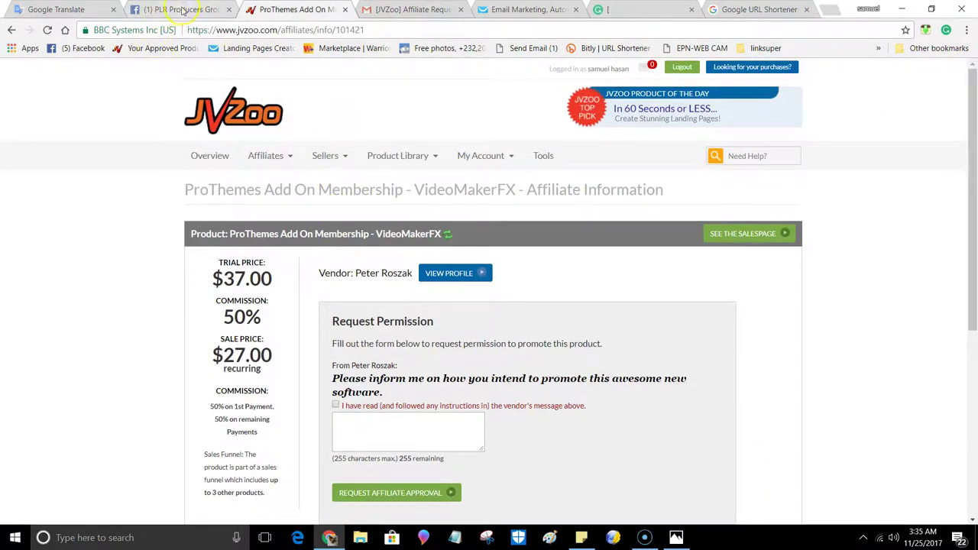
# - Switch to the PLR Producers Group Facebook tab and find the Killing Depression PLR post
pyautogui.click(181, 9)
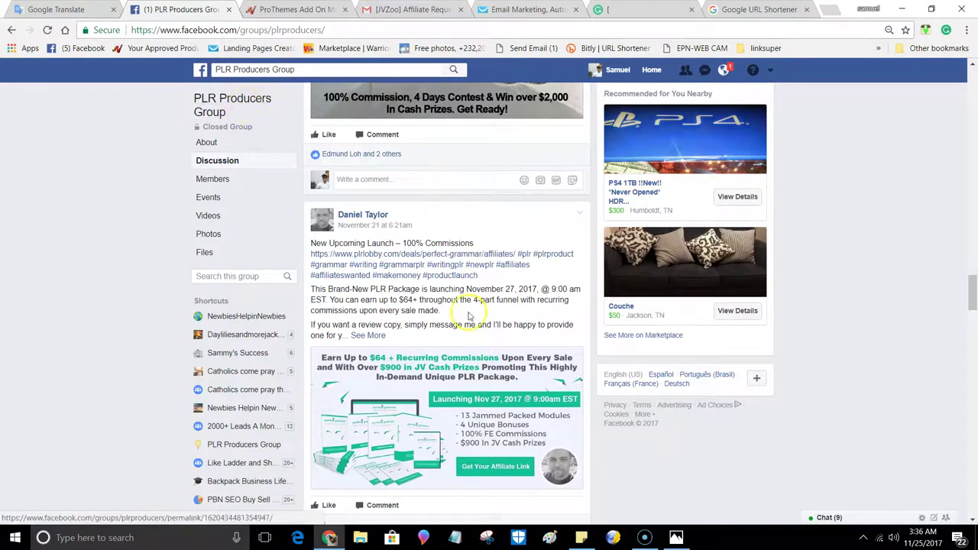
pyautogui.scroll(3, 411, 231)
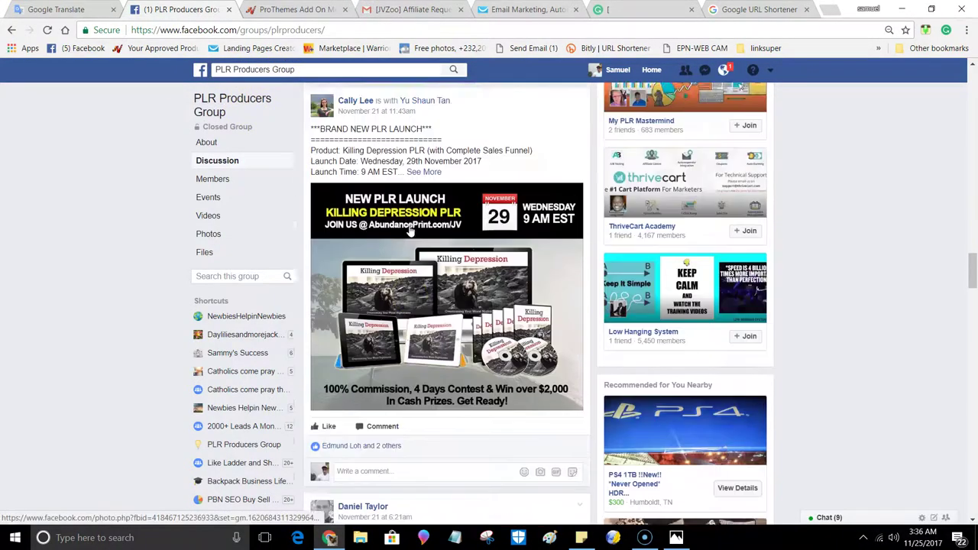
pyautogui.scroll(6, 409, 231)
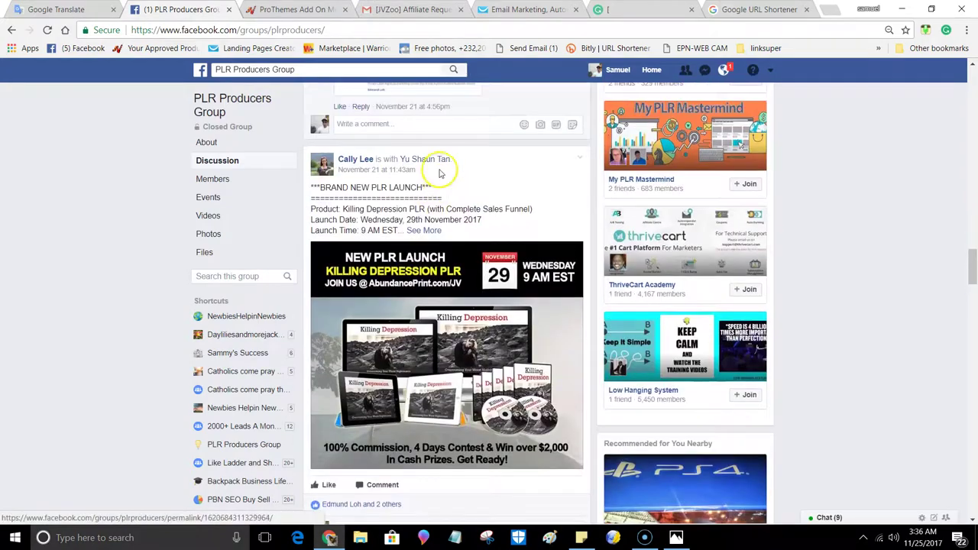
pyautogui.scroll(4, 441, 175)
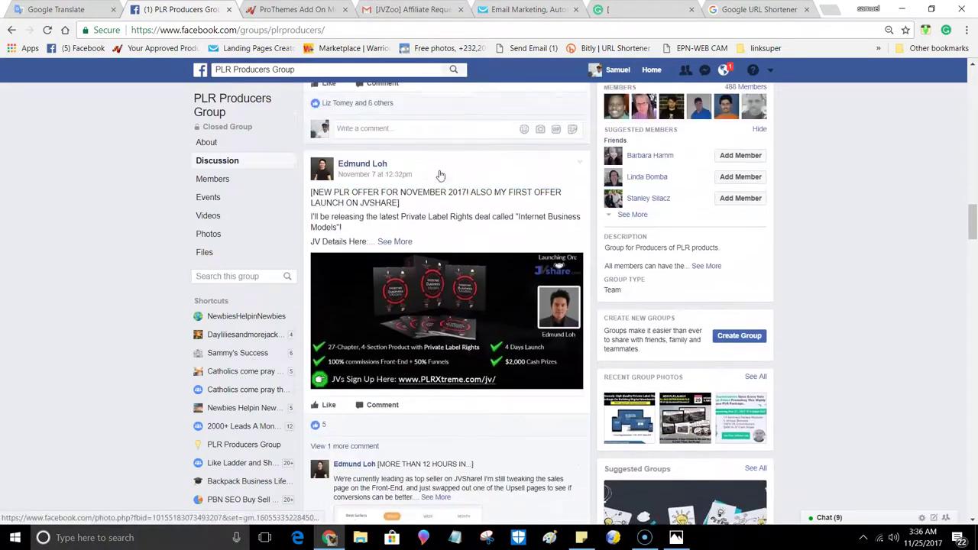
pyautogui.scroll(-4, 441, 175)
pyautogui.scroll(-7, 435, 191)
pyautogui.scroll(2, 425, 226)
pyautogui.scroll(-1, 421, 233)
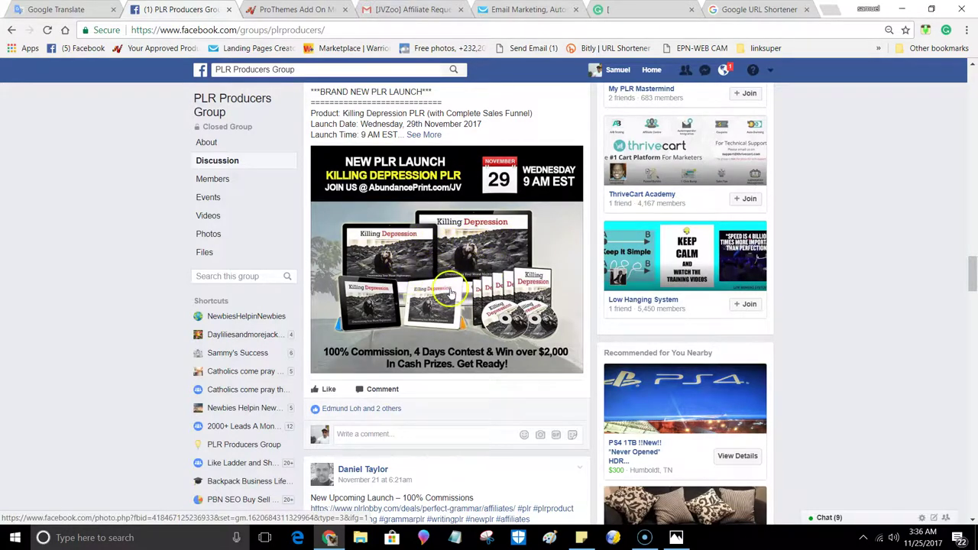
# - Expand the Killing Depression post's full launch details and open its JV page link
pyautogui.scroll(2, 449, 293)
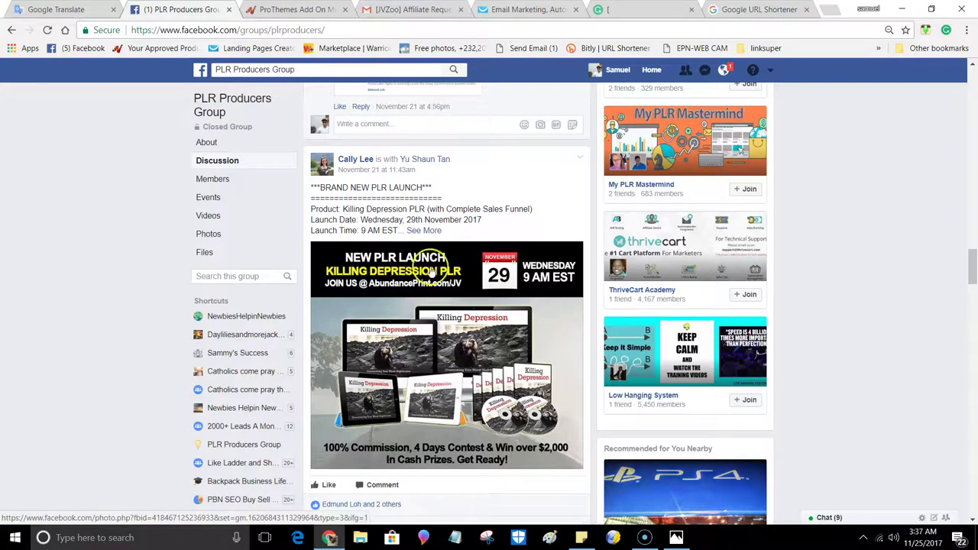
pyautogui.click(421, 231)
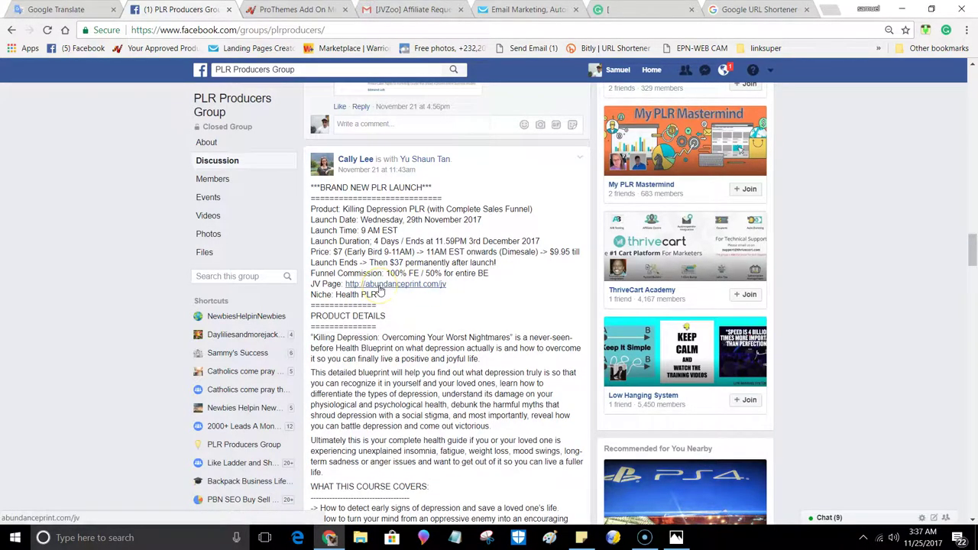
pyautogui.click(379, 286)
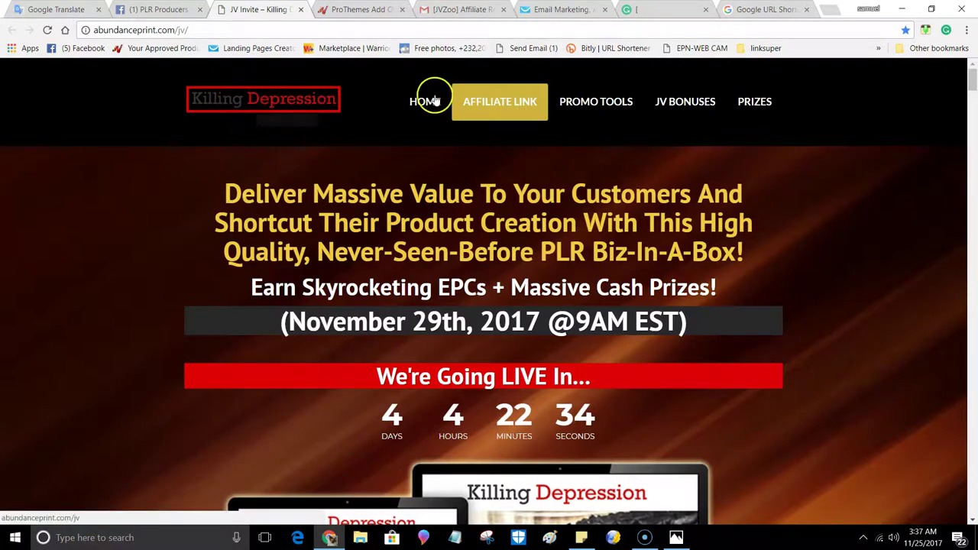
# - Review the Killing Depression JV page's affiliate section and launch details, then return to the ProThemes JVZoo tab
pyautogui.click(540, 103)
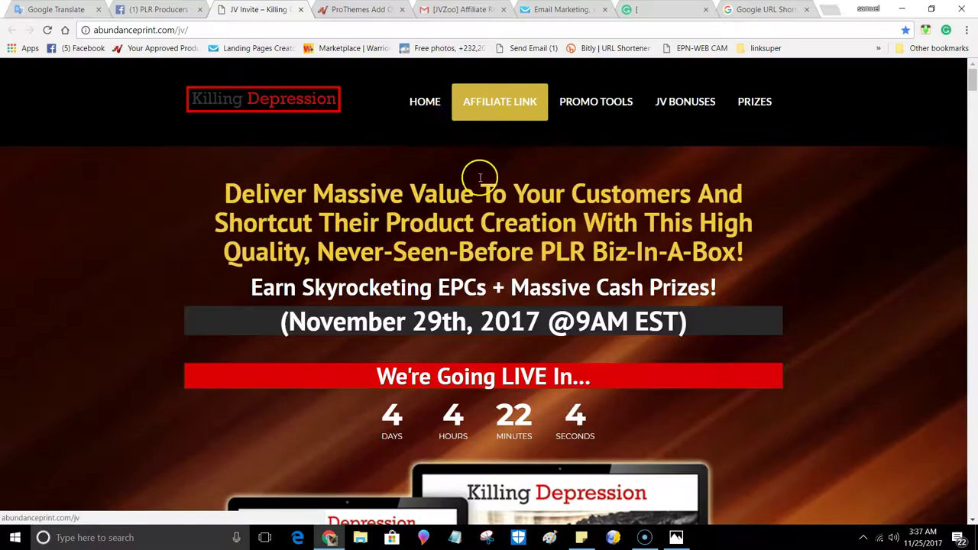
pyautogui.scroll(-5, 331, 247)
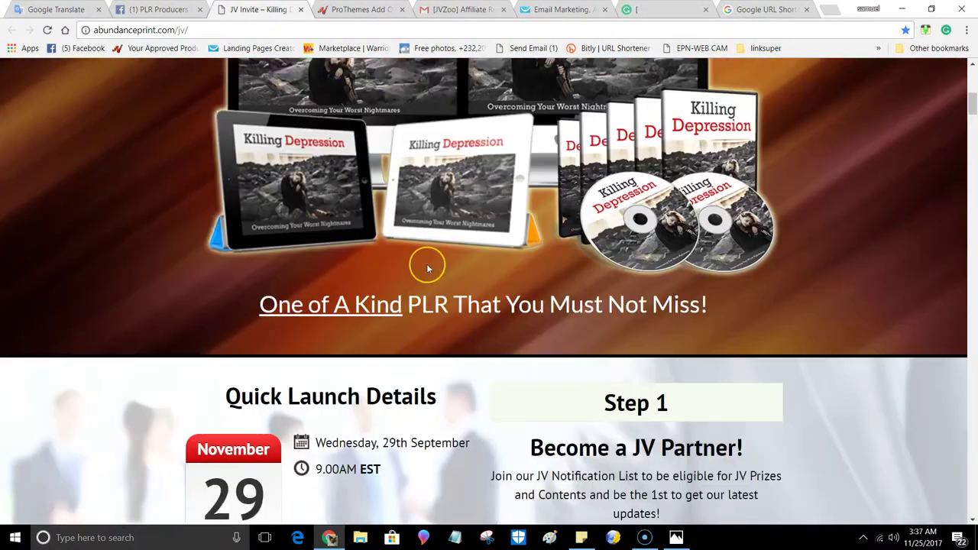
pyautogui.scroll(-5, 426, 263)
pyautogui.scroll(4, 426, 266)
pyautogui.scroll(-2, 426, 268)
pyautogui.scroll(6, 425, 265)
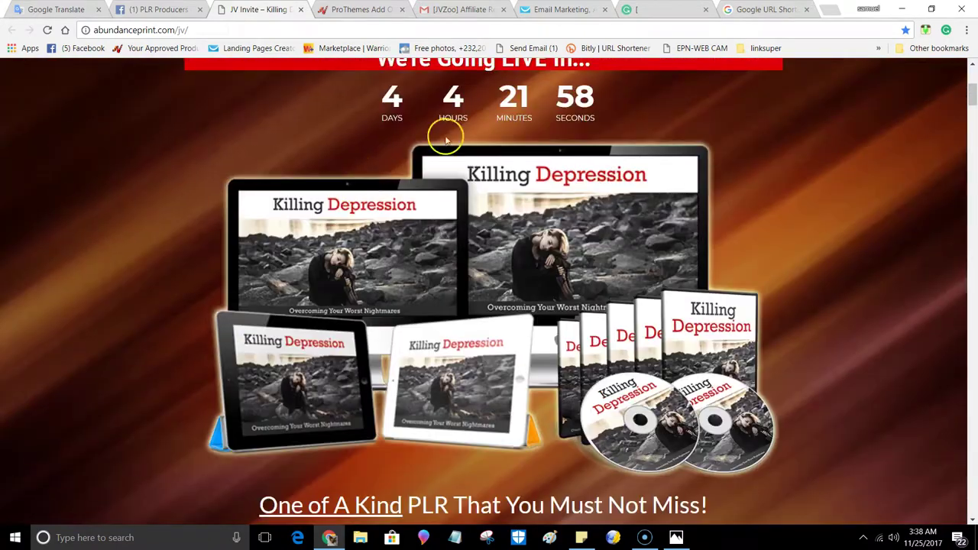
pyautogui.scroll(4, 354, 148)
pyautogui.scroll(-5, 328, 153)
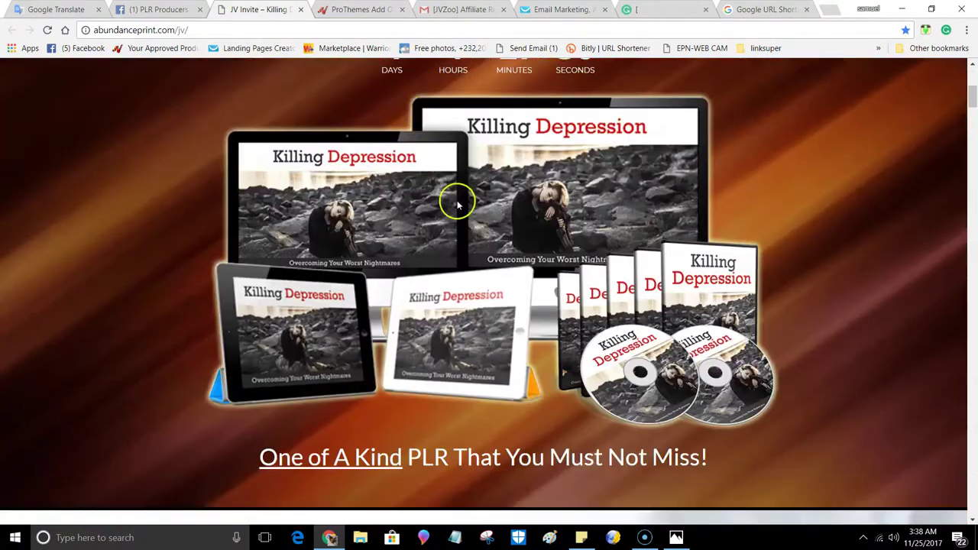
pyautogui.scroll(-5, 442, 188)
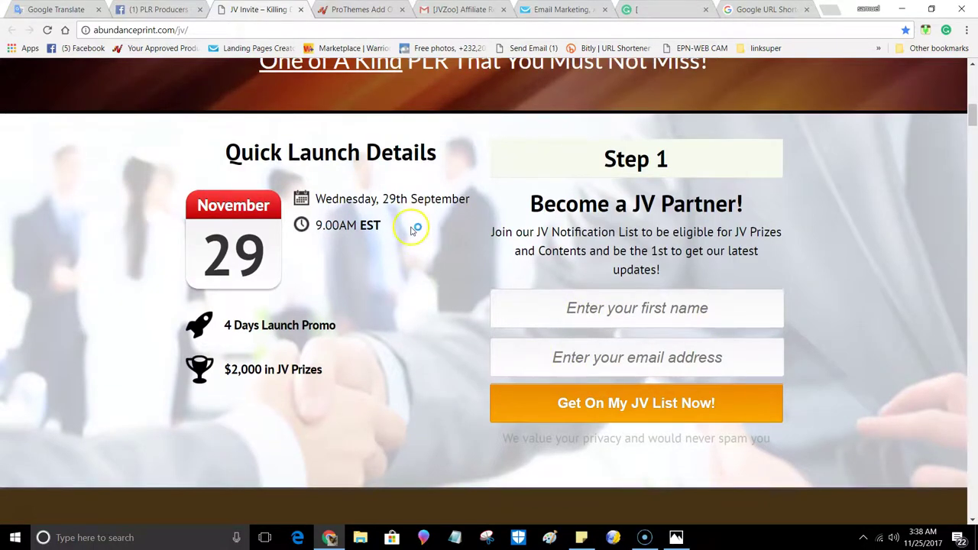
pyautogui.scroll(6, 413, 229)
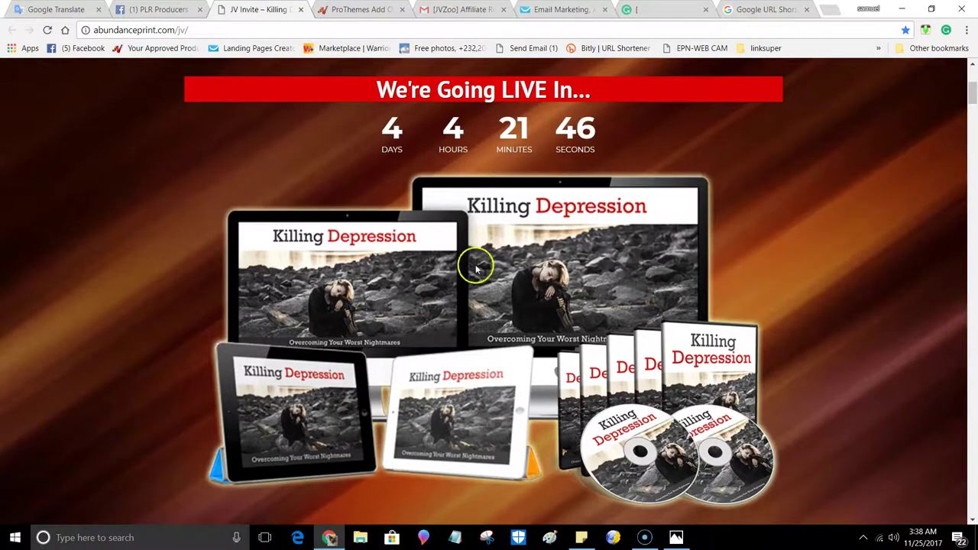
pyautogui.scroll(-5, 441, 273)
pyautogui.scroll(-2, 442, 273)
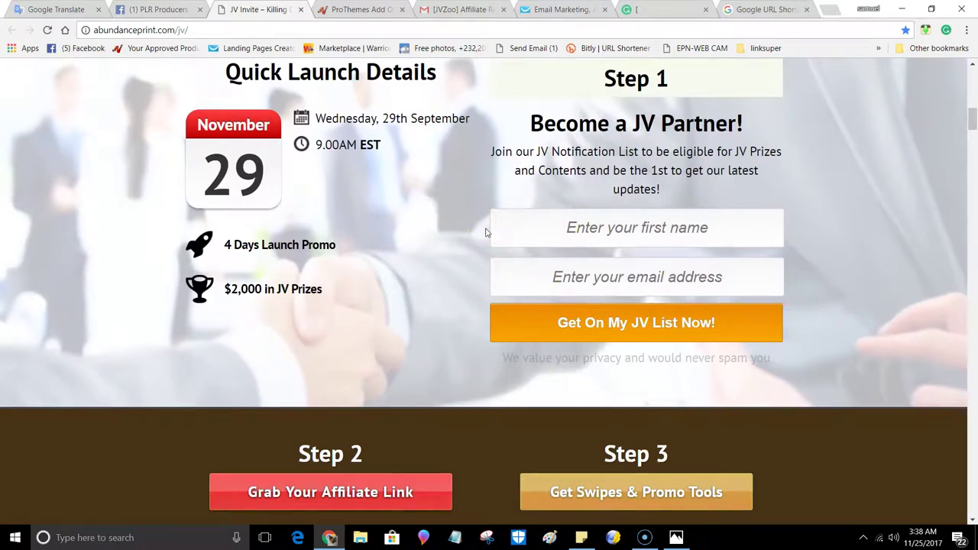
pyautogui.click(375, 8)
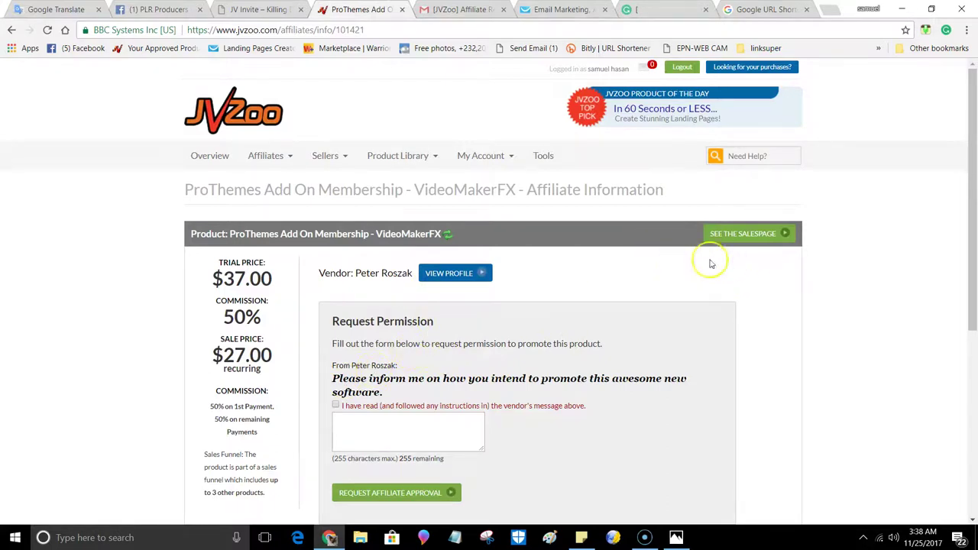
# - Flip between the Facebook group, the Killing Depression JV page and the JVZoo approval email
pyautogui.scroll(-2, 370, 312)
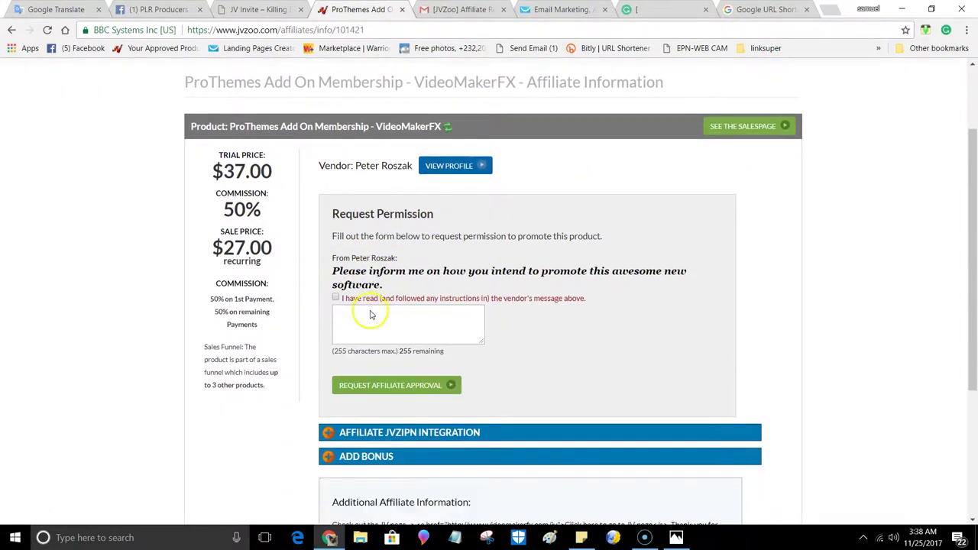
pyautogui.scroll(2, 381, 302)
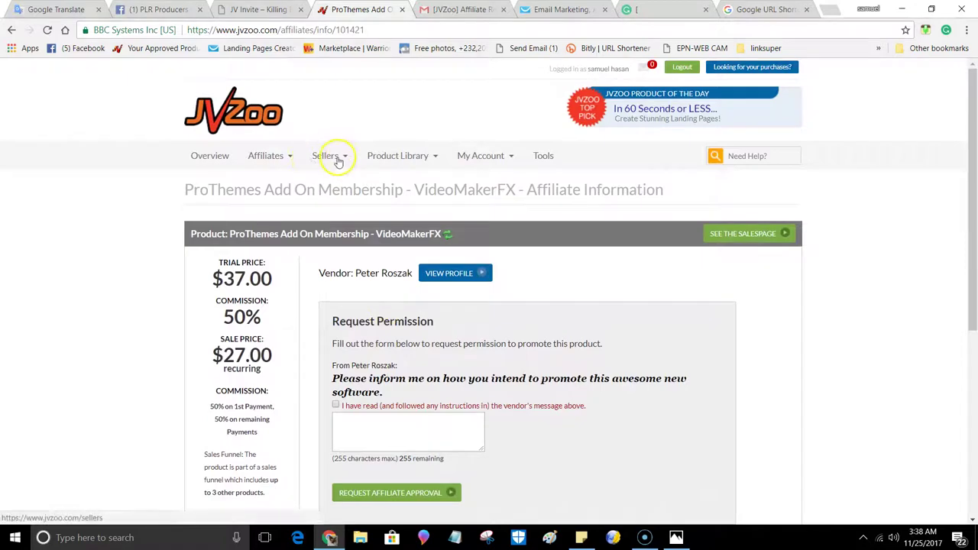
pyautogui.click(184, 10)
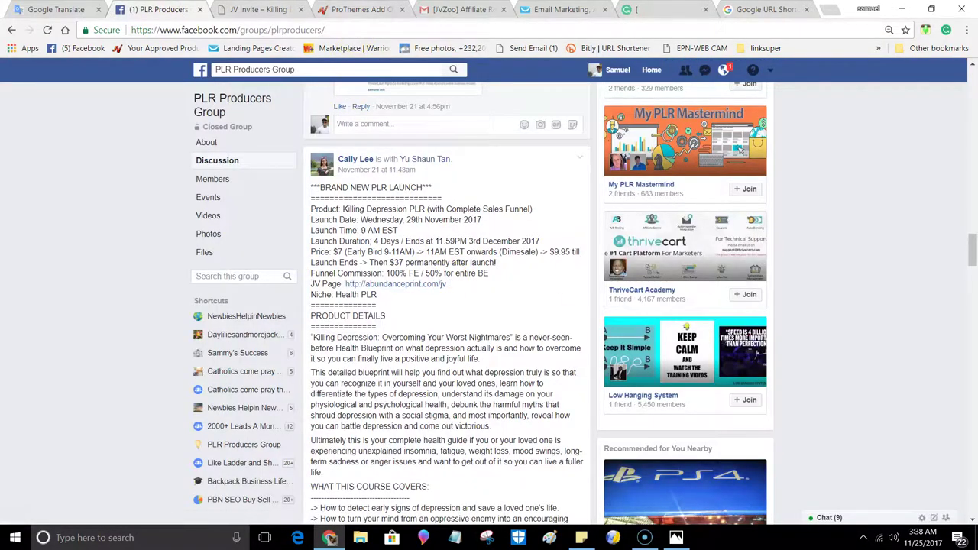
pyautogui.hotkey('ctrl', 'Tab')
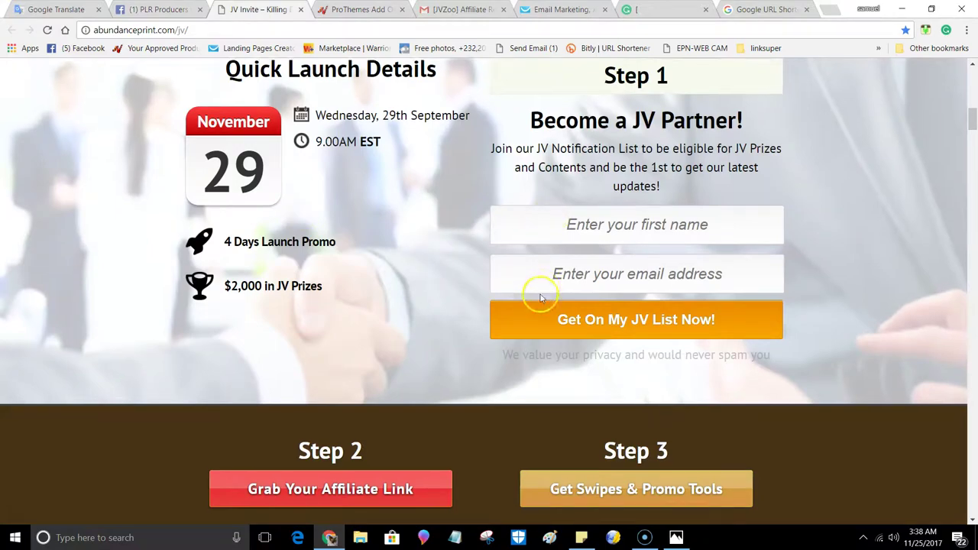
pyautogui.scroll(-8, 420, 293)
pyautogui.scroll(5, 417, 292)
pyautogui.scroll(5, 418, 291)
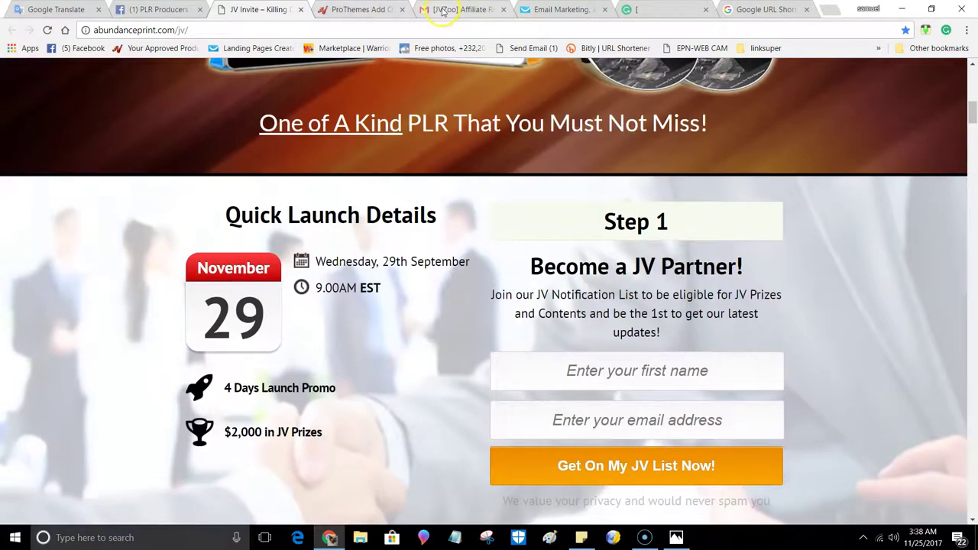
pyautogui.click(443, 10)
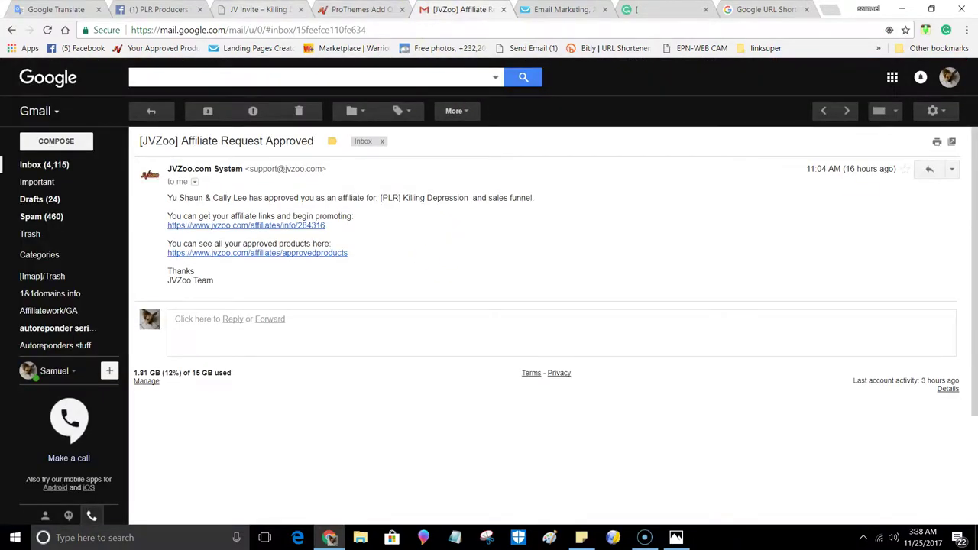
# - Cycle through the Facebook, ProThemes and JV page tabs, ending on the '[JVZoo] Affiliate Request Approved' email
pyautogui.click(187, 9)
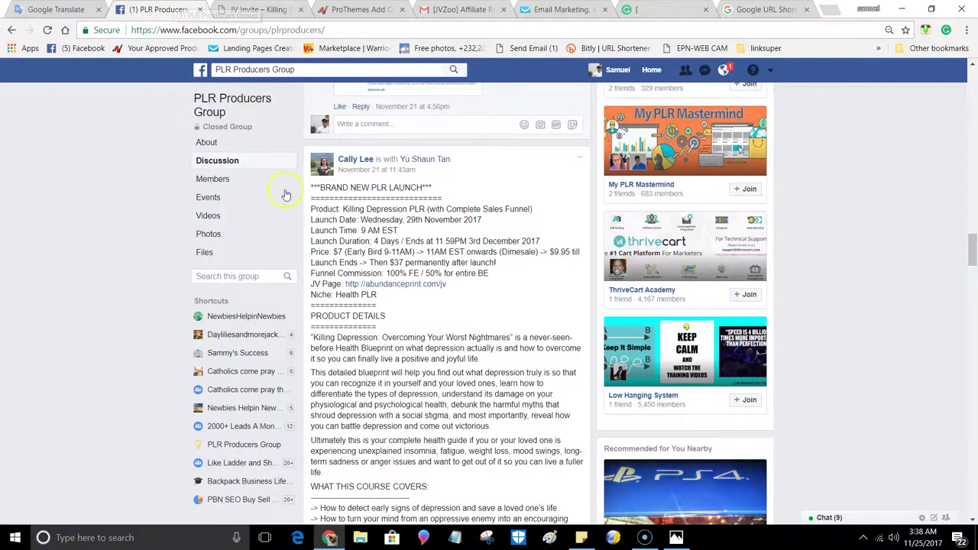
pyautogui.scroll(10, 393, 240)
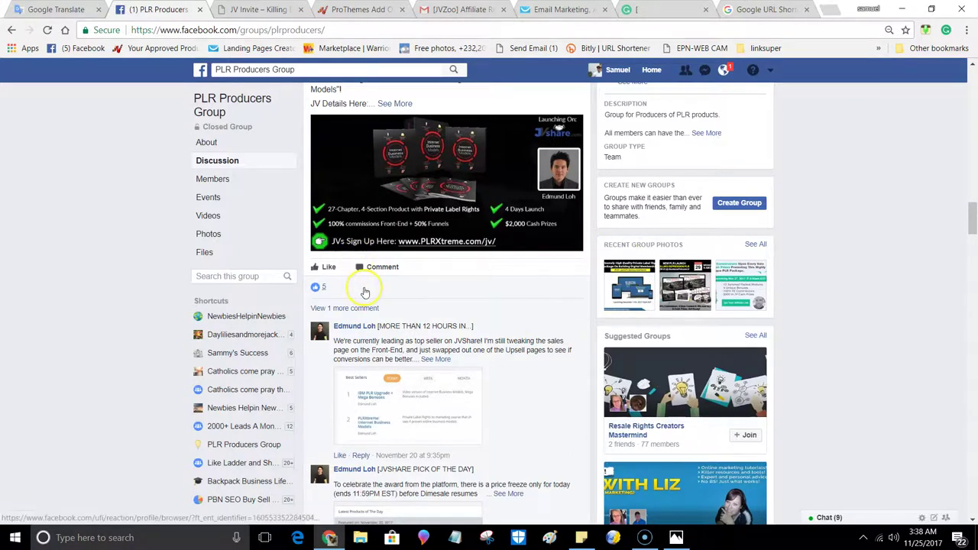
pyautogui.scroll(3, 469, 279)
pyautogui.scroll(-3, 408, 327)
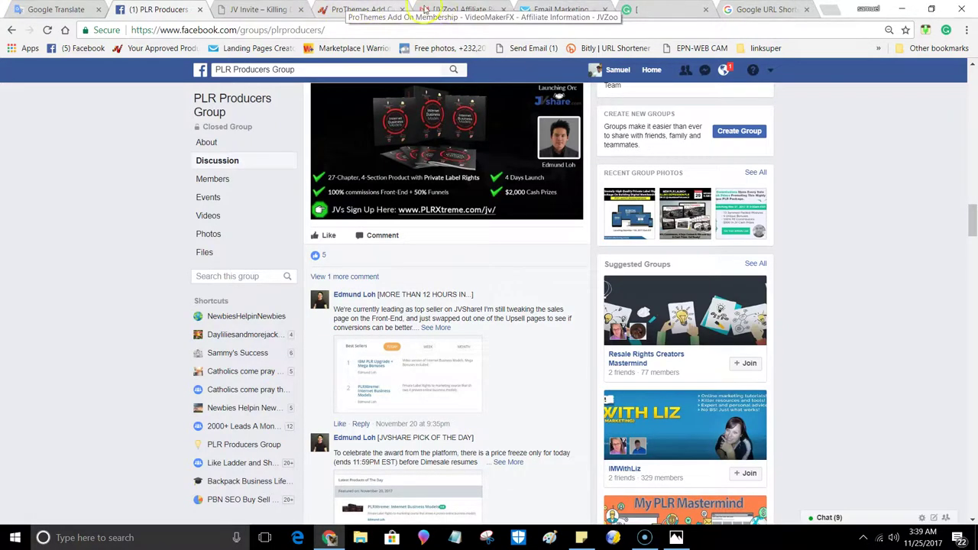
pyautogui.click(346, 10)
pyautogui.click(264, 10)
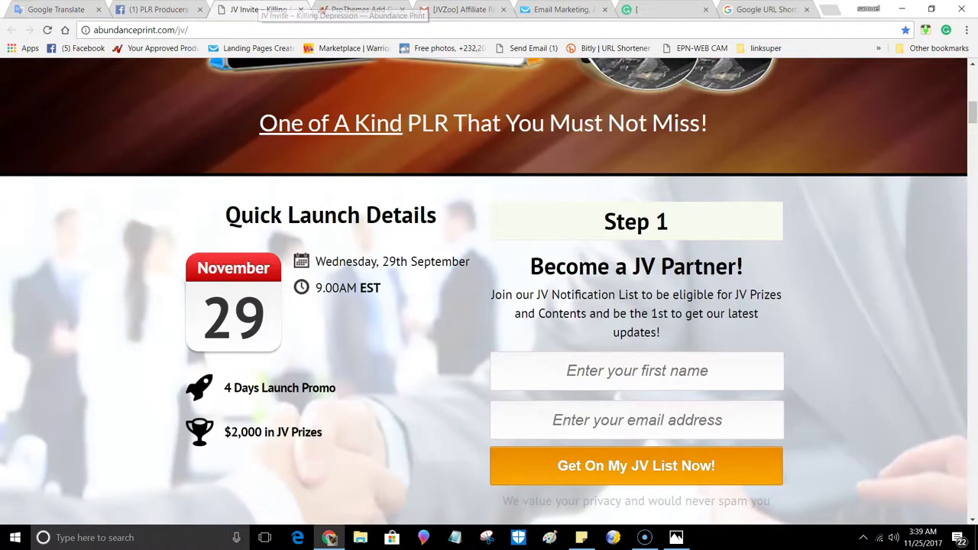
pyautogui.click(177, 9)
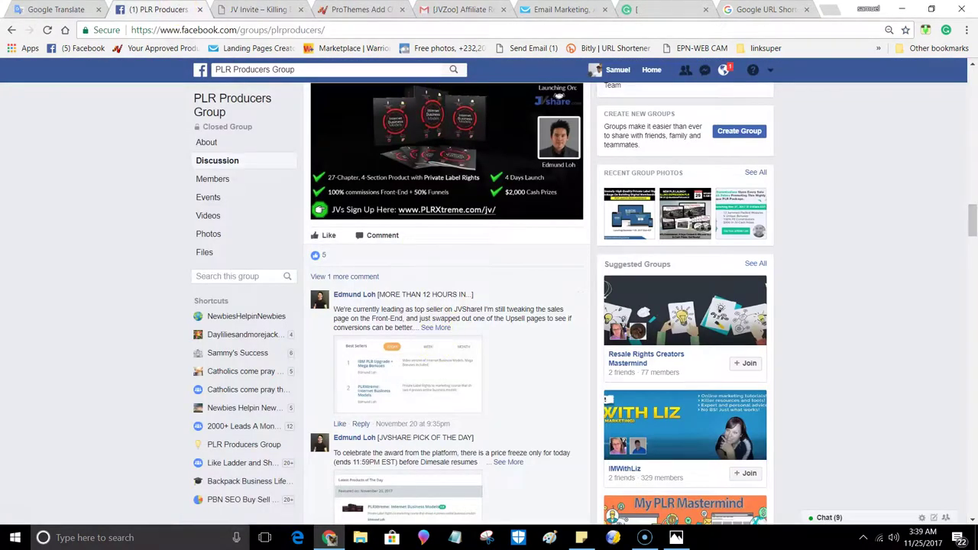
pyautogui.click(257, 9)
pyautogui.scroll(-5, 421, 253)
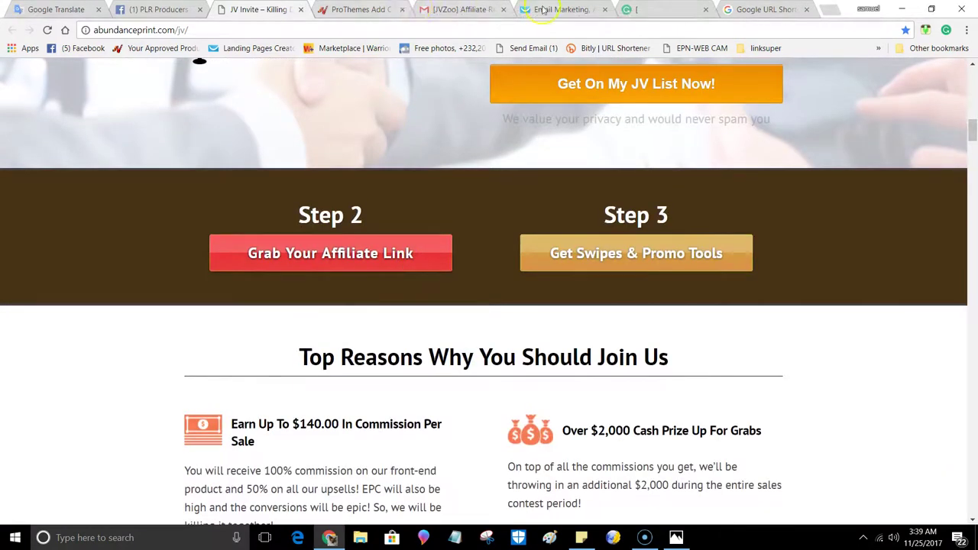
pyautogui.click(470, 9)
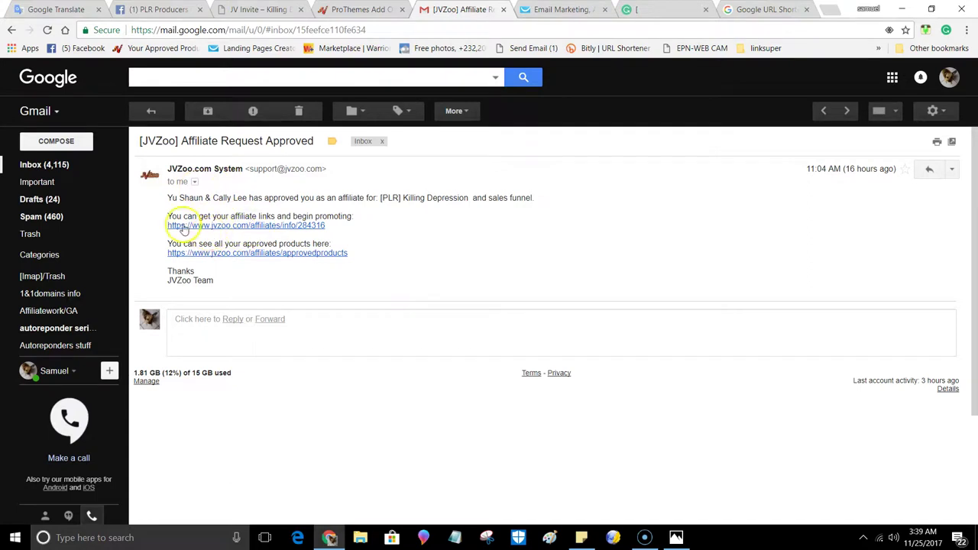
# - Open the [PLR] Killing Depression affiliate page from the email and copy its affiliate link via Get Links
pyautogui.click(240, 226)
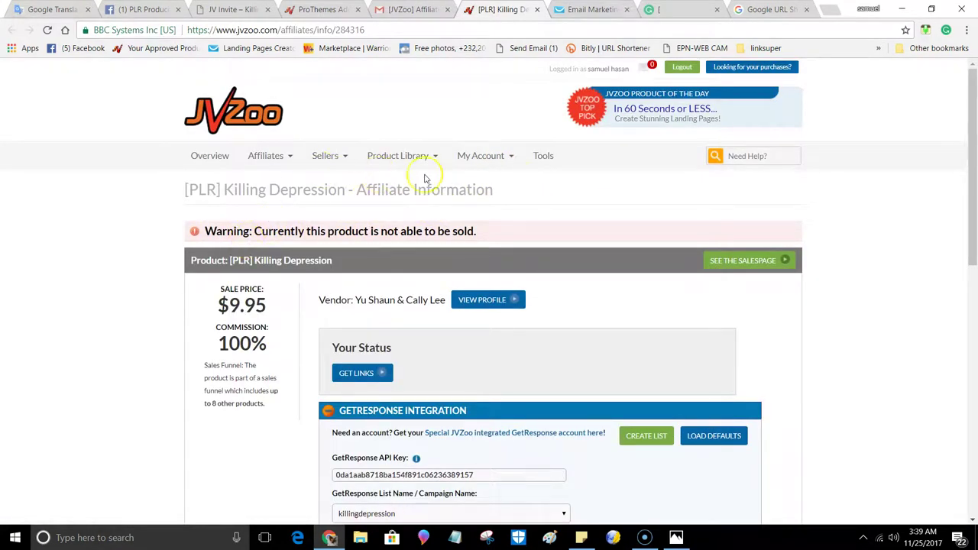
pyautogui.scroll(-1, 459, 283)
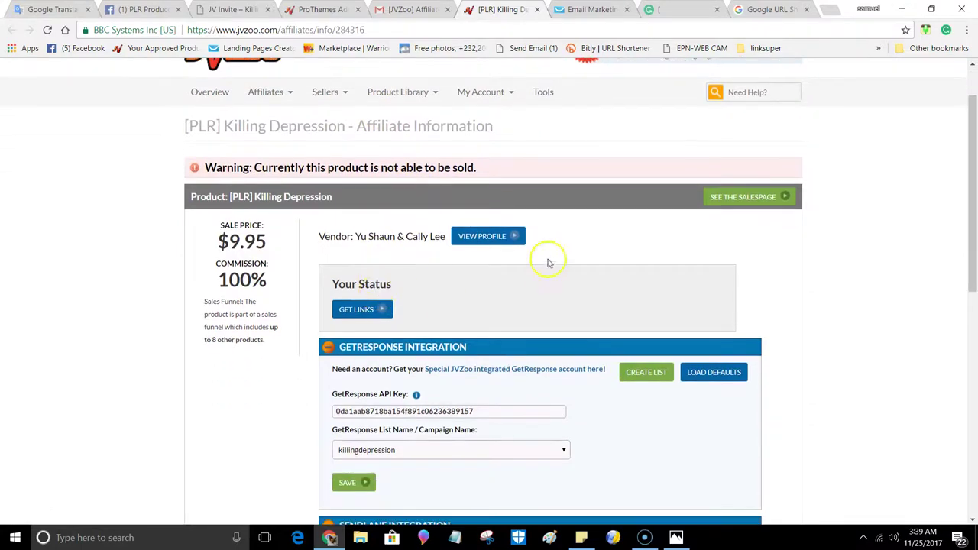
pyautogui.click(737, 201)
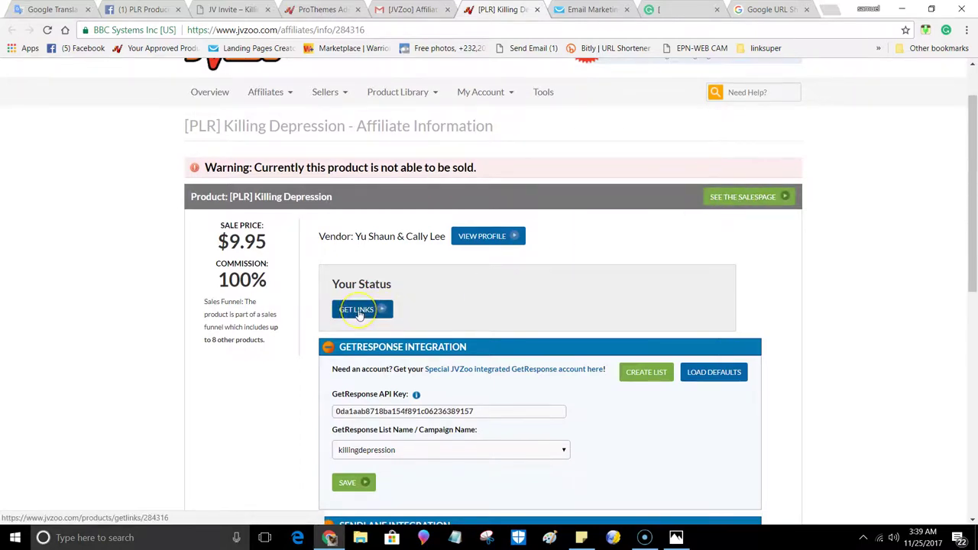
pyautogui.click(359, 312)
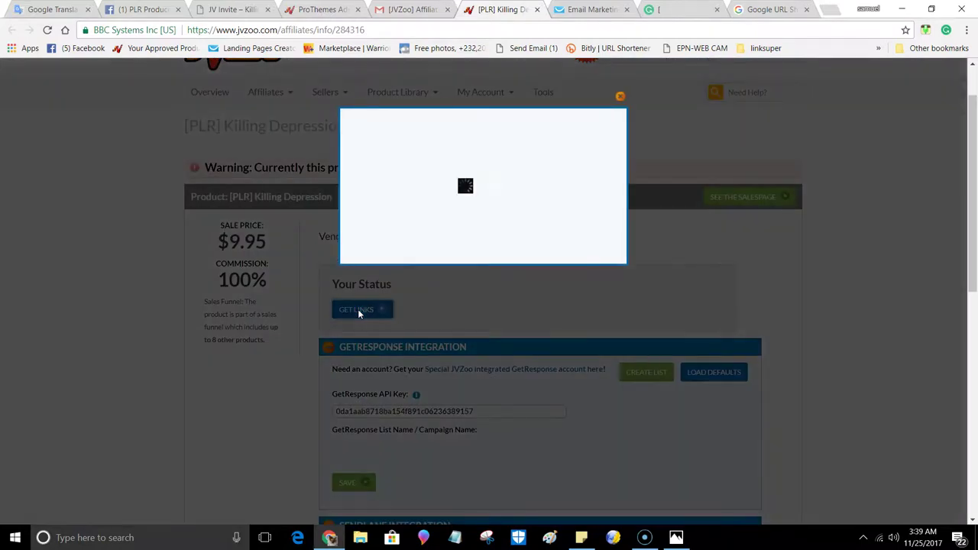
pyautogui.click(434, 194)
pyautogui.hotkey('ctrl', 'a')
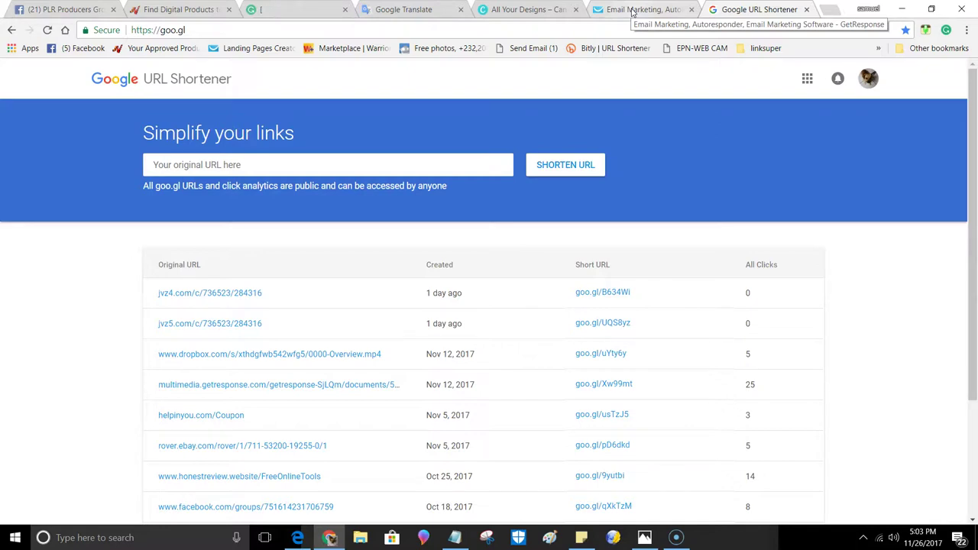
# - Close the URL shortener and reopen the Killing Depression JV page from the expanded Facebook post
pyautogui.click(823, 12)
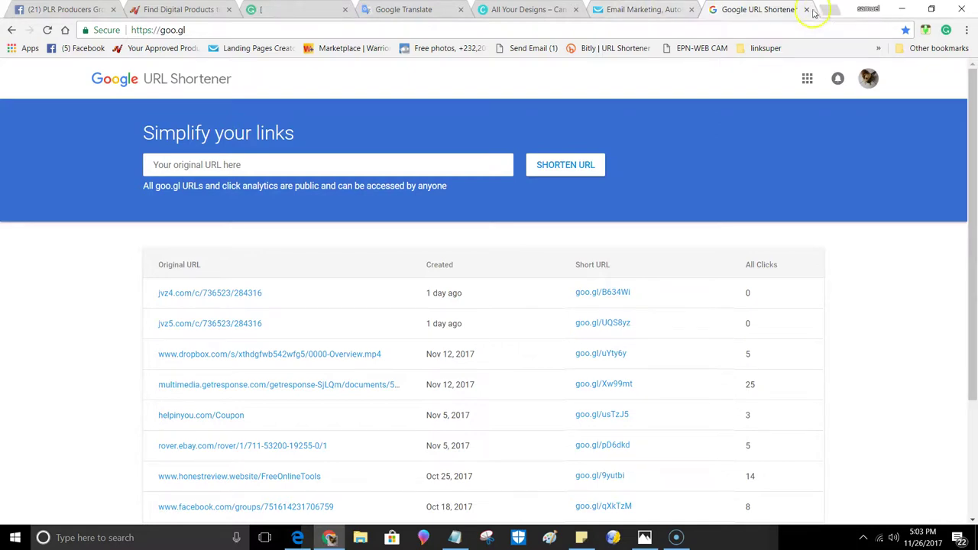
pyautogui.click(808, 11)
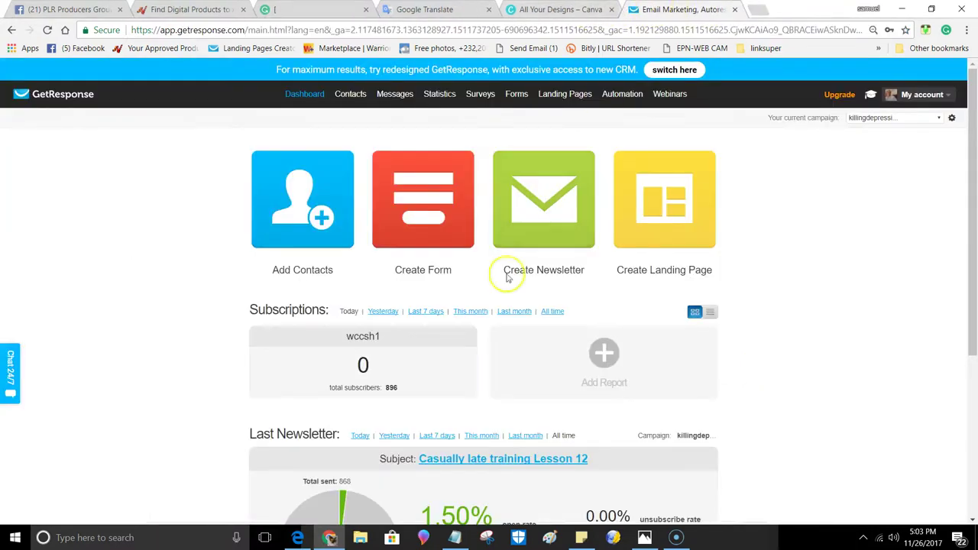
pyautogui.click(74, 13)
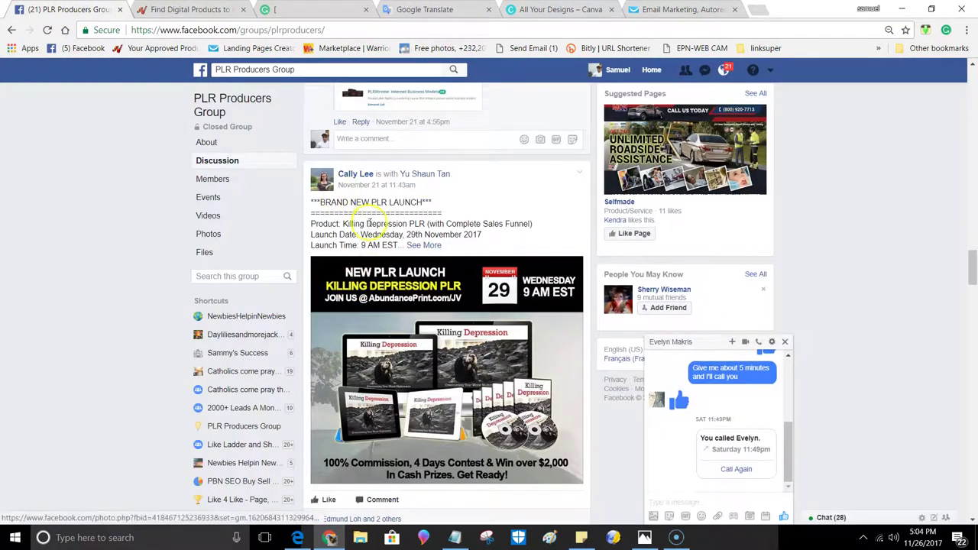
pyautogui.click(423, 245)
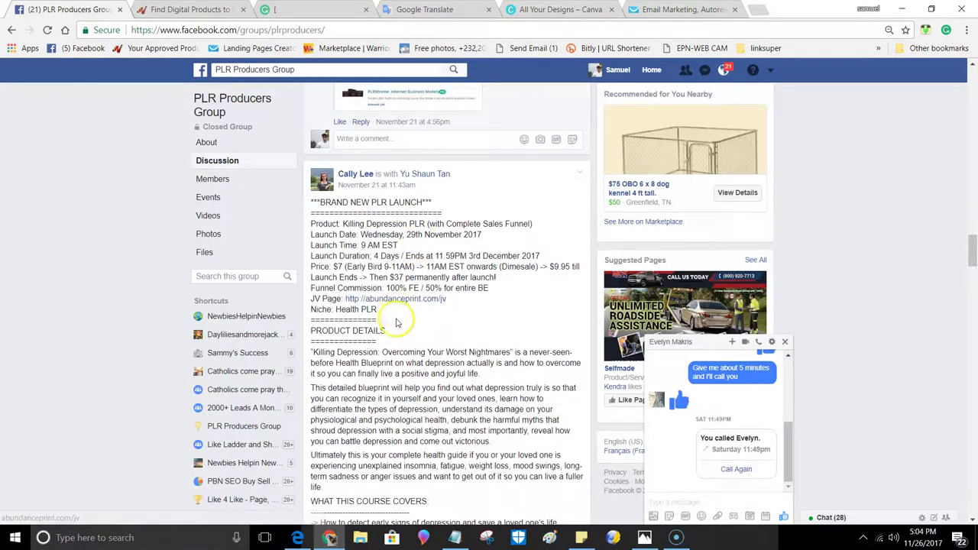
pyautogui.click(393, 284)
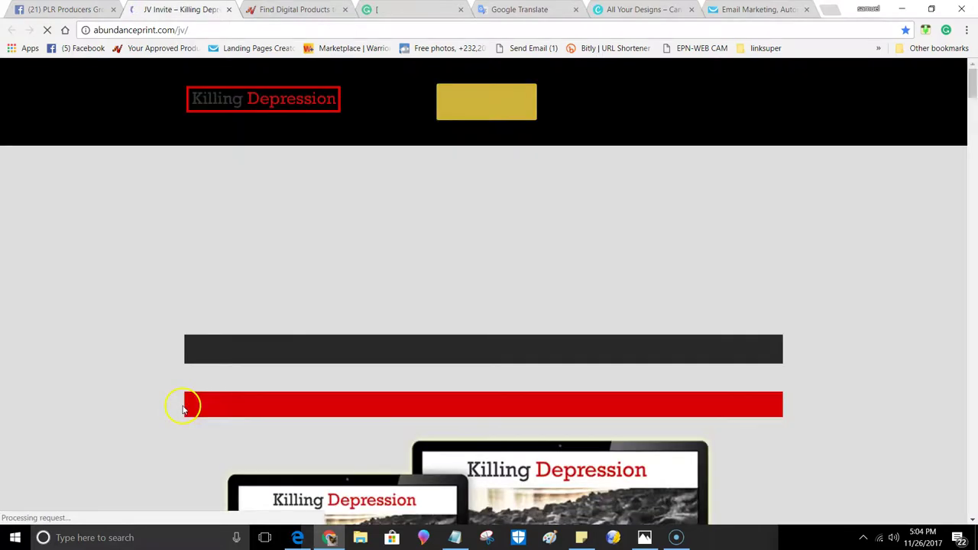
# - Scroll down the JV page to the Email Swipes section and select the Pre-Launch swipe
pyautogui.scroll(-5, 401, 306)
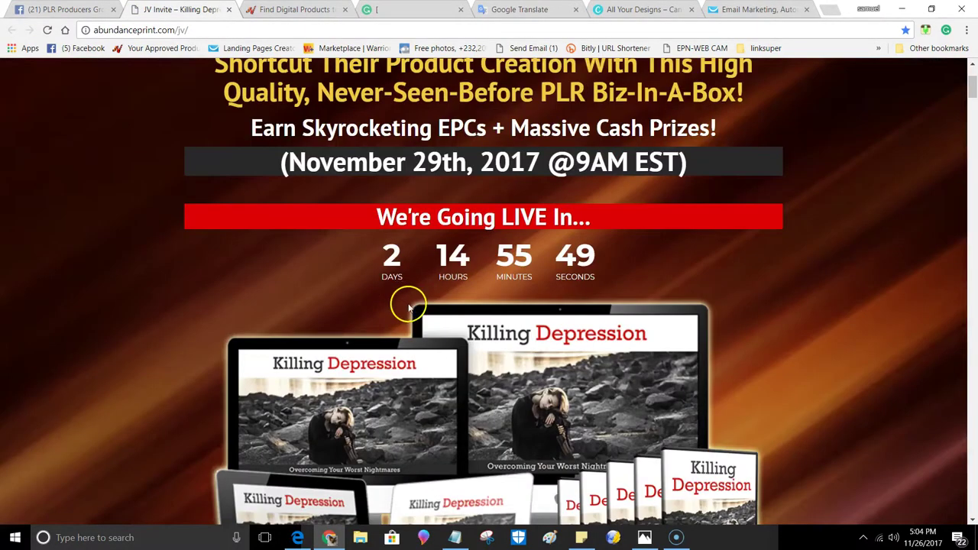
pyautogui.scroll(-4, 411, 308)
pyautogui.scroll(4, 415, 308)
pyautogui.scroll(-5, 458, 313)
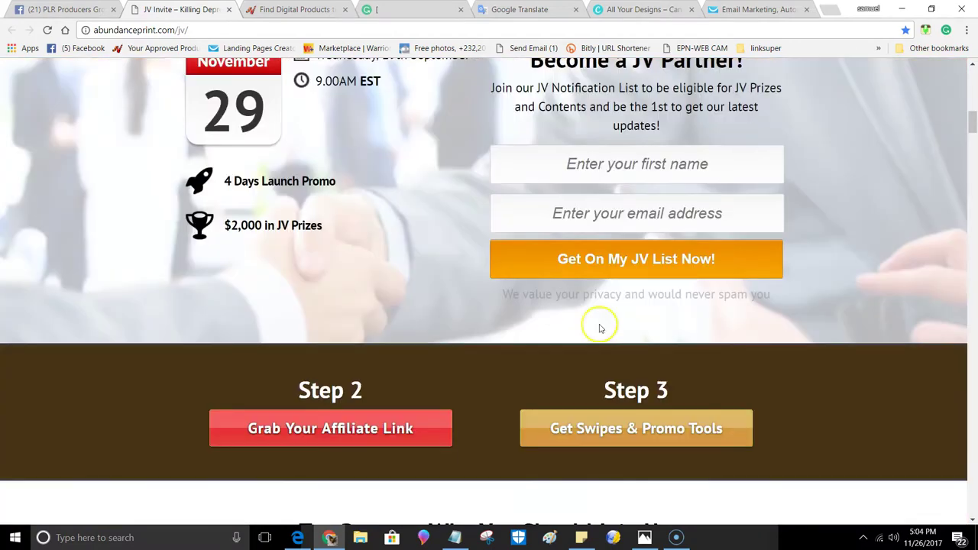
pyautogui.moveTo(973, 125); pyautogui.dragTo(956, 343)
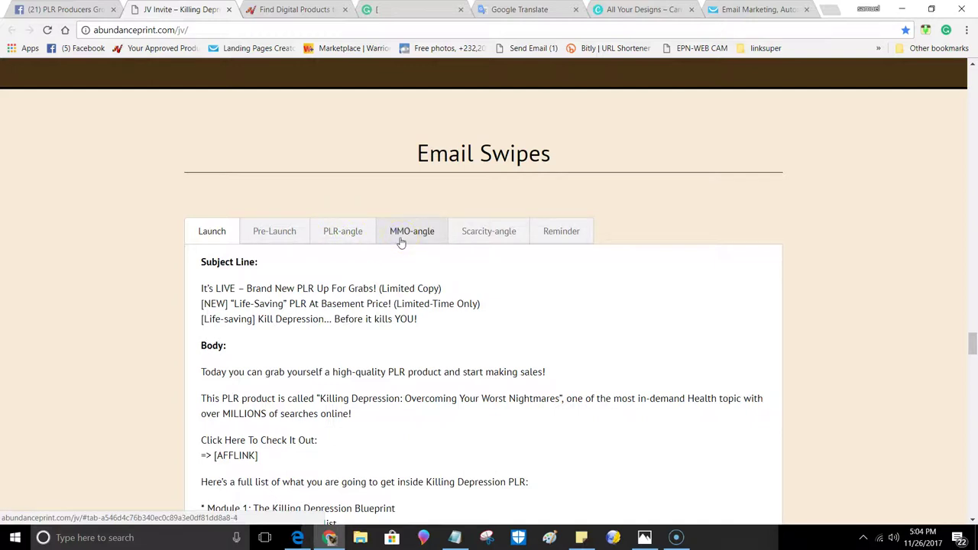
pyautogui.click(479, 244)
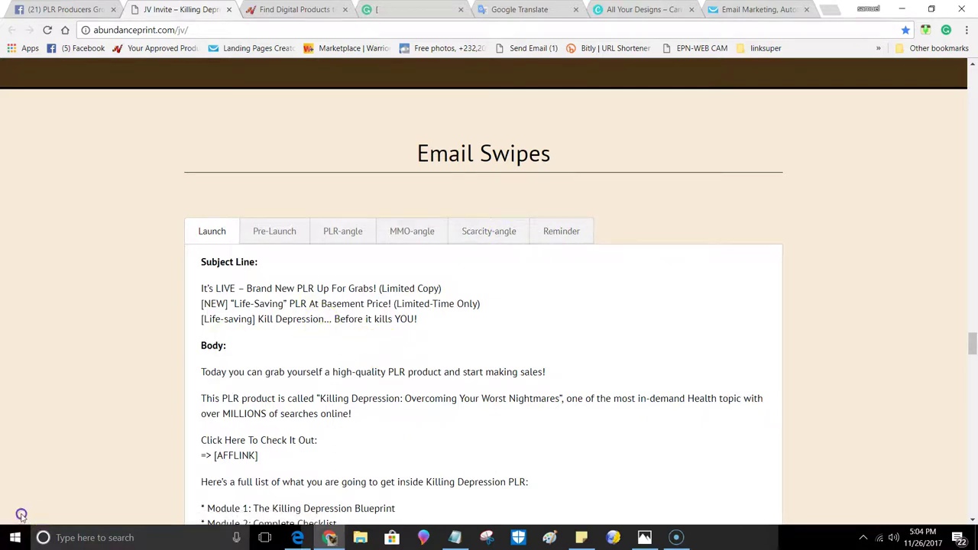
pyautogui.click(269, 231)
# - Read through the Pre-Launch swipe's three subject lines and body text
pyautogui.scroll(-3, 219, 339)
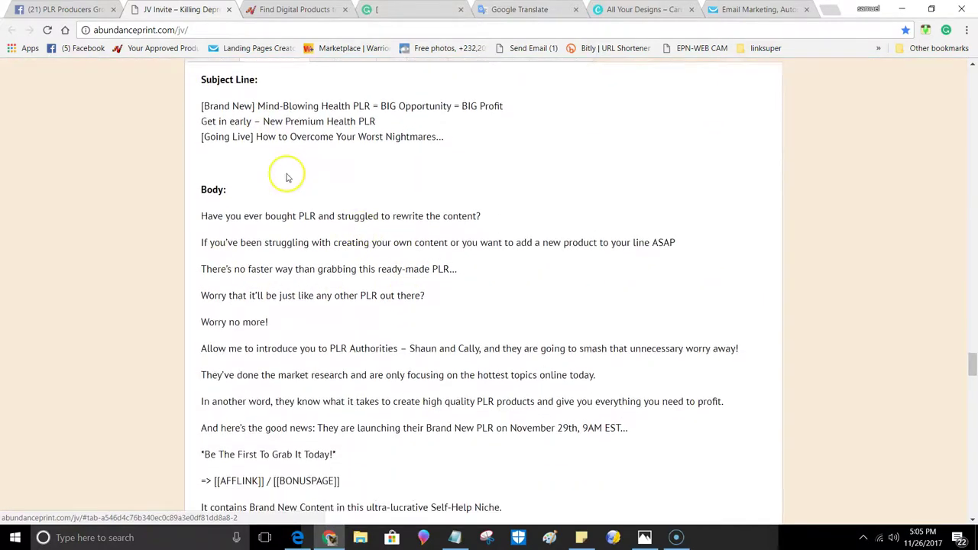
pyautogui.scroll(1, 247, 94)
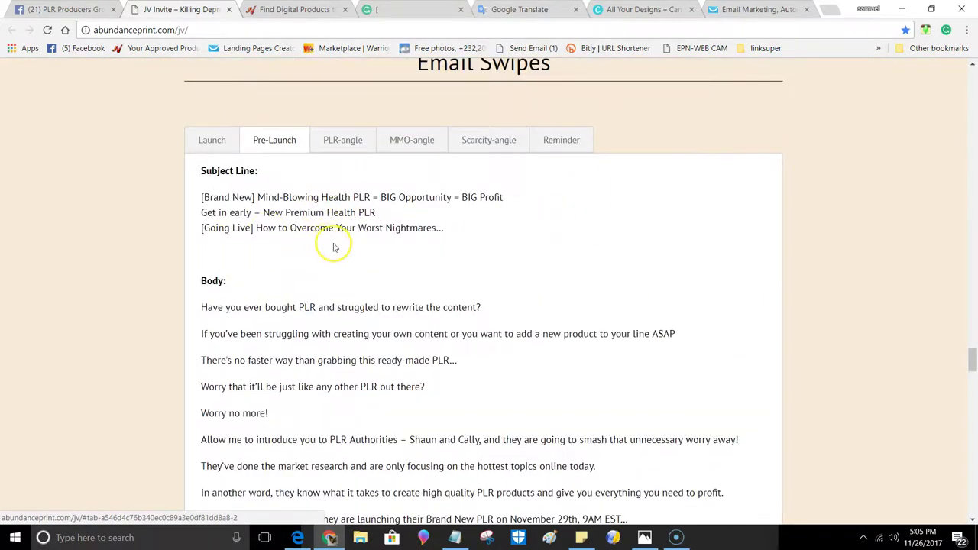
pyautogui.scroll(1, 431, 258)
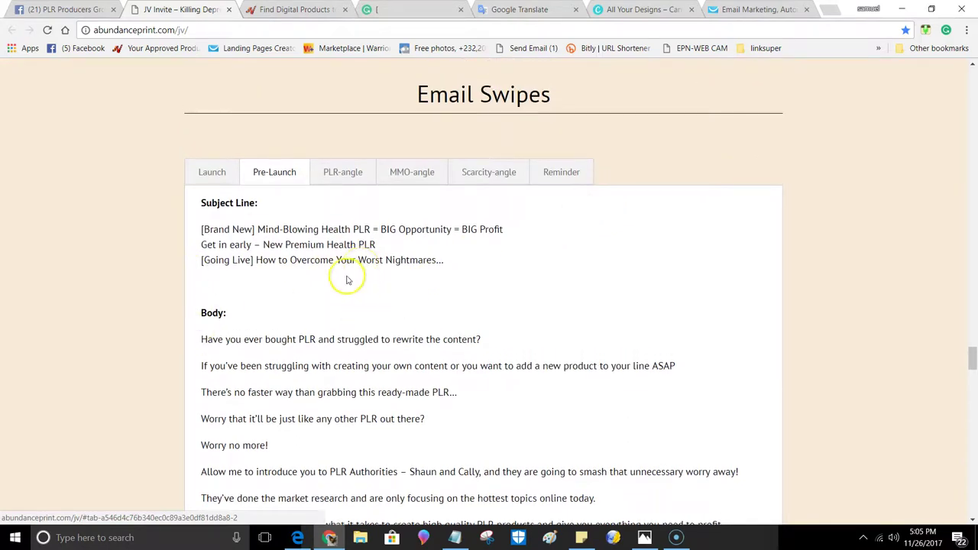
pyautogui.scroll(20, 697, 278)
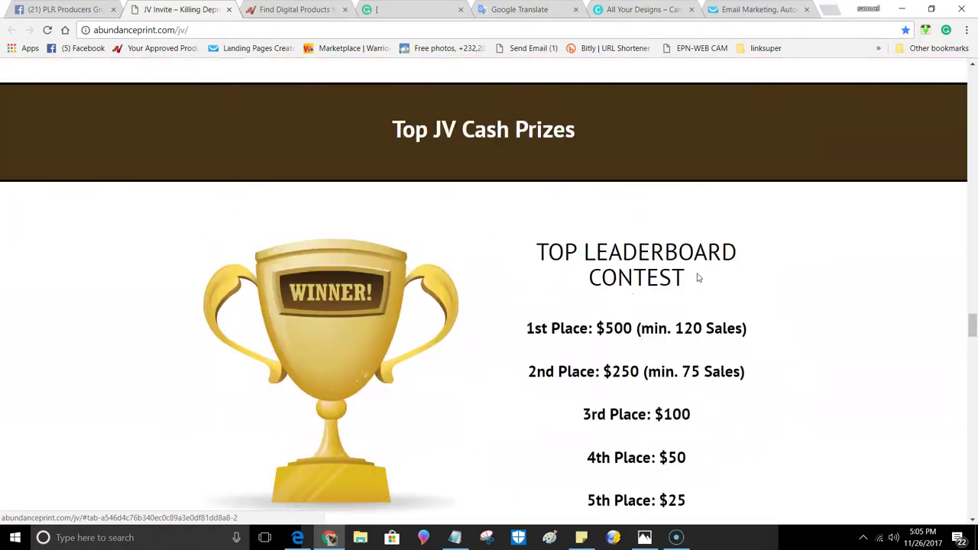
pyautogui.scroll(15, 454, 220)
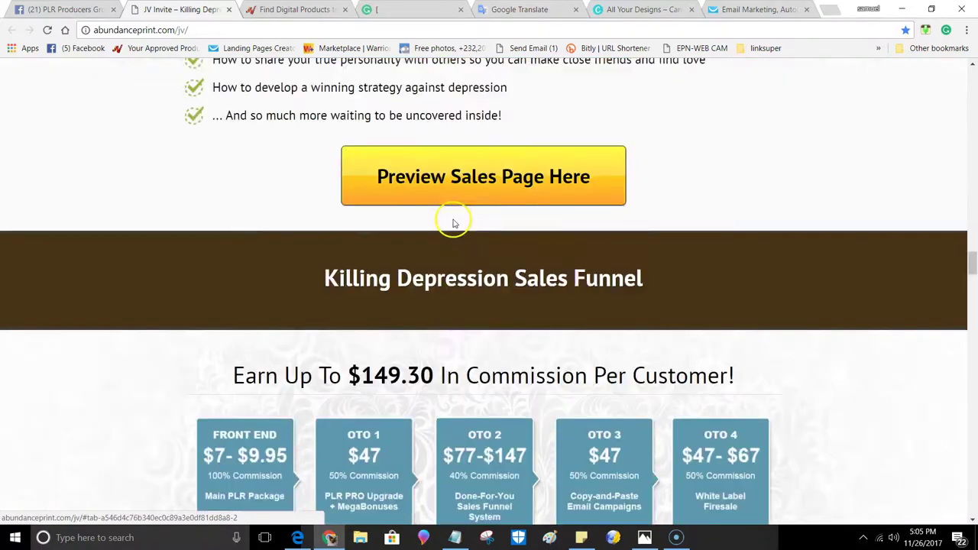
pyautogui.scroll(-3, 453, 221)
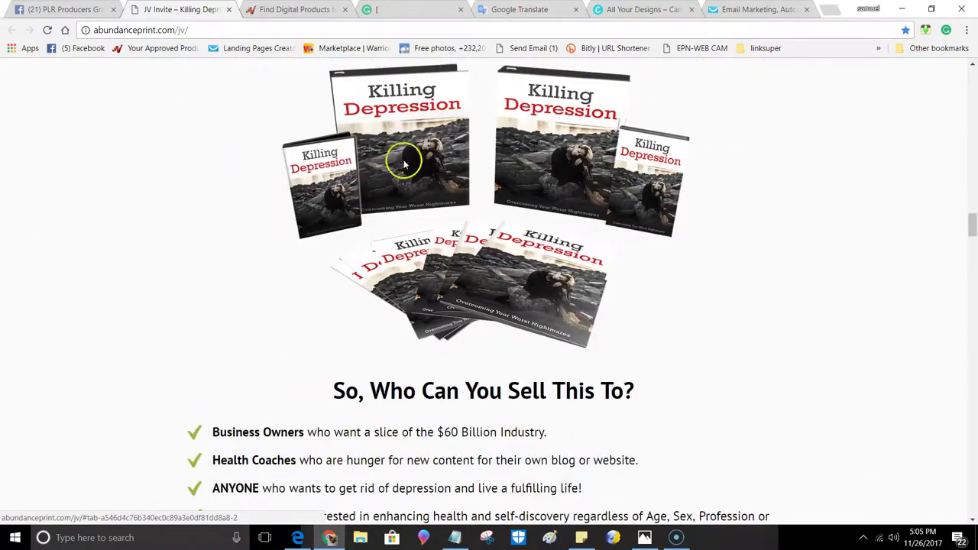
pyautogui.moveTo(970, 222); pyautogui.dragTo(972, 350)
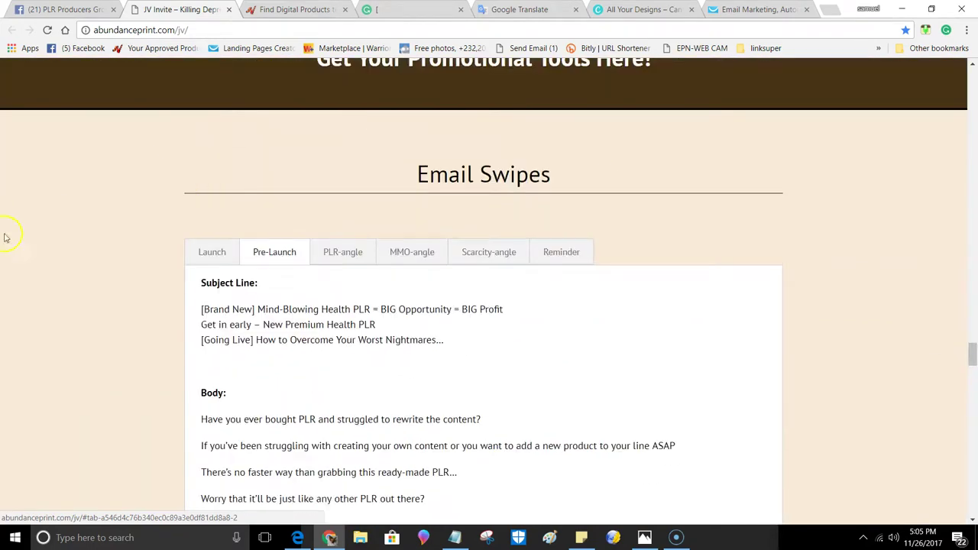
pyautogui.scroll(-1, 55, 189)
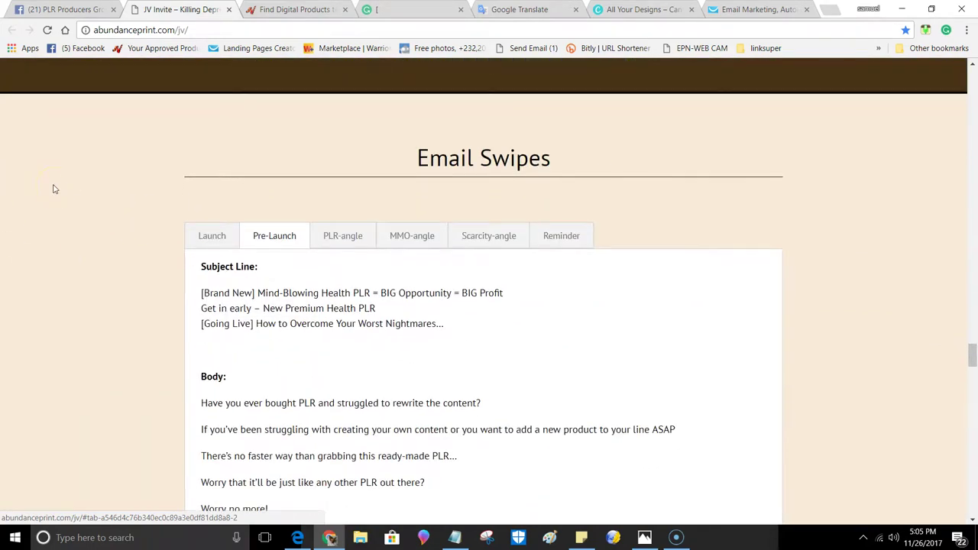
pyautogui.scroll(-2, 77, 171)
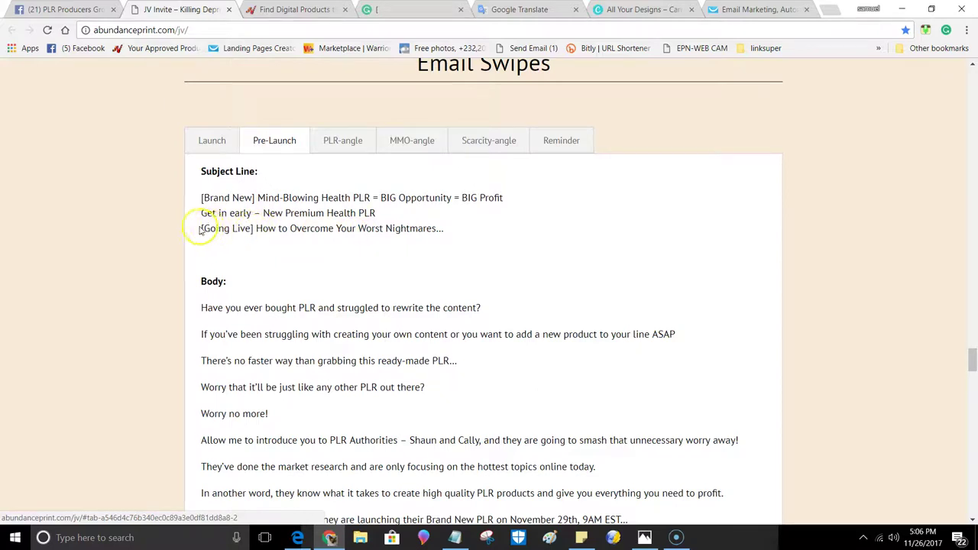
# - Copy the subject line 'How to Overcome Your Worst Nightmares...' into the Grammarly document title
pyautogui.moveTo(255, 228); pyautogui.dragTo(474, 243)
pyautogui.rightClick(371, 231)
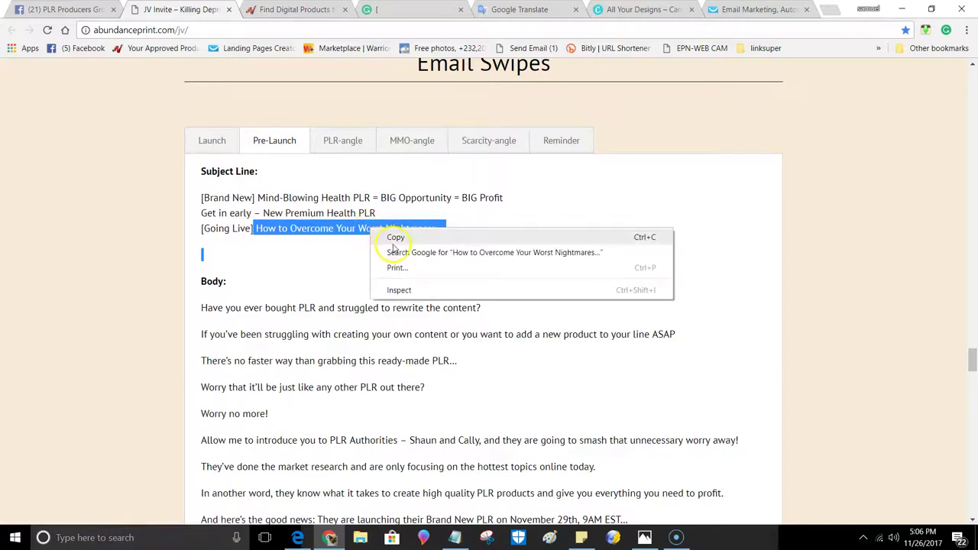
pyautogui.click(395, 237)
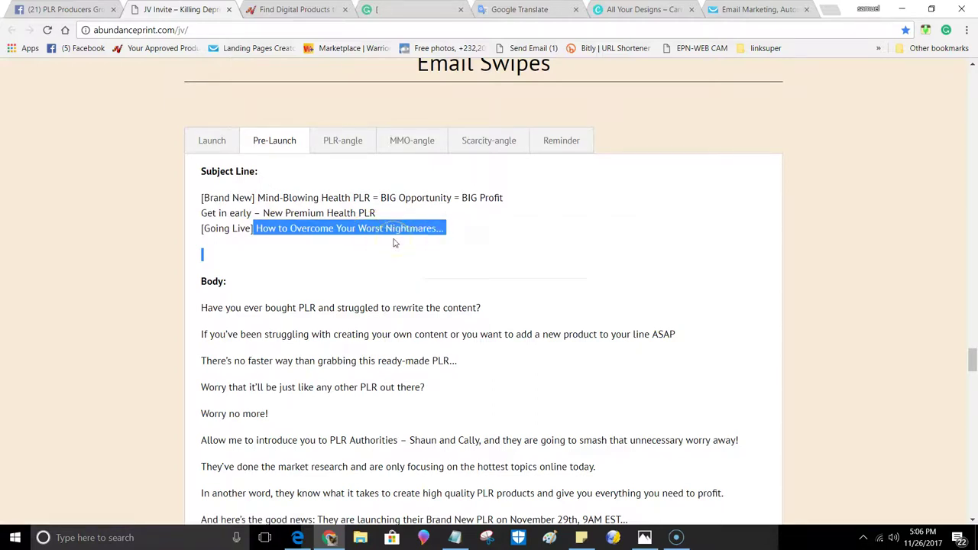
pyautogui.click(409, 8)
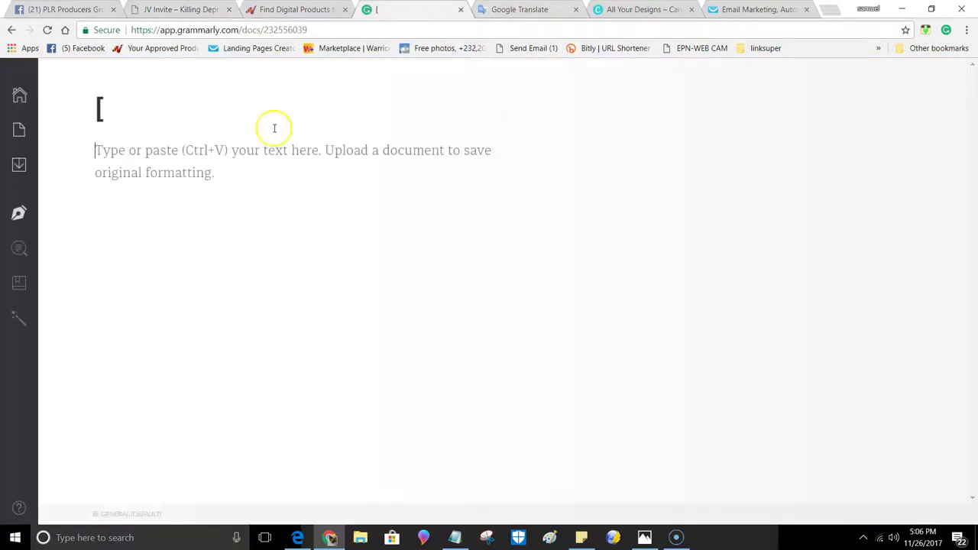
pyautogui.rightClick(120, 117)
pyautogui.click(149, 190)
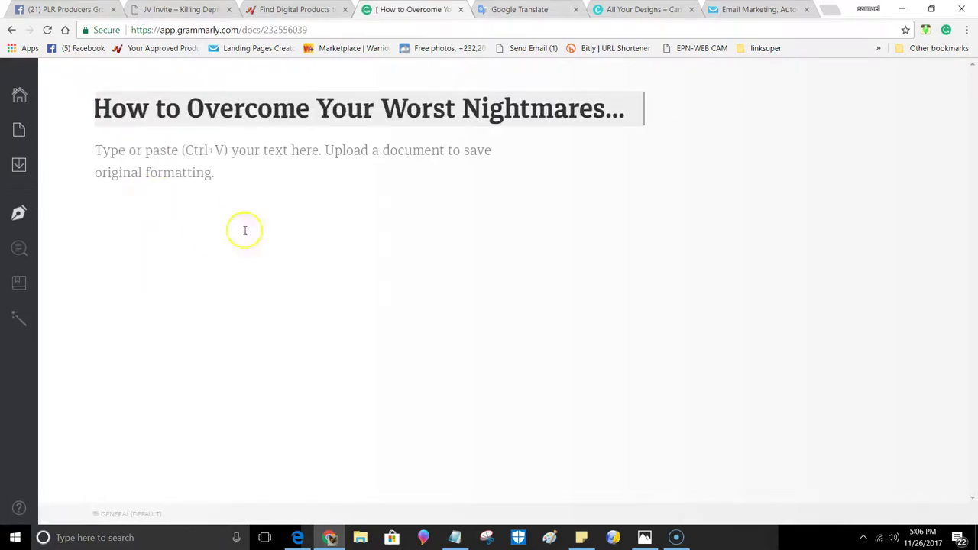
# - Back on the JV page, select the email body from 'Have you ever bought PLR' to the first [[AFFLINK]] line
pyautogui.click(194, 8)
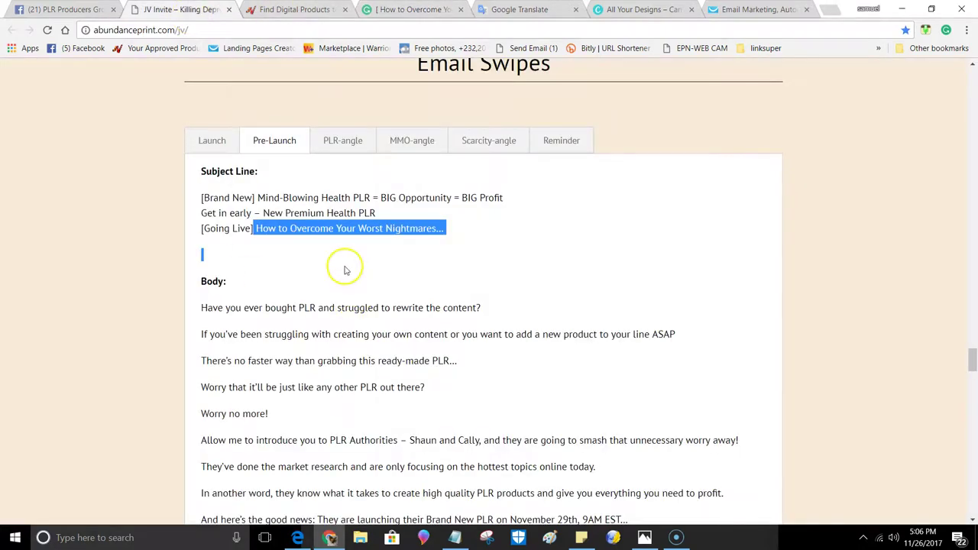
pyautogui.scroll(-1, 343, 265)
pyautogui.click(479, 229)
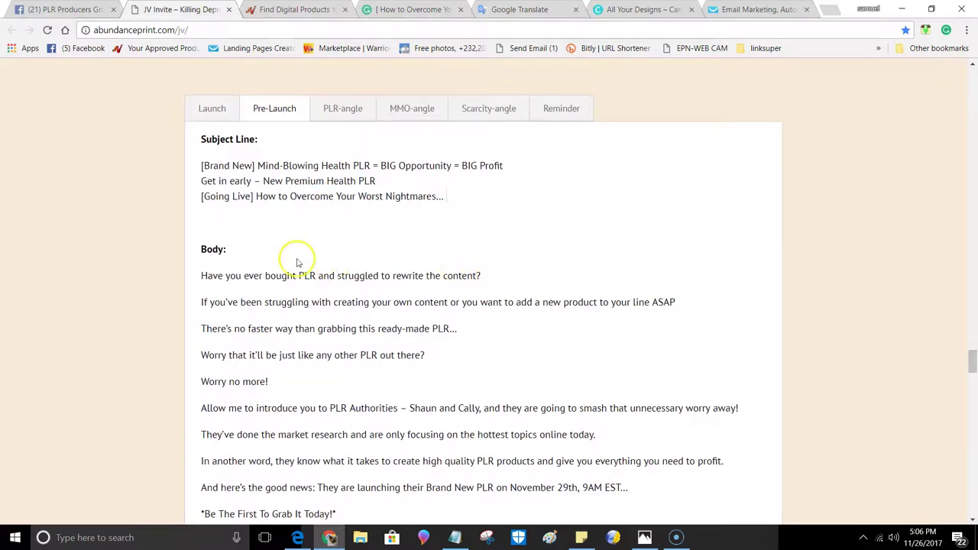
pyautogui.scroll(-2, 328, 264)
pyautogui.scroll(-2, 329, 267)
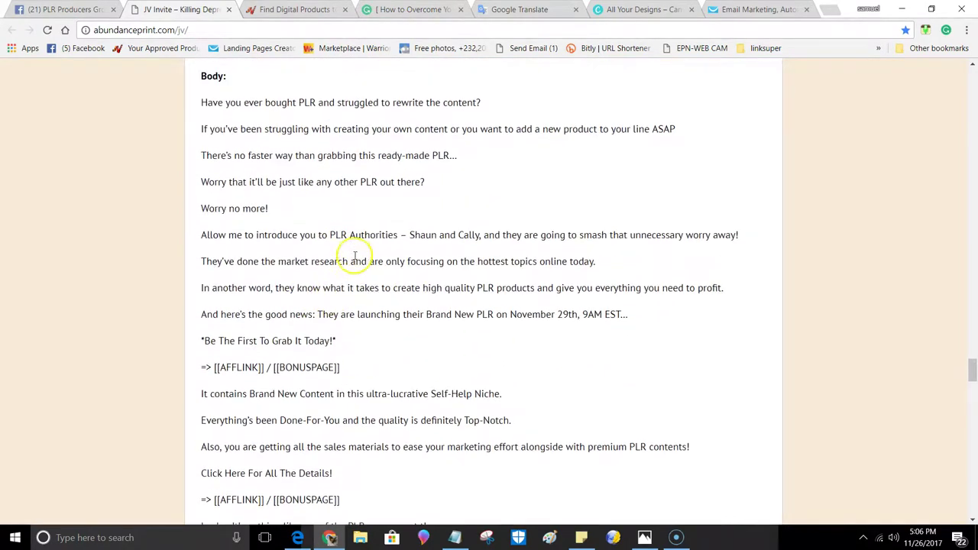
pyautogui.scroll(3, 337, 256)
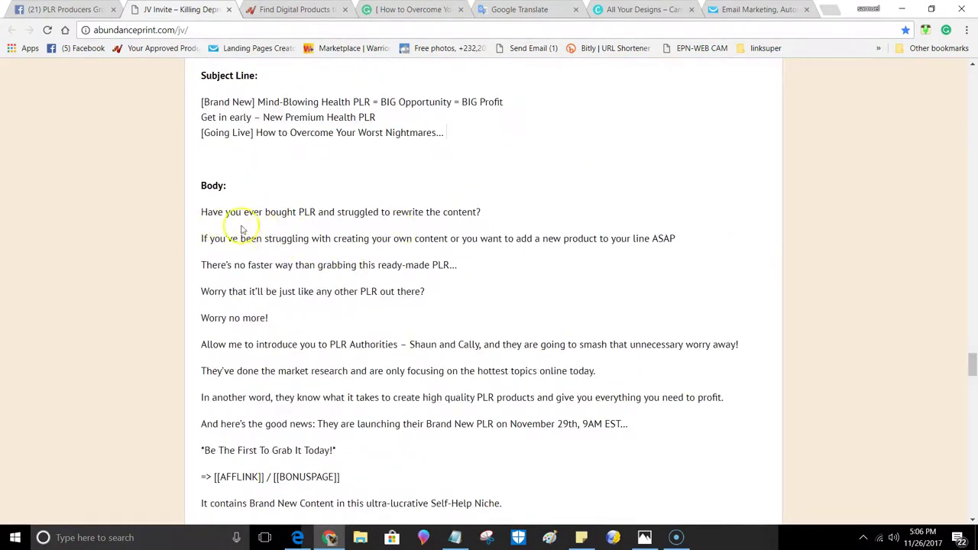
pyautogui.scroll(-1, 298, 234)
pyautogui.scroll(-5, 298, 235)
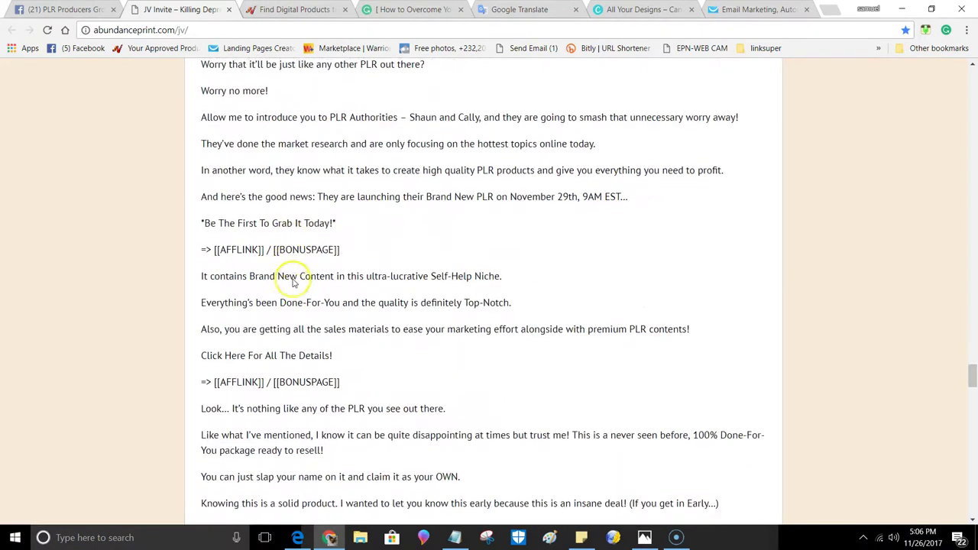
pyautogui.scroll(-2, 258, 275)
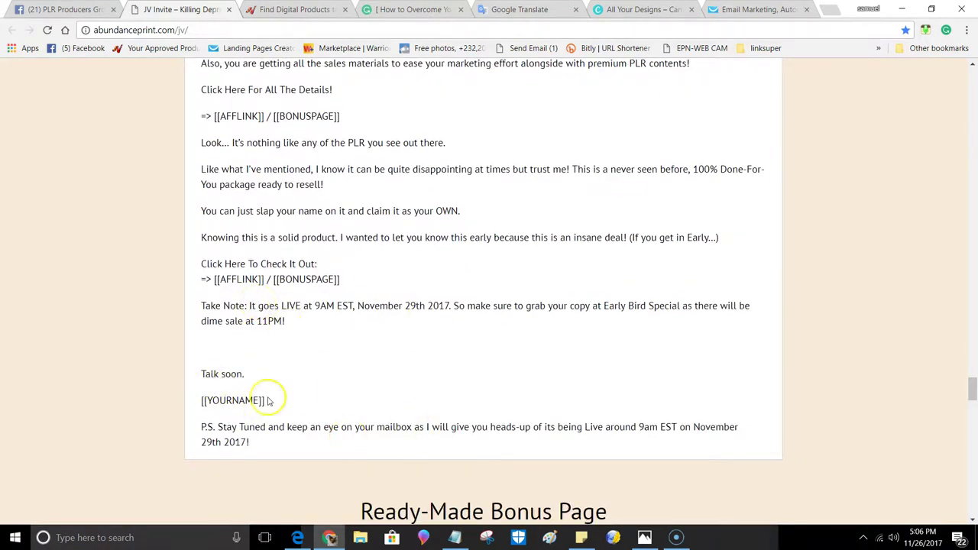
pyautogui.scroll(3, 295, 348)
pyautogui.scroll(4, 303, 343)
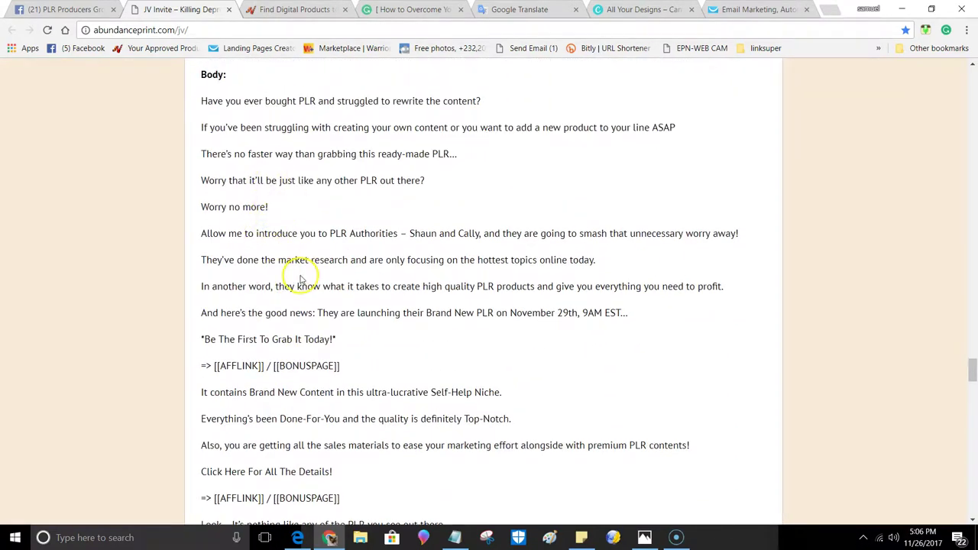
pyautogui.scroll(-2, 302, 277)
pyautogui.scroll(-3, 282, 277)
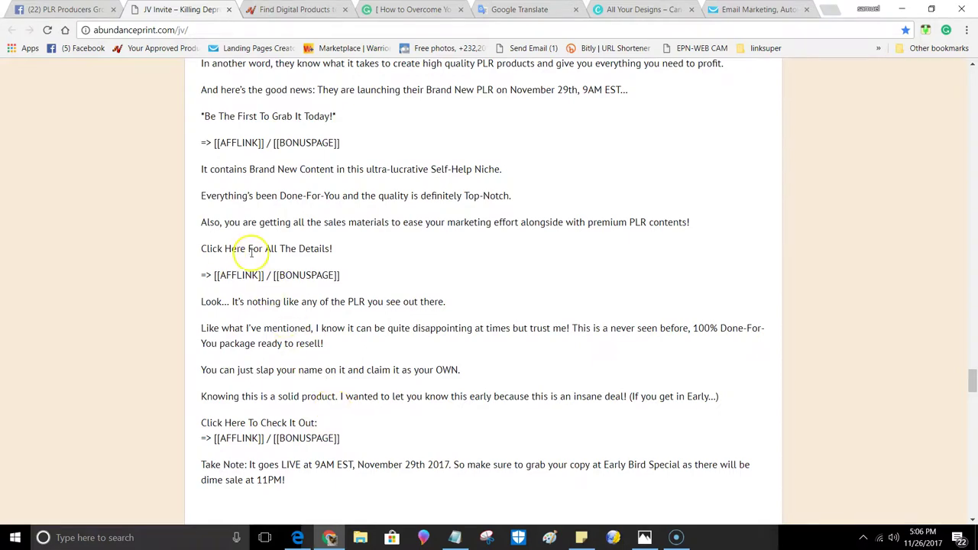
pyautogui.scroll(1, 227, 254)
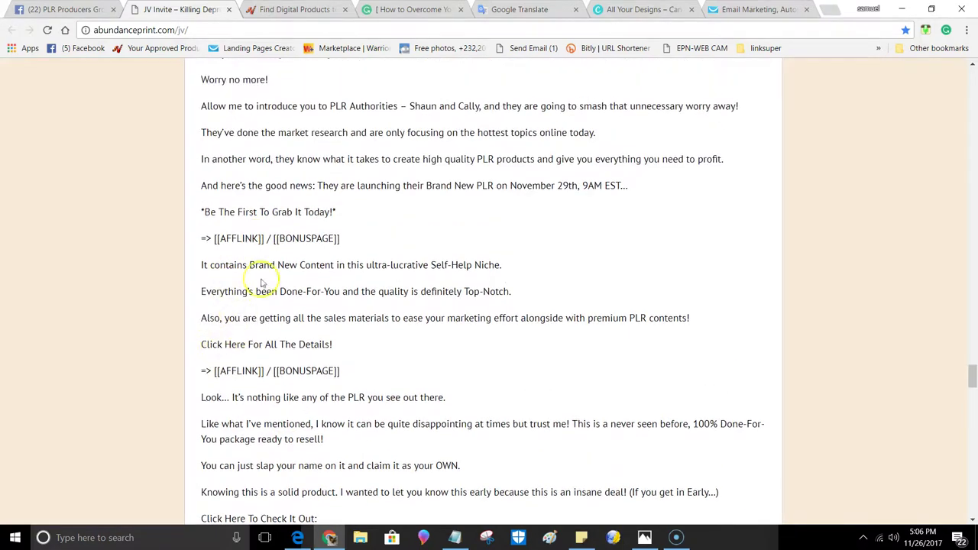
pyautogui.scroll(2, 256, 321)
pyautogui.scroll(-2, 251, 212)
pyautogui.scroll(-2, 237, 237)
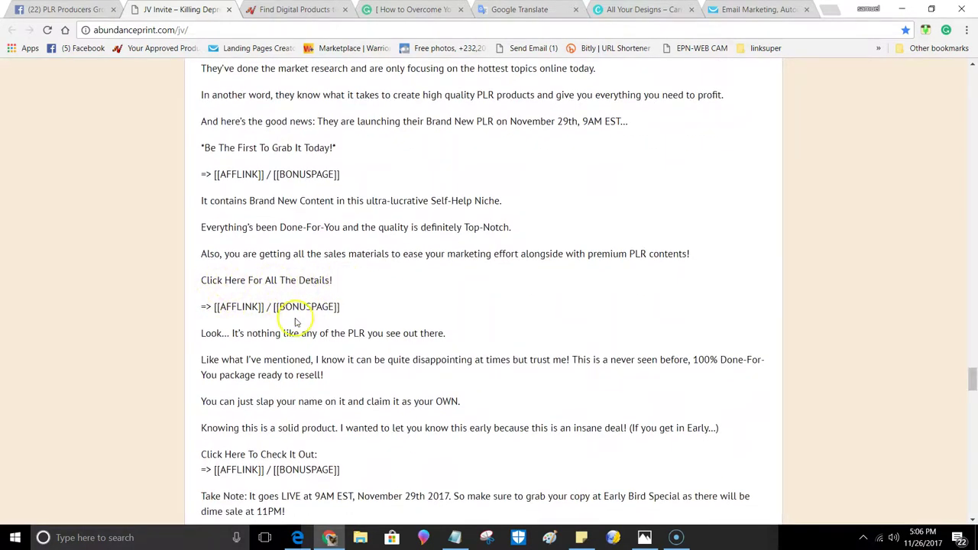
pyautogui.scroll(-2, 297, 321)
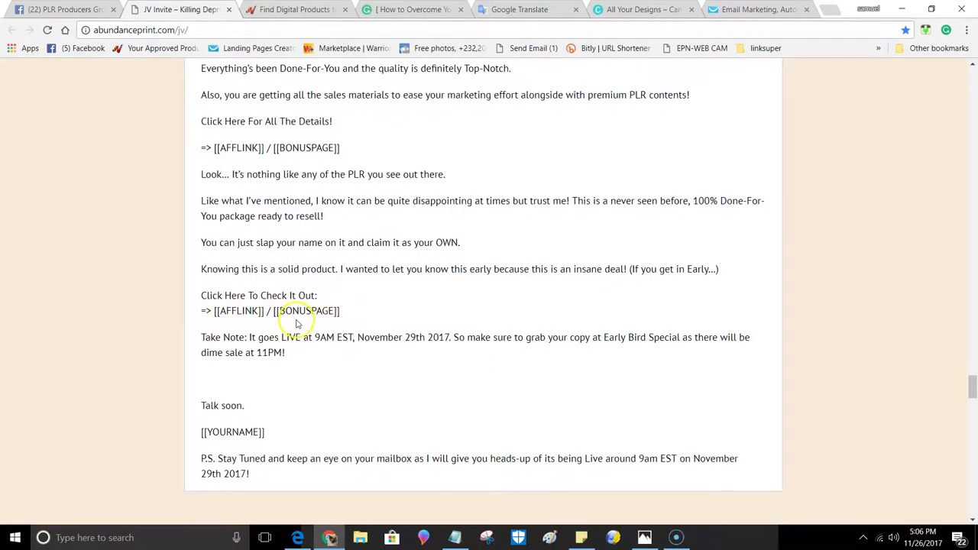
pyautogui.scroll(1, 292, 328)
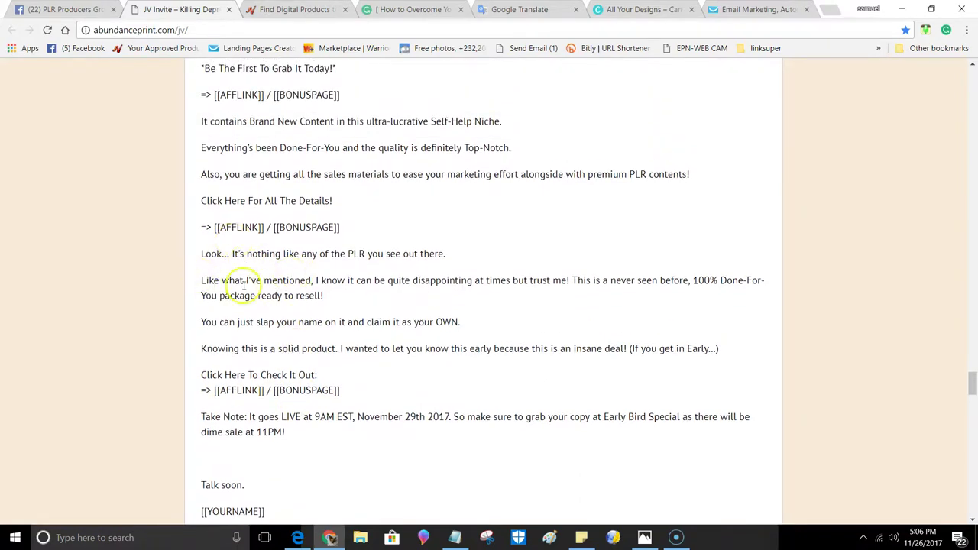
pyautogui.scroll(2, 244, 283)
pyautogui.scroll(2, 374, 238)
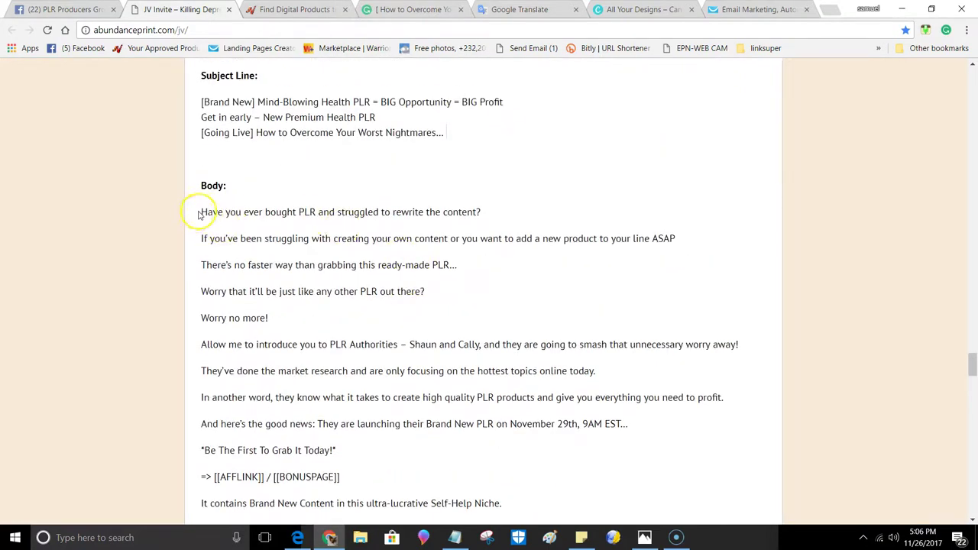
pyautogui.moveTo(201, 211); pyautogui.dragTo(354, 471)
pyautogui.rightClick(258, 291)
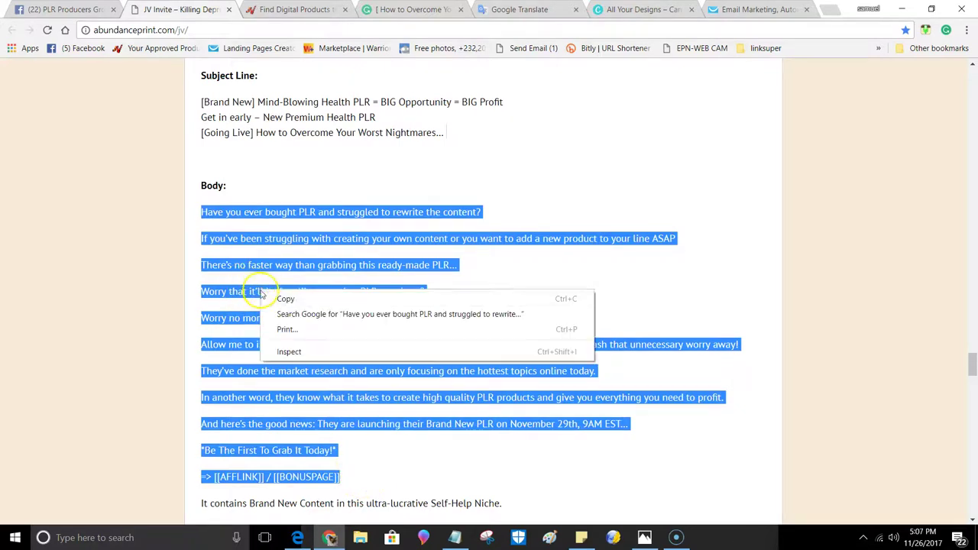
# - Copy the selected email body and paste it into the empty Grammarly draft
pyautogui.click(284, 300)
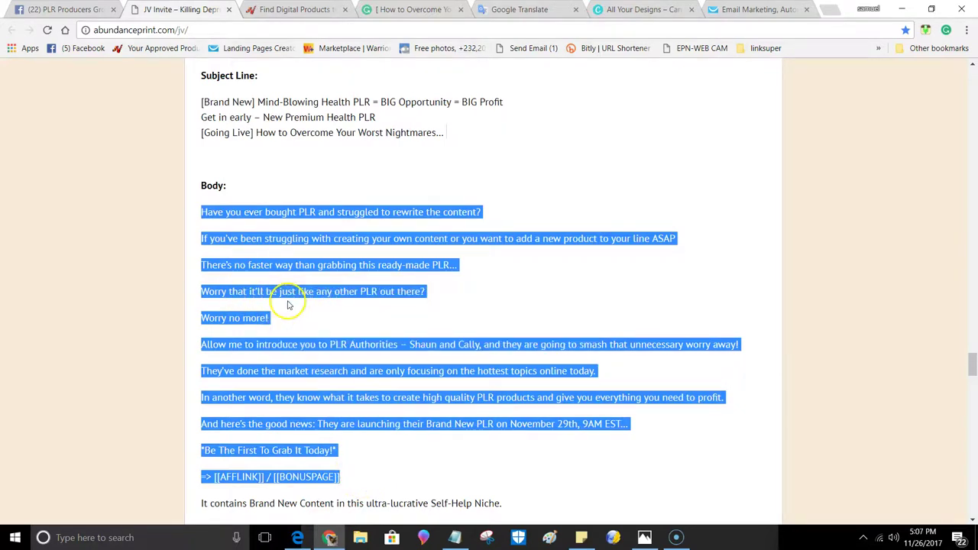
pyautogui.click(399, 7)
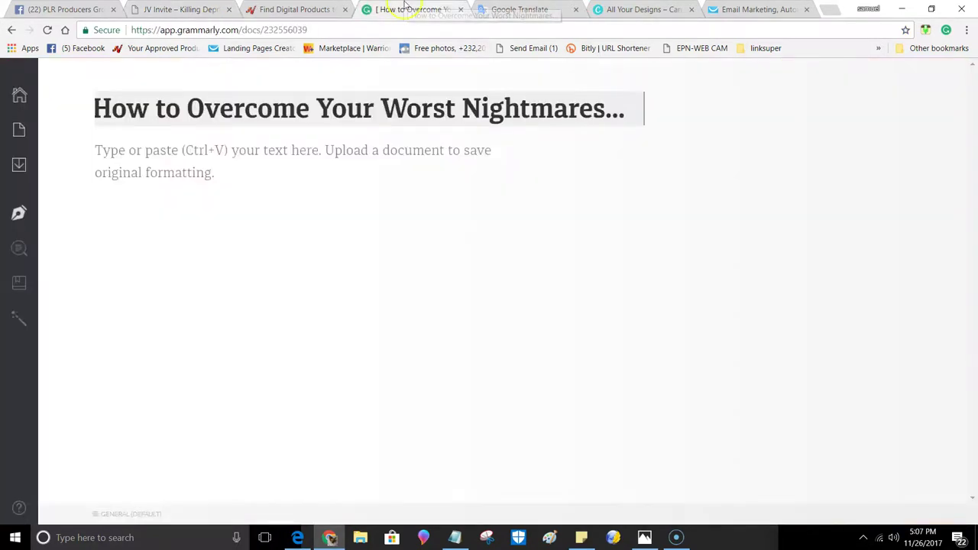
pyautogui.rightClick(184, 166)
pyautogui.click(216, 244)
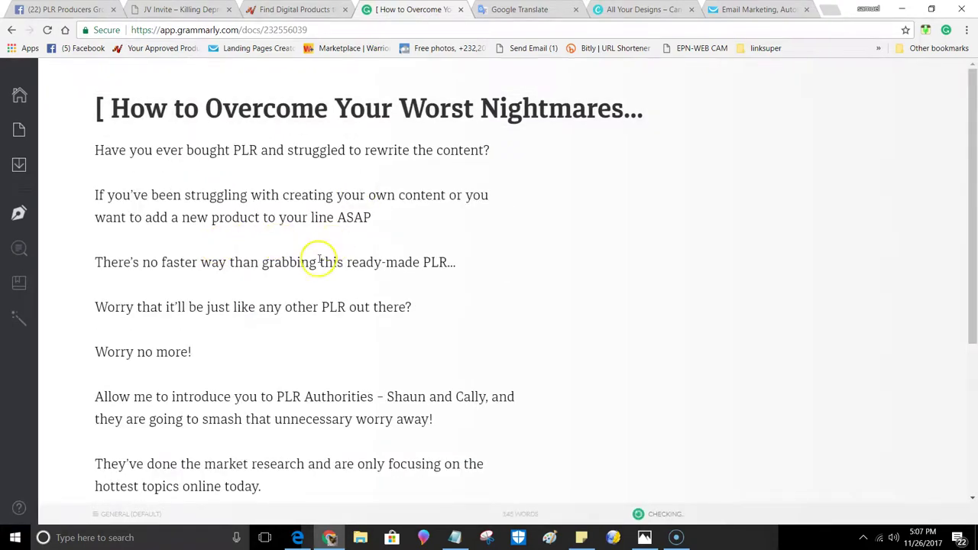
# - Accept Grammarly's fixes: 'high quality' to 'high-quality' and '9AM' to '9 AM'
pyautogui.scroll(-3, 323, 255)
pyautogui.scroll(2, 441, 212)
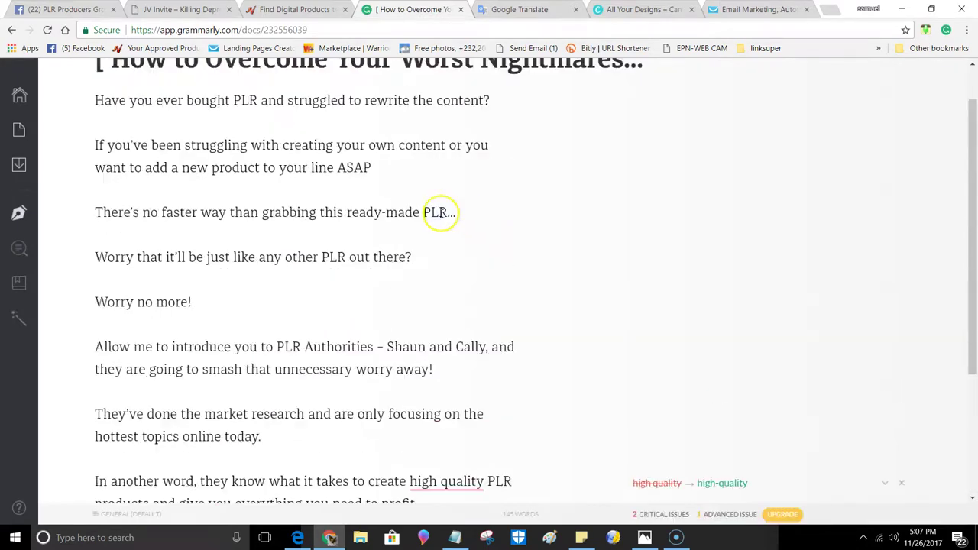
pyautogui.scroll(-2, 441, 212)
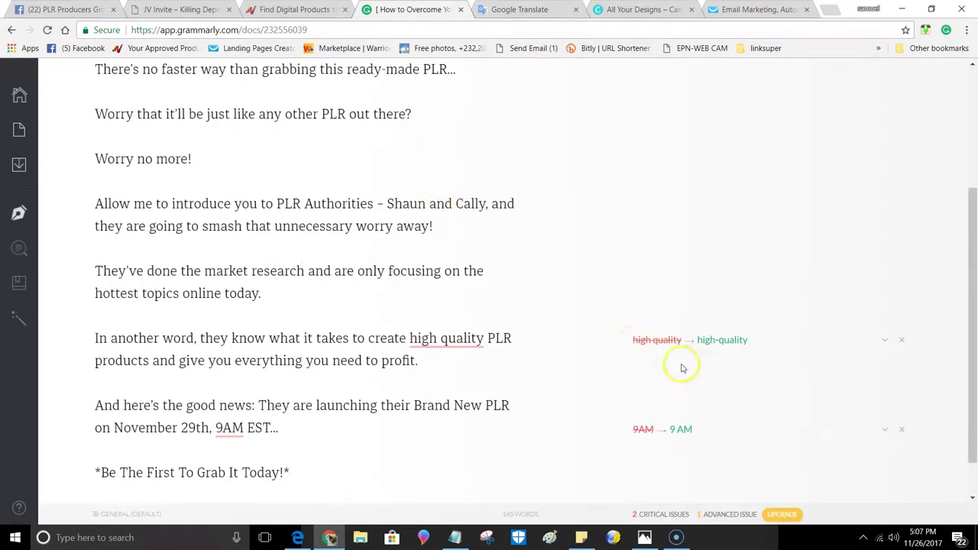
pyautogui.click(719, 346)
pyautogui.scroll(-1, 662, 419)
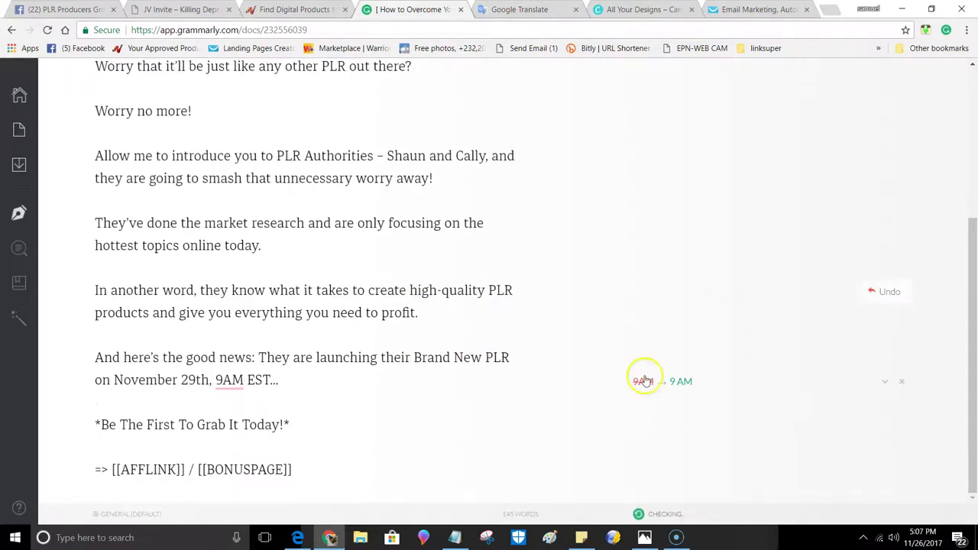
pyautogui.click(681, 389)
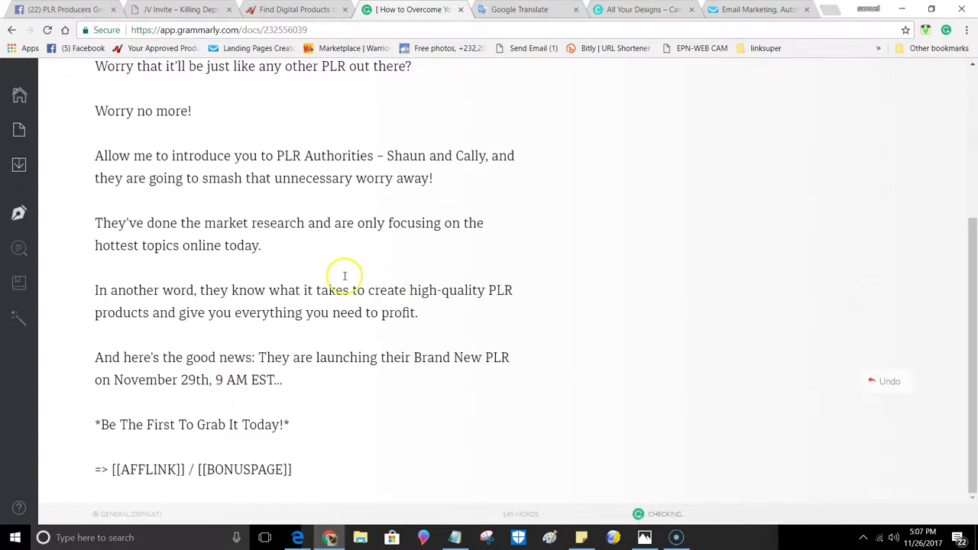
# - Select and copy the whole corrected body text
pyautogui.scroll(3, 343, 275)
pyautogui.moveTo(19, 122)
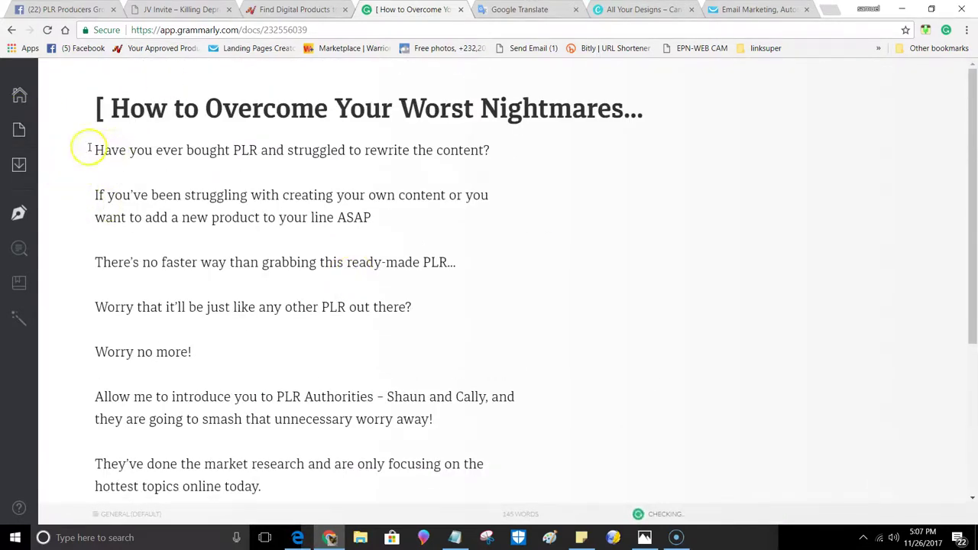
pyautogui.moveTo(92, 149); pyautogui.dragTo(478, 480)
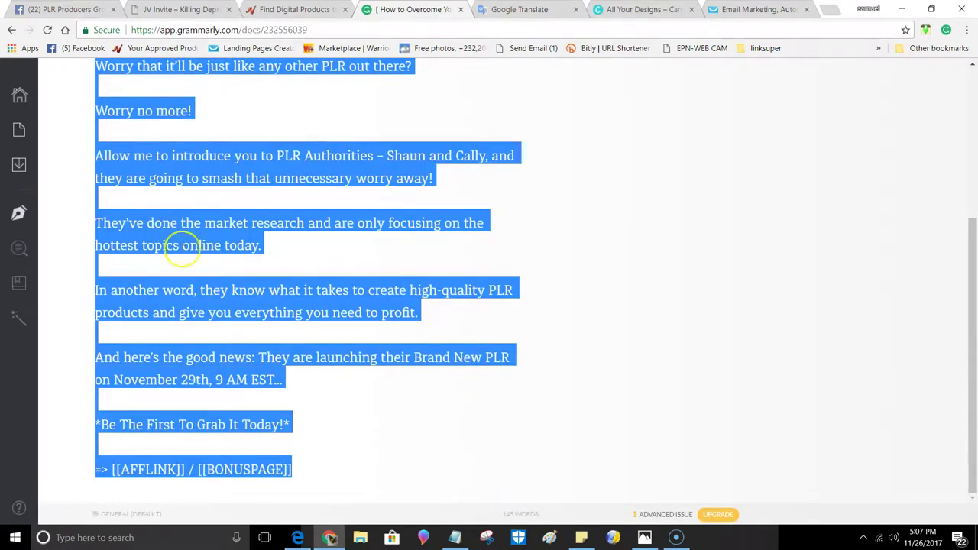
pyautogui.rightClick(220, 300)
pyautogui.click(257, 325)
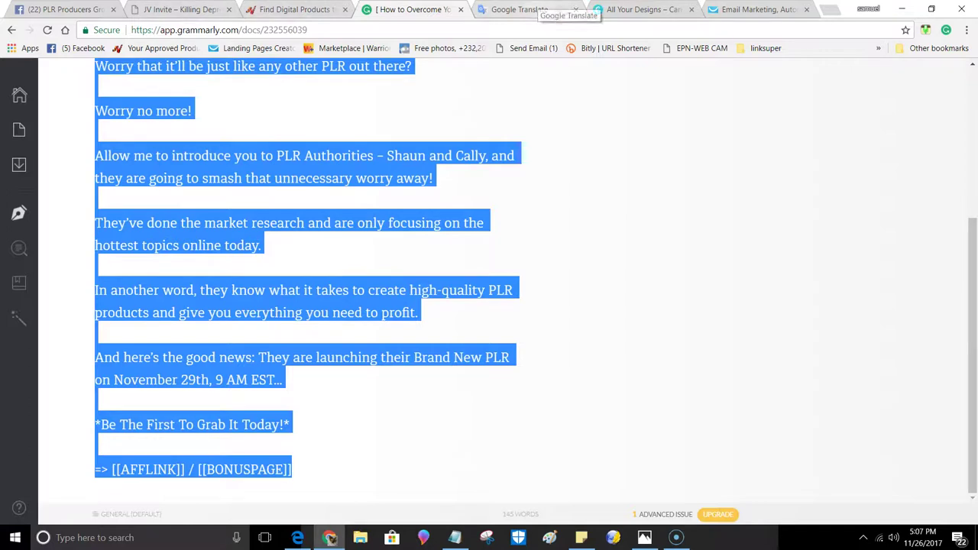
pyautogui.click(526, 9)
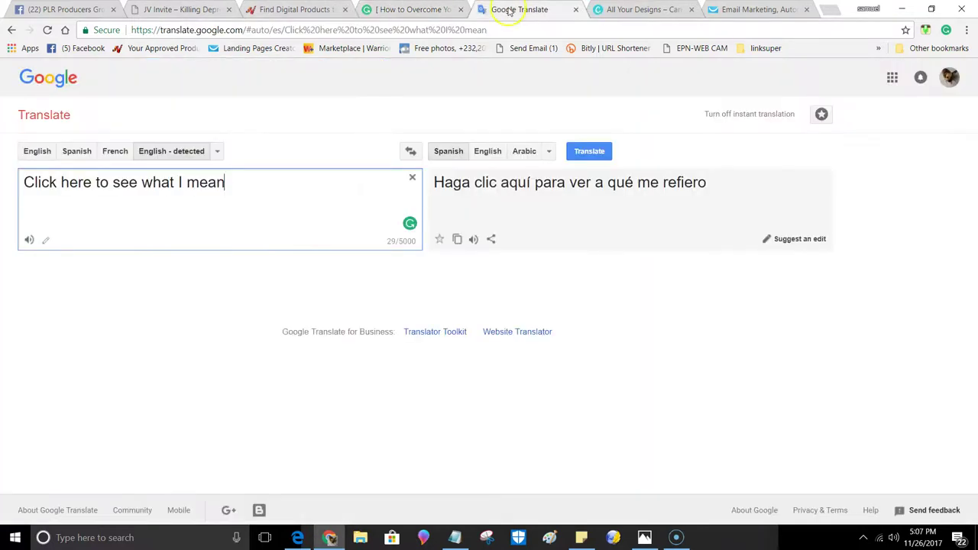
# - Replace the old Google Translate input with the corrected English body and copy the Spanish translation
pyautogui.click(411, 178)
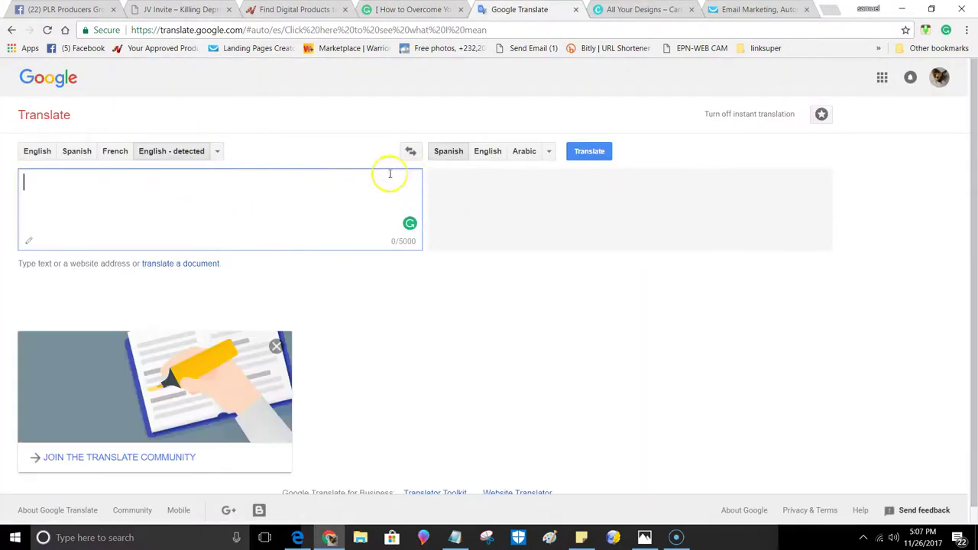
pyautogui.rightClick(38, 182)
pyautogui.click(73, 260)
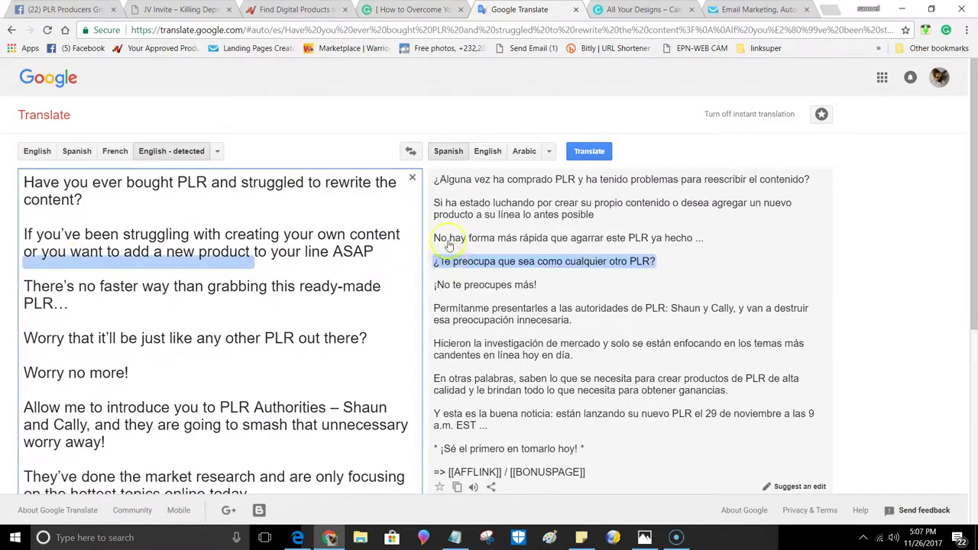
pyautogui.scroll(-2, 508, 336)
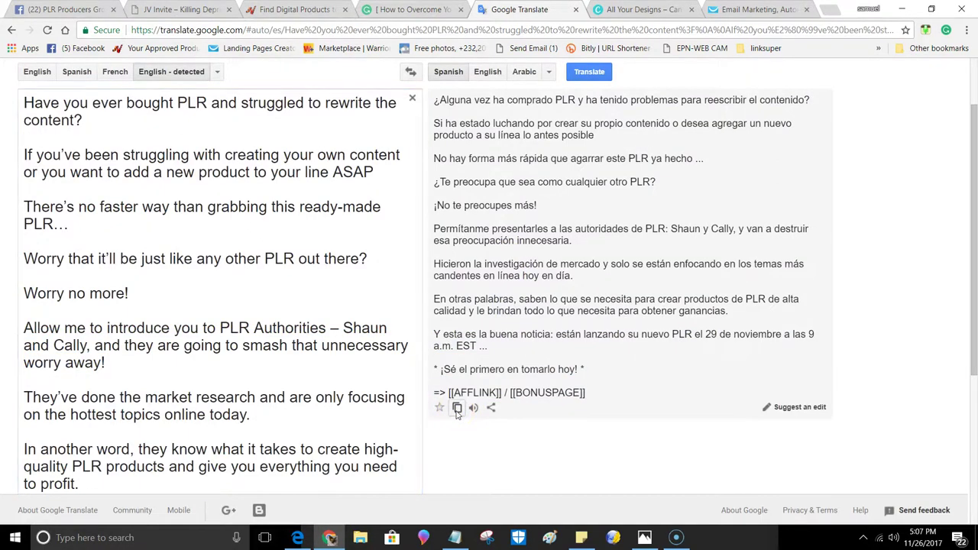
pyautogui.click(457, 408)
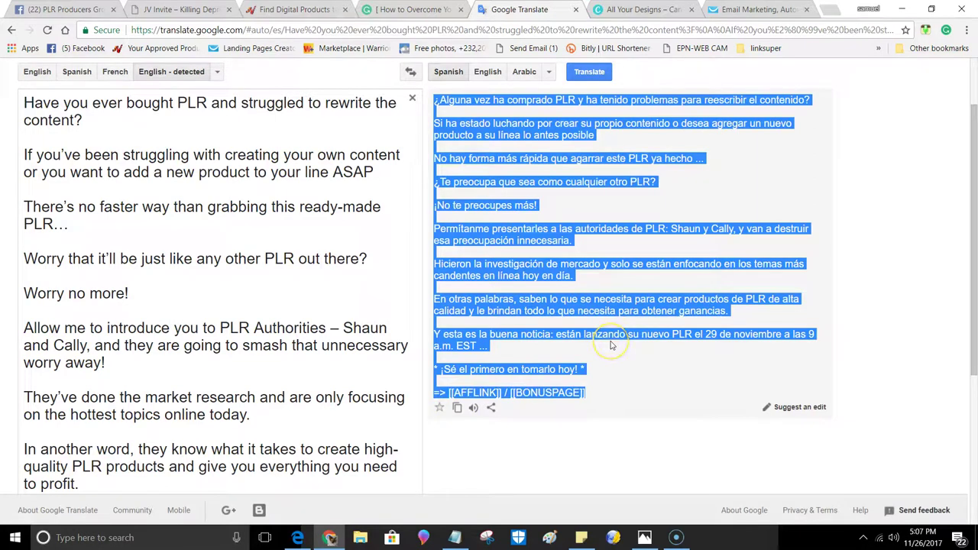
pyautogui.scroll(2, 610, 345)
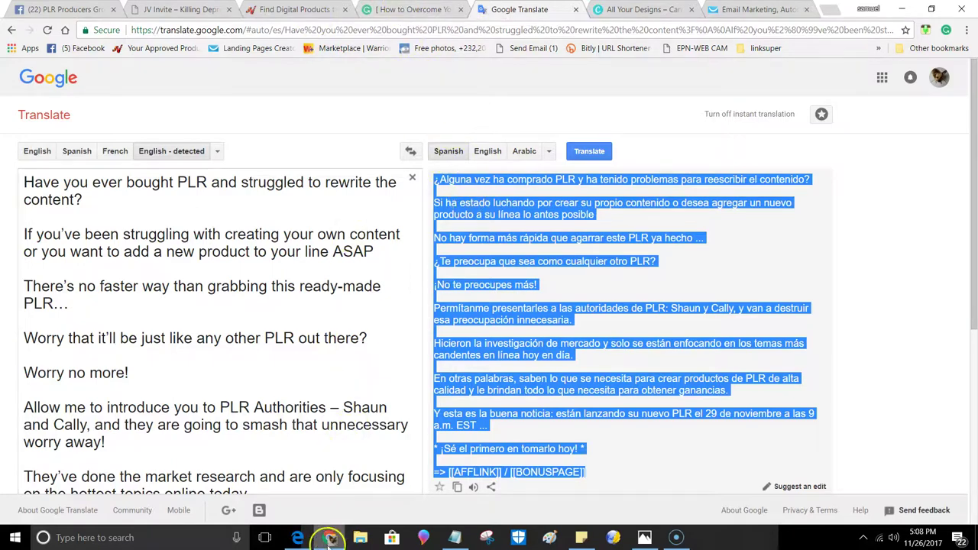
# - Paste the Spanish translation over the placeholder text in TXTformat's text box
pyautogui.click(297, 537)
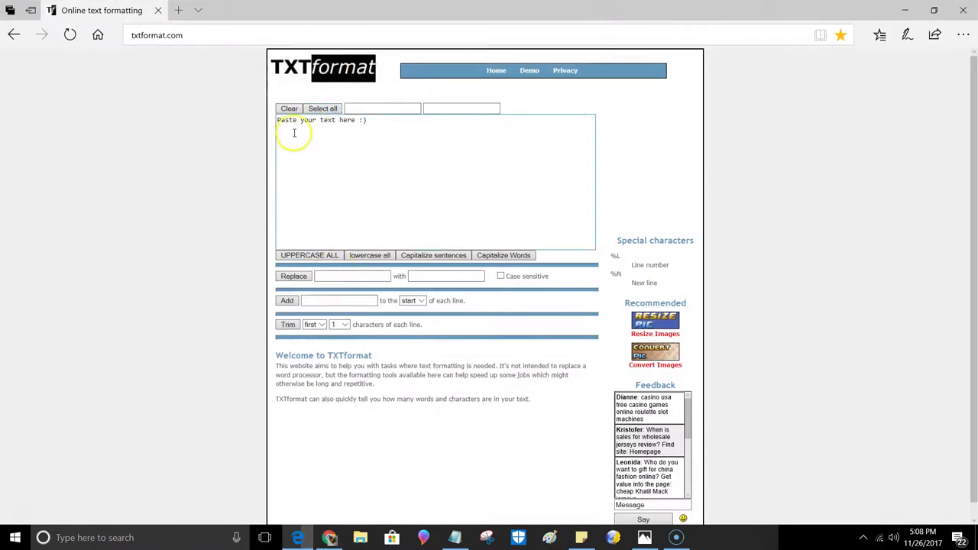
pyautogui.moveTo(375, 119); pyautogui.dragTo(256, 119)
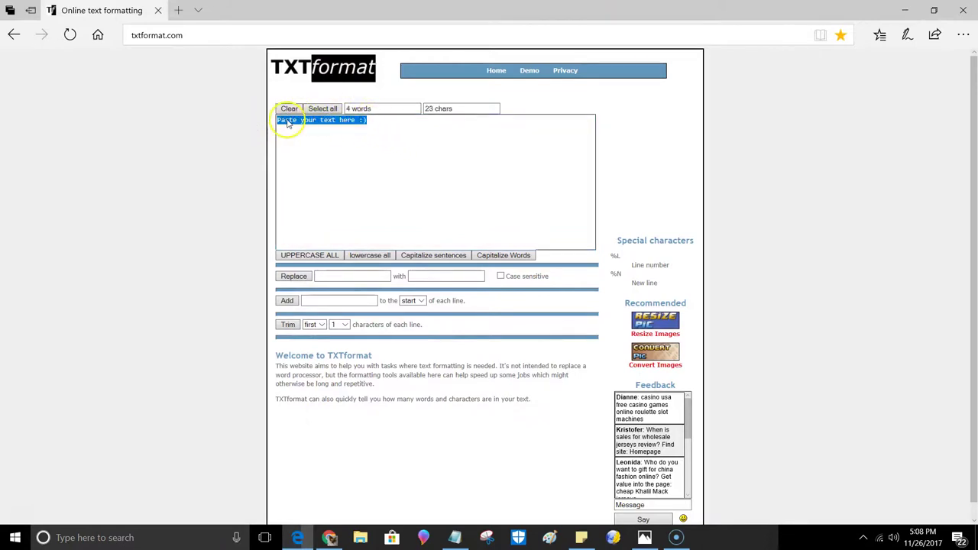
pyautogui.rightClick(287, 124)
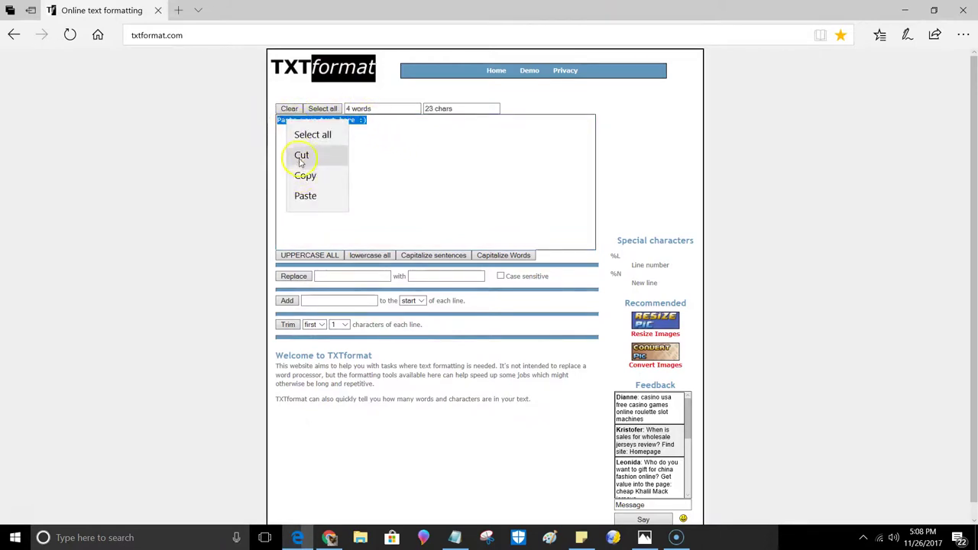
pyautogui.click(306, 196)
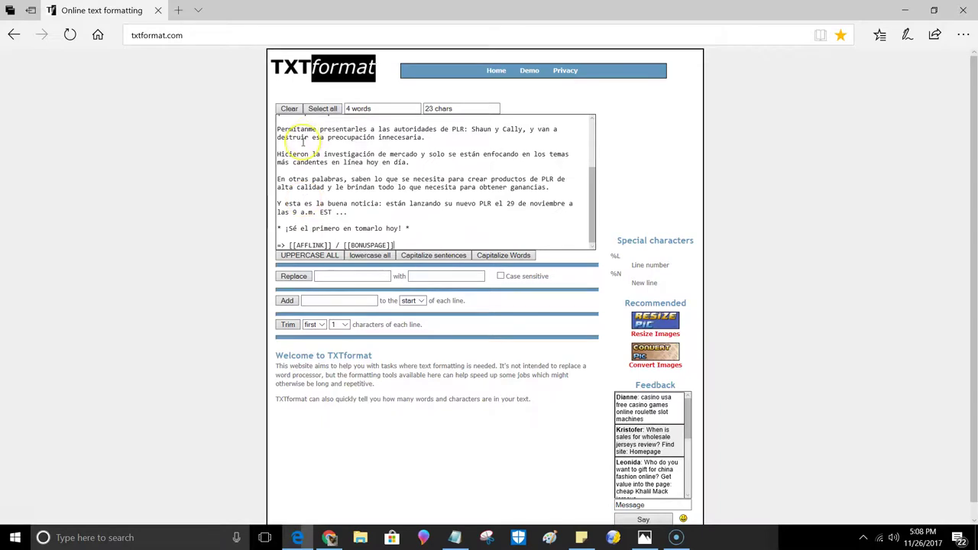
pyautogui.scroll(4, 303, 141)
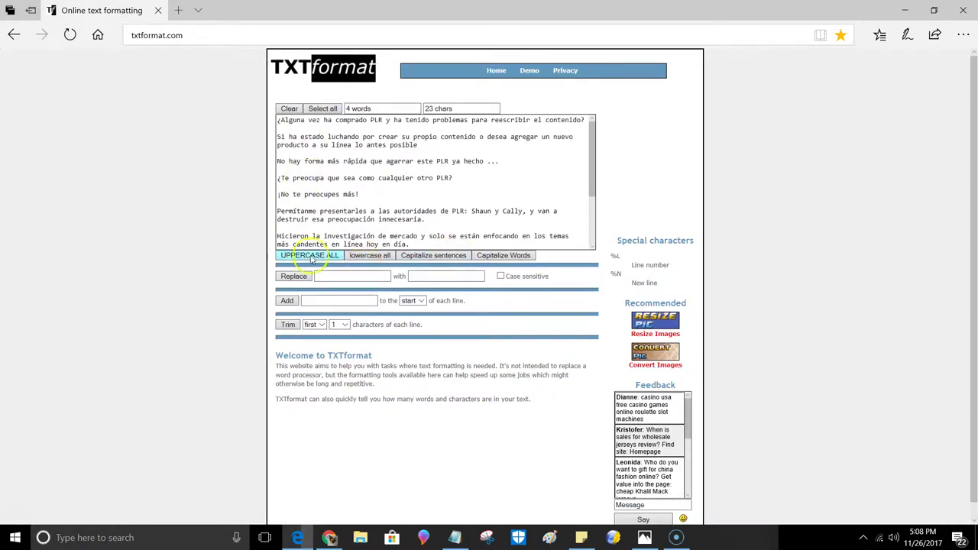
# - Capitalize every word of the Spanish text, cut it all to the clipboard, and minimize Edge
pyautogui.click(486, 258)
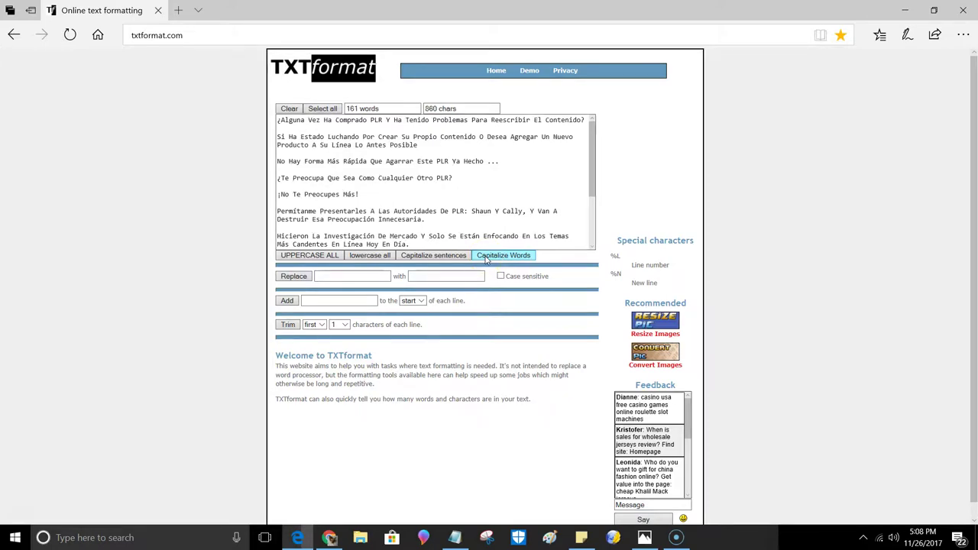
pyautogui.click(277, 120)
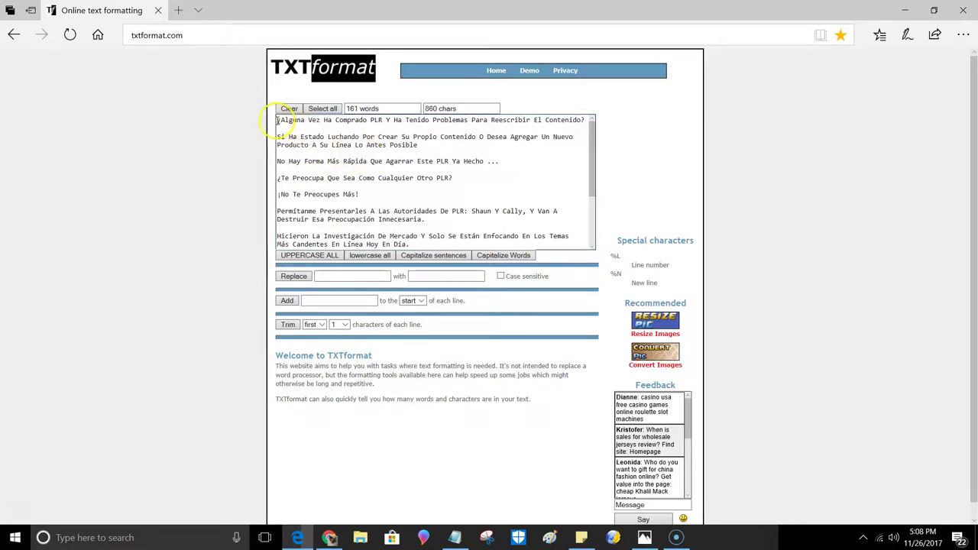
pyautogui.moveTo(278, 120); pyautogui.dragTo(410, 252)
pyautogui.rightClick(333, 187)
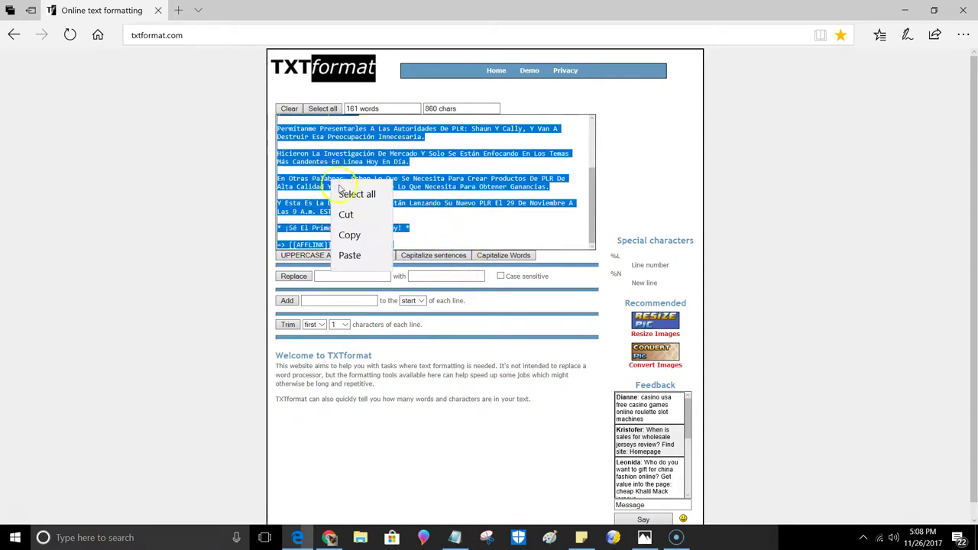
pyautogui.click(346, 215)
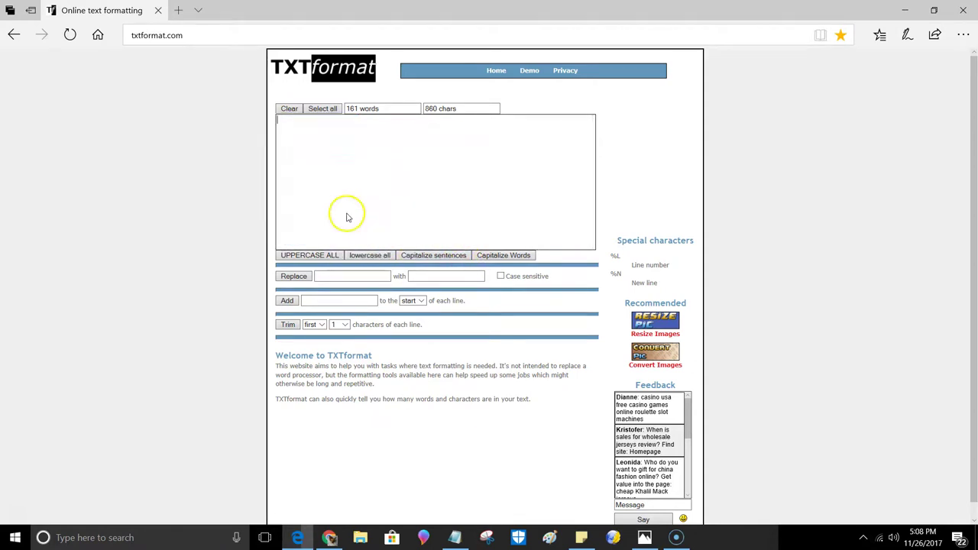
pyautogui.click(906, 12)
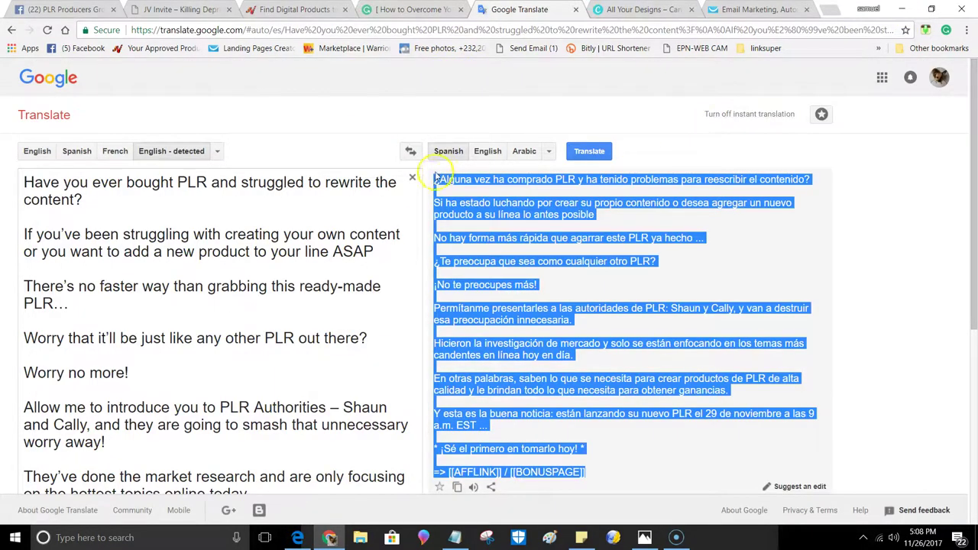
# - Open GetResponse's Create Newsletter page, leaving the killingdepressi… campaign selected
pyautogui.click(725, 9)
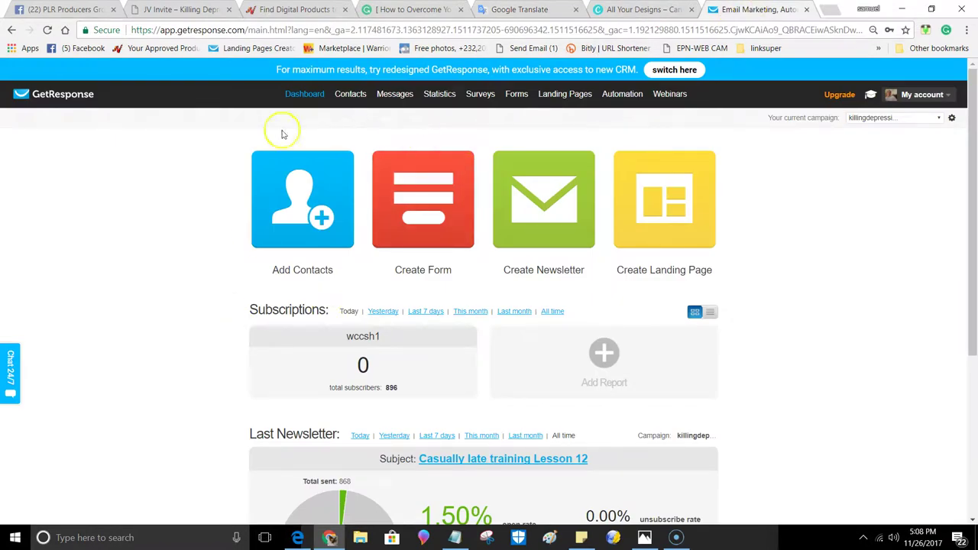
pyautogui.moveTo(397, 95)
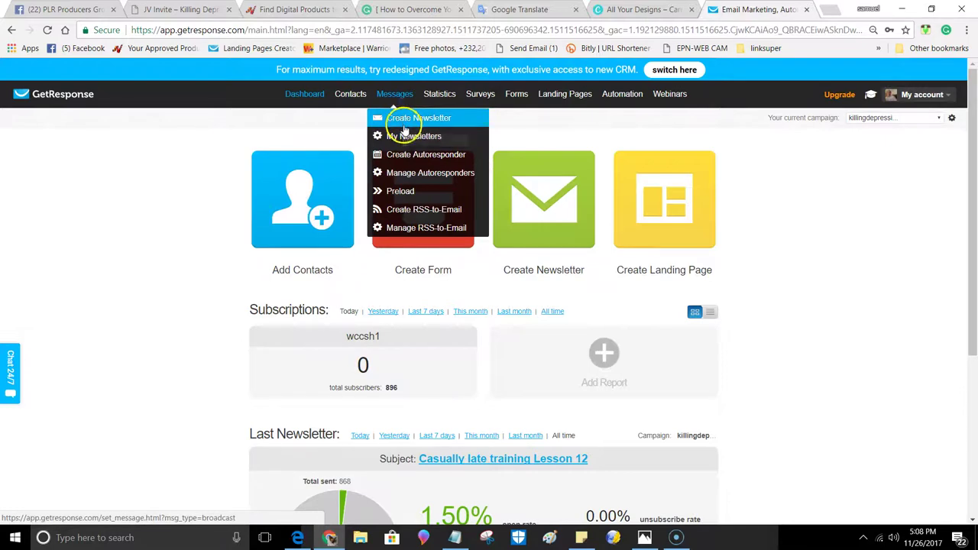
pyautogui.click(404, 121)
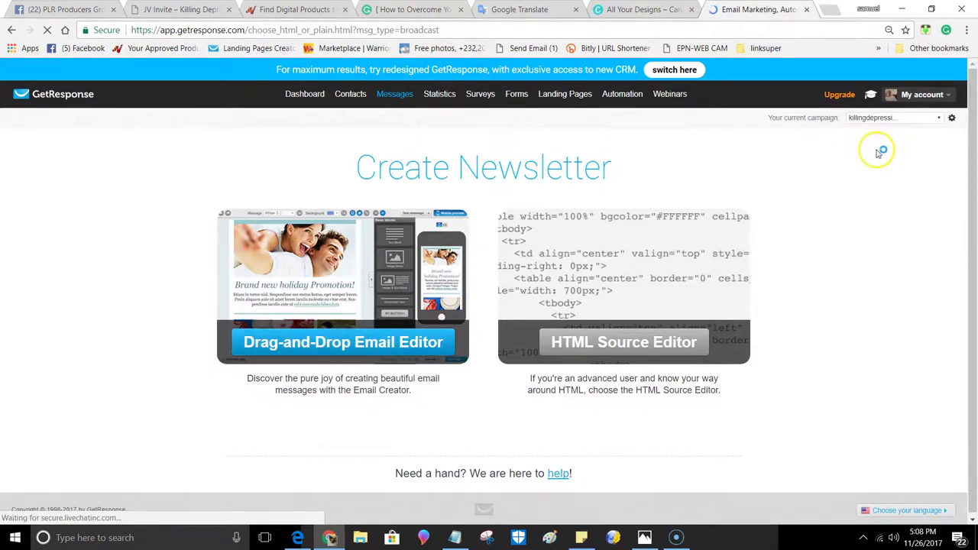
pyautogui.click(902, 120)
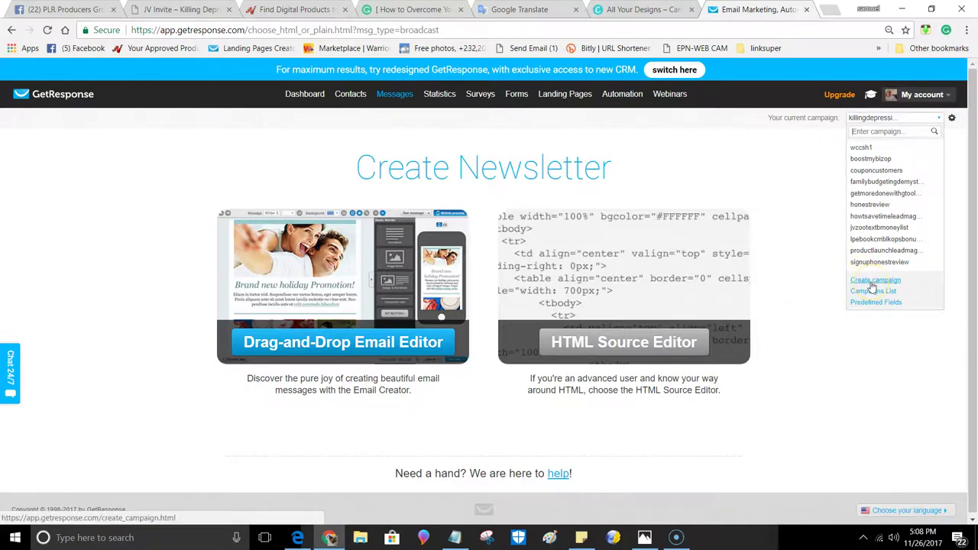
pyautogui.click(816, 153)
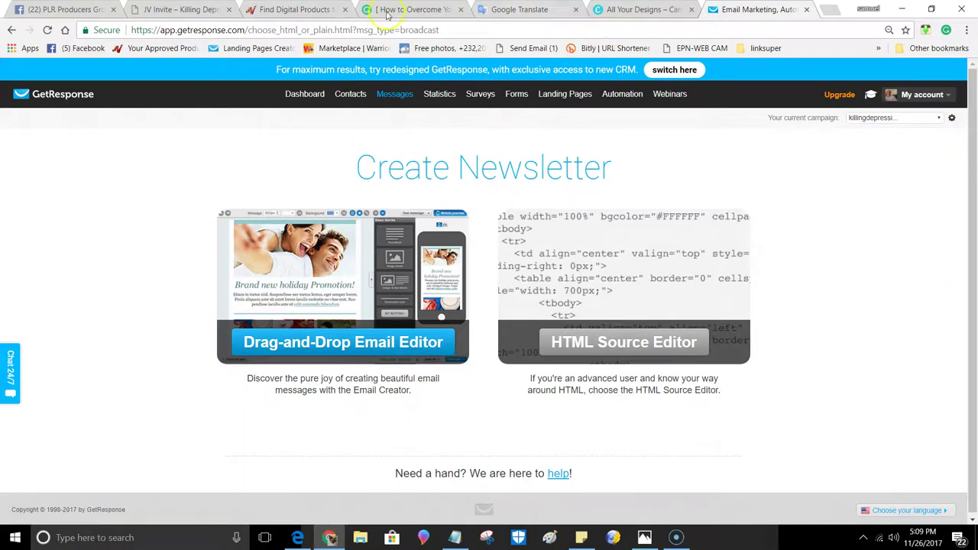
# - Glance at JVZoo's Find Digital Products page, then open a new empty tab
pyautogui.click(295, 9)
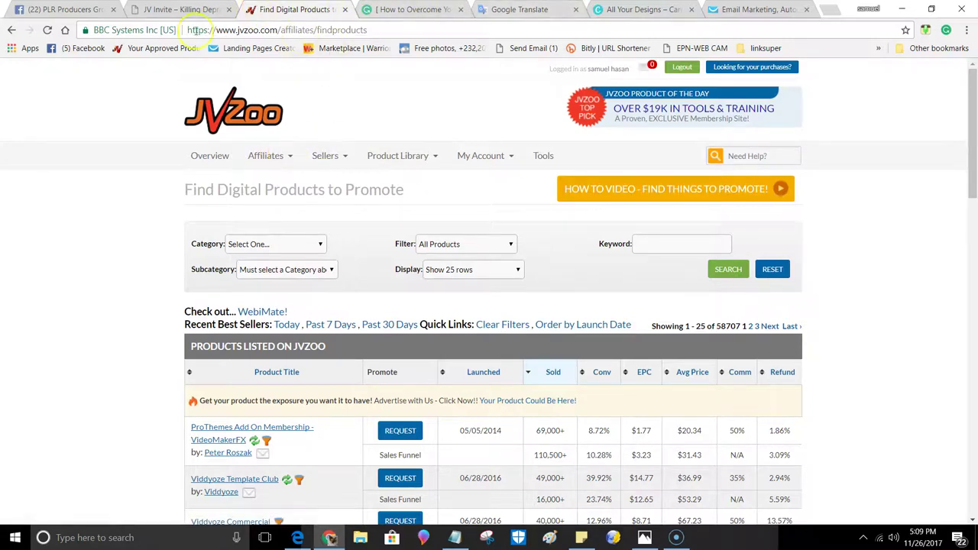
pyautogui.click(831, 9)
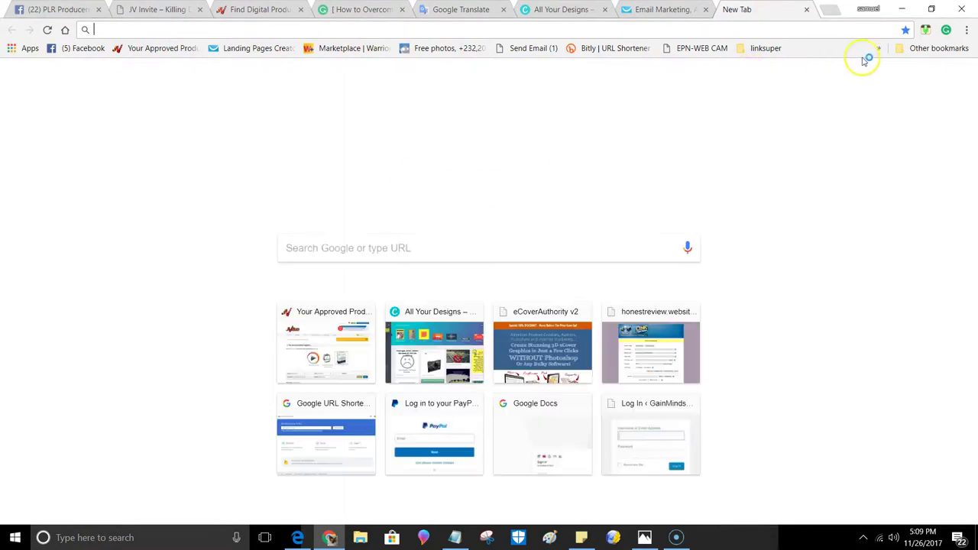
# - Open Gmail, find the older JVZoo Affiliate Request Approved email, and follow its Killing Depression affiliate link
pyautogui.click(836, 79)
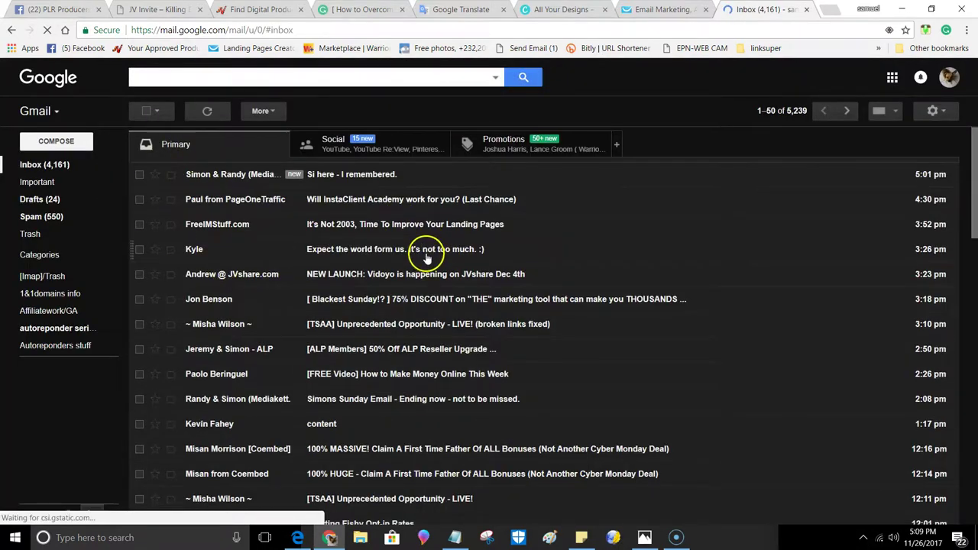
pyautogui.scroll(-5, 836, 114)
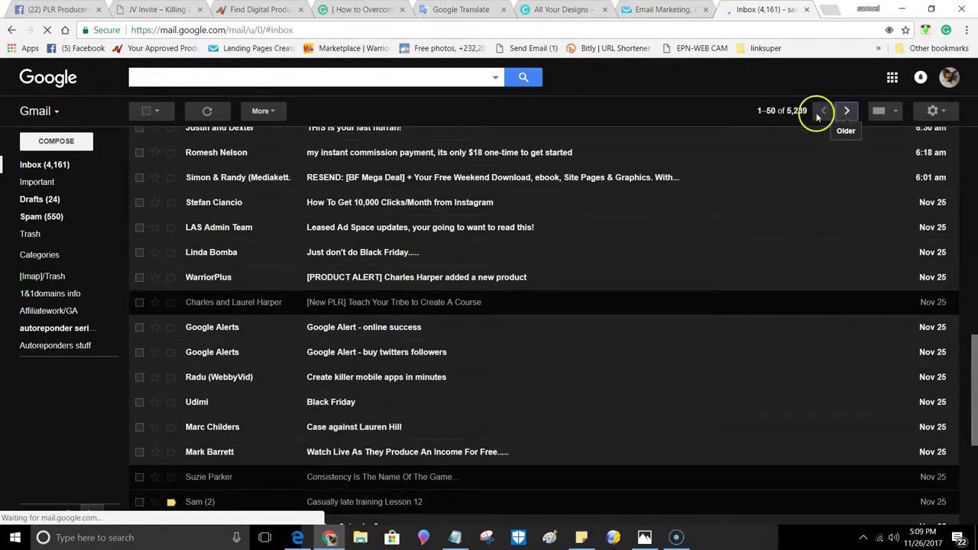
pyautogui.click(848, 112)
pyautogui.scroll(-3, 349, 280)
pyautogui.scroll(-7, 349, 330)
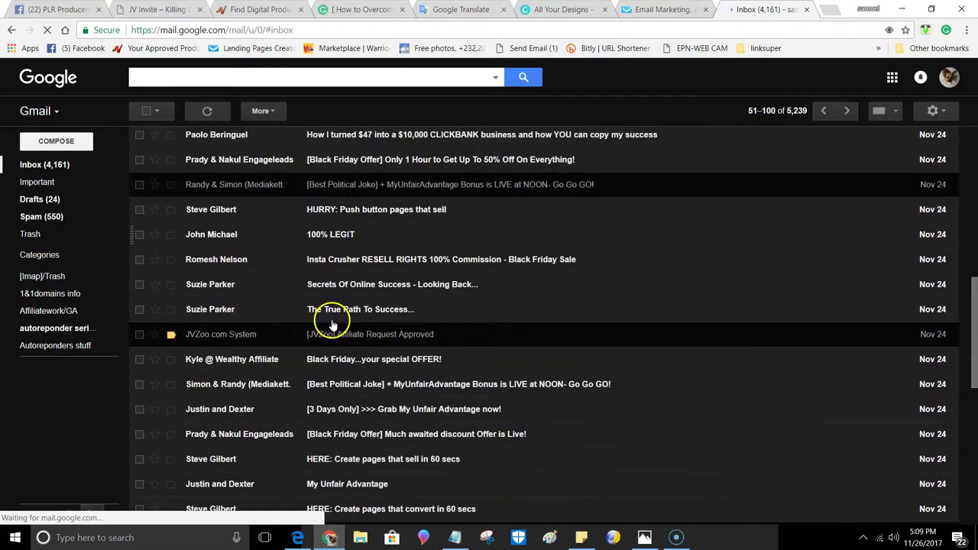
pyautogui.scroll(1, 238, 261)
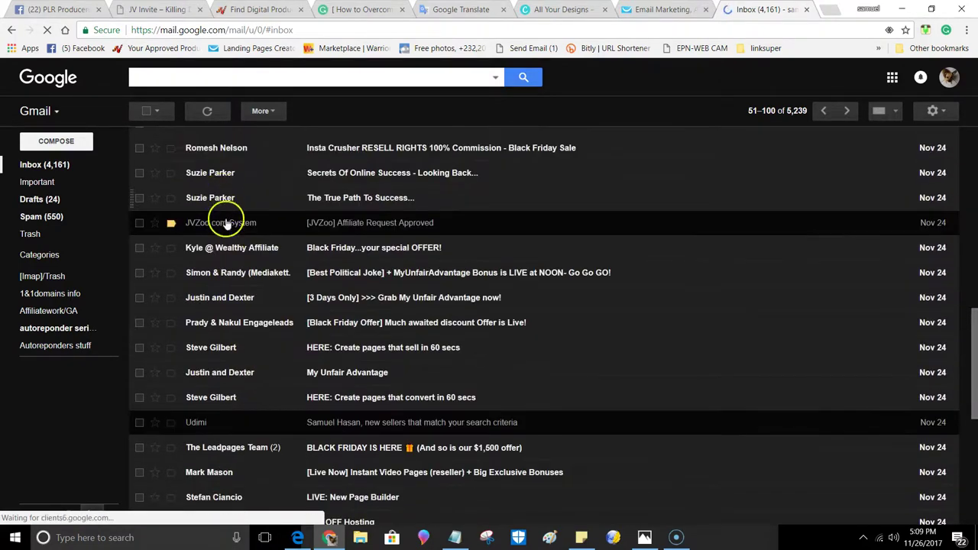
pyautogui.click(237, 223)
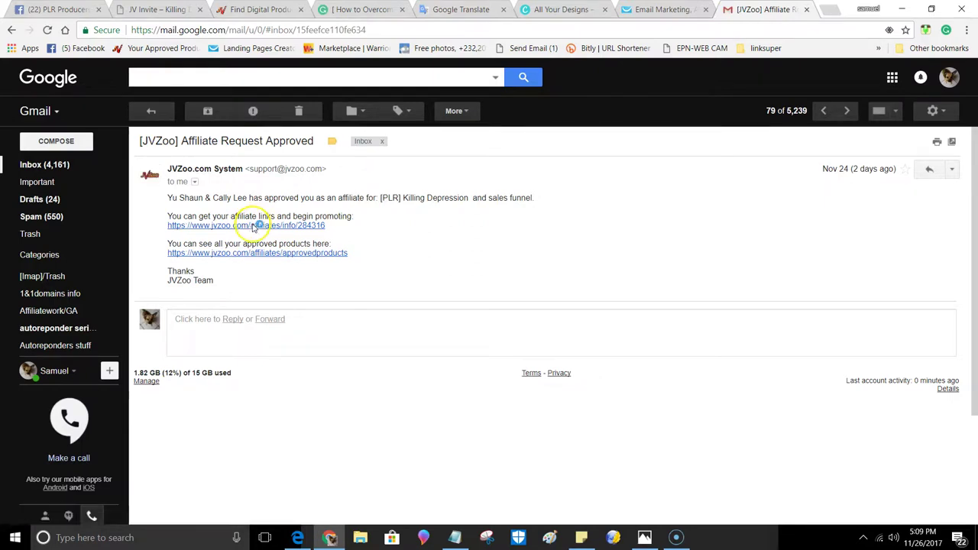
pyautogui.click(253, 227)
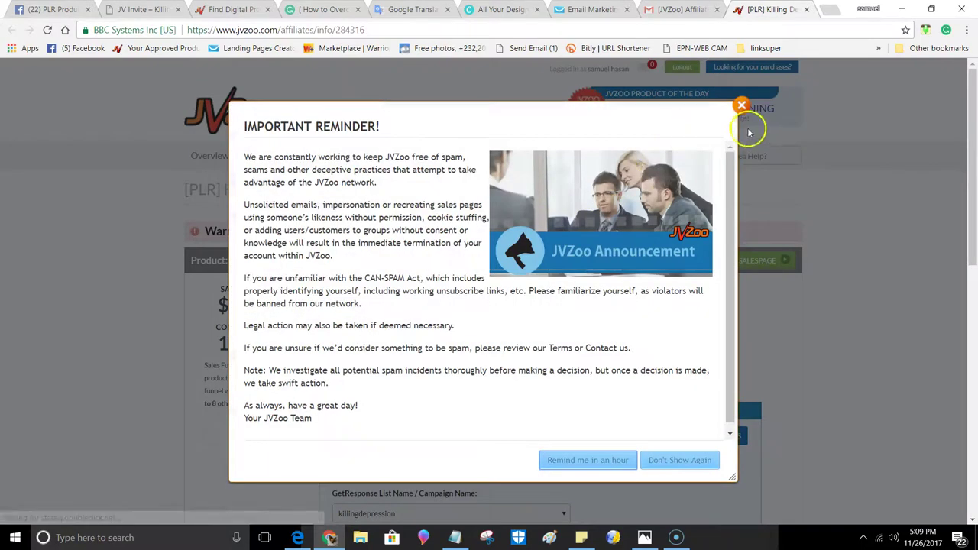
# - Dismiss the JVZoo reminder popup and collapse the GetResponse and Sendlane Integration sections
pyautogui.click(740, 105)
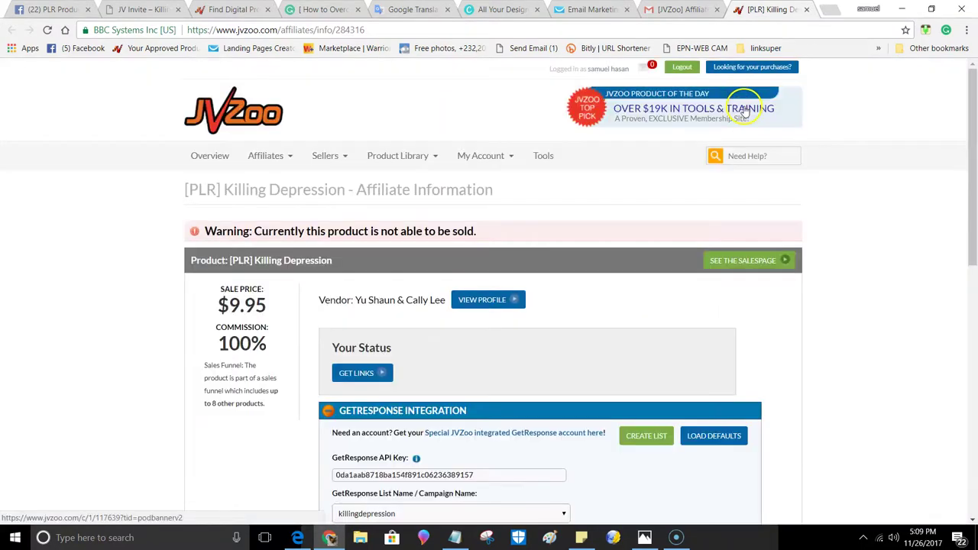
pyautogui.scroll(-3, 304, 300)
pyautogui.scroll(-2, 304, 300)
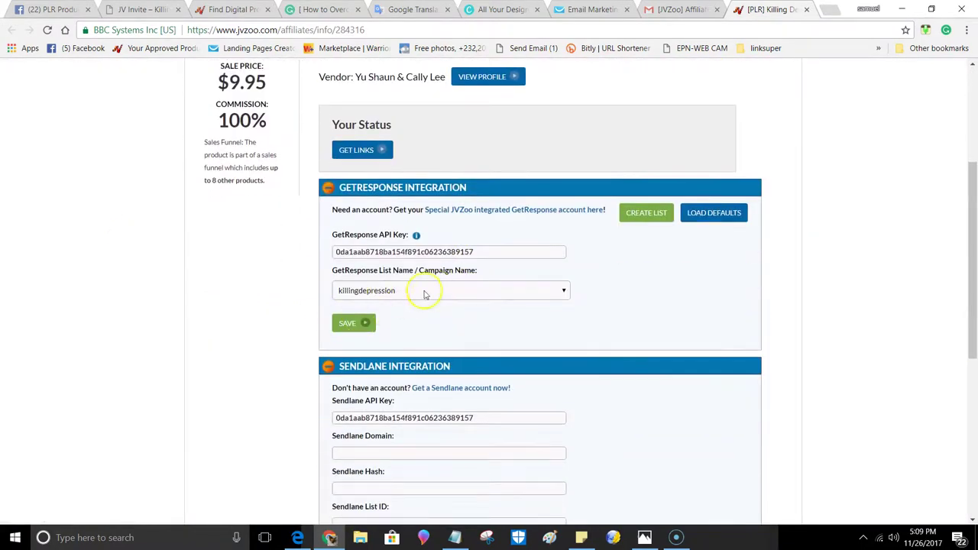
pyautogui.scroll(-1, 415, 274)
pyautogui.scroll(7, 408, 194)
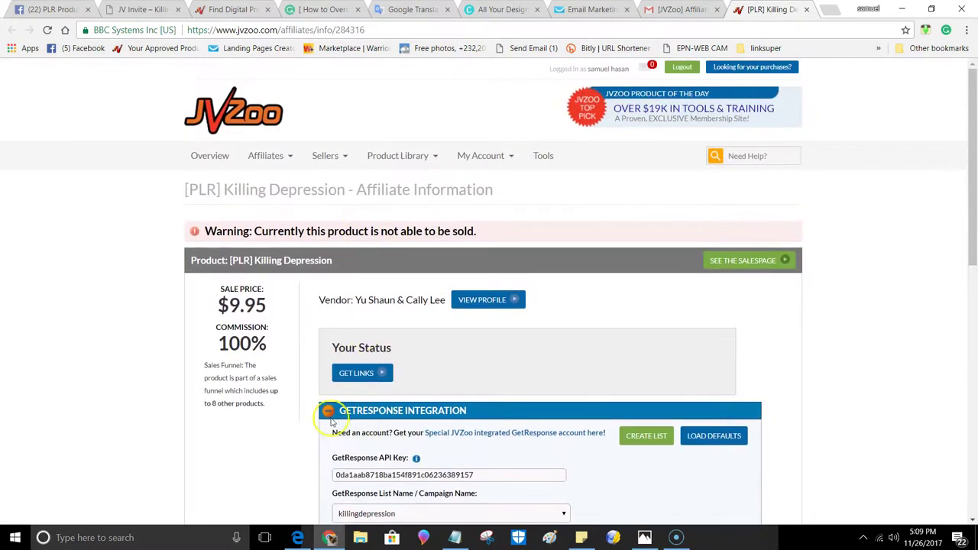
pyautogui.click(329, 412)
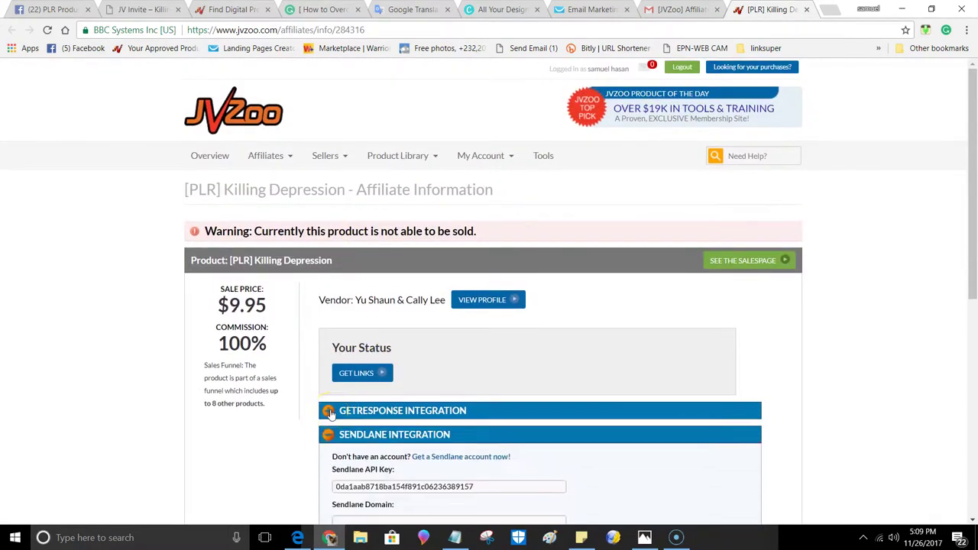
pyautogui.scroll(-2, 331, 416)
pyautogui.scroll(-1, 331, 415)
pyautogui.click(330, 243)
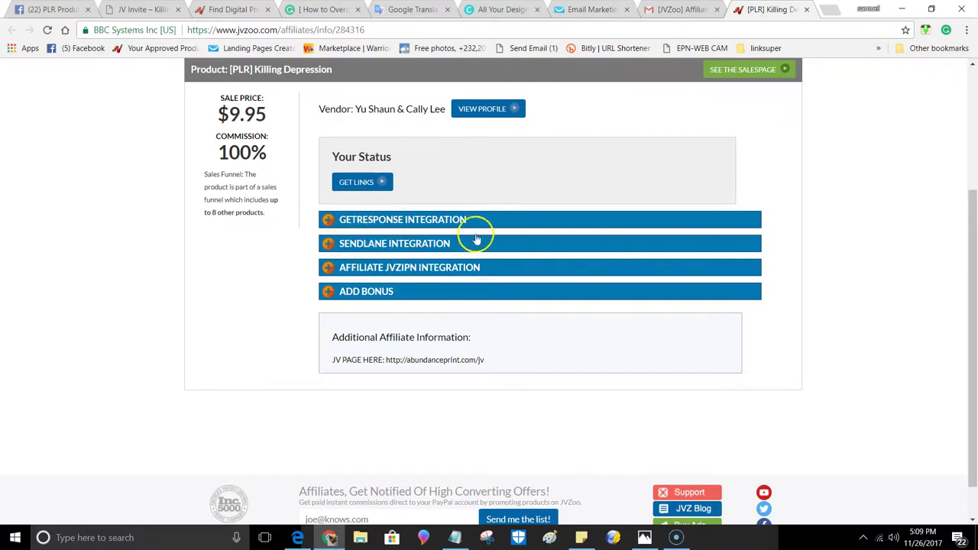
pyautogui.scroll(3, 467, 231)
pyautogui.scroll(-2, 387, 334)
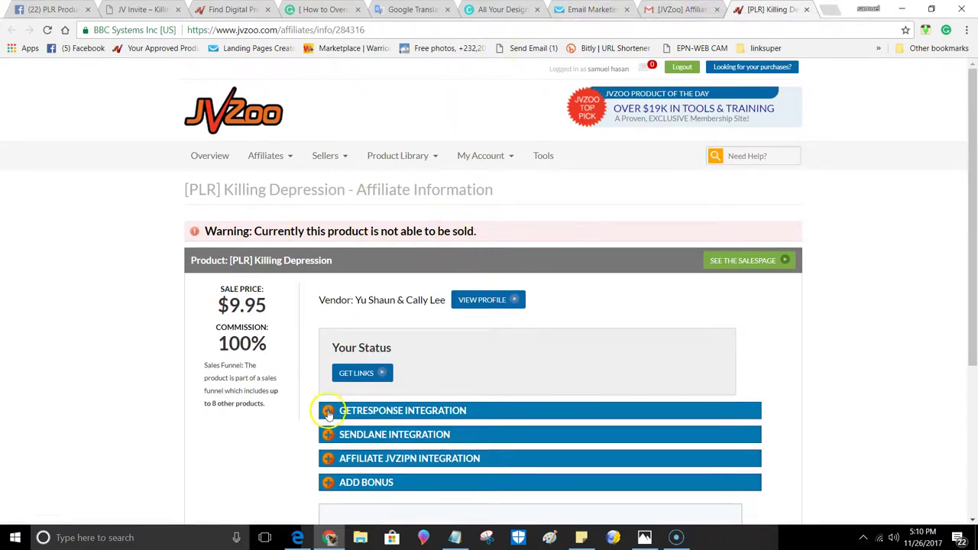
pyautogui.click(577, 8)
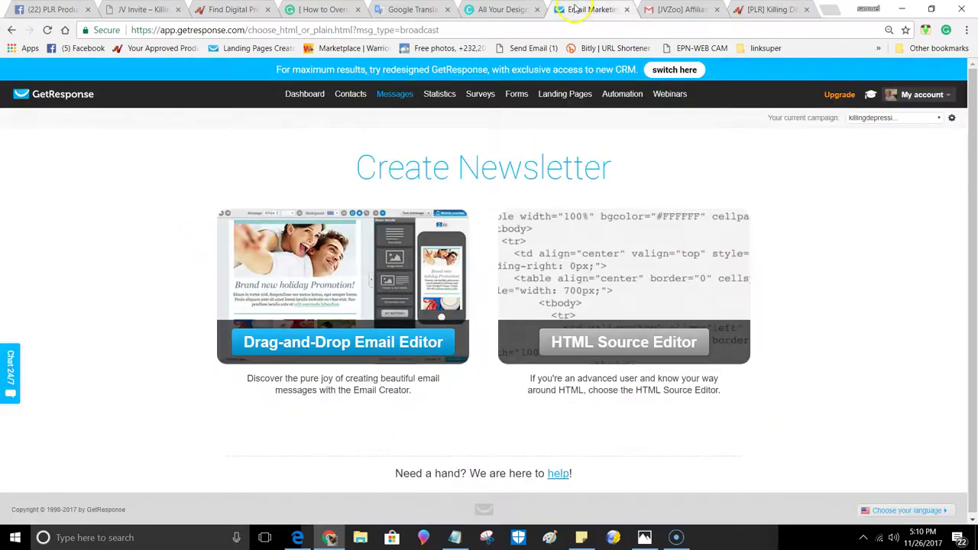
# - Look at the GetResponse account's integrations settings
pyautogui.click(917, 94)
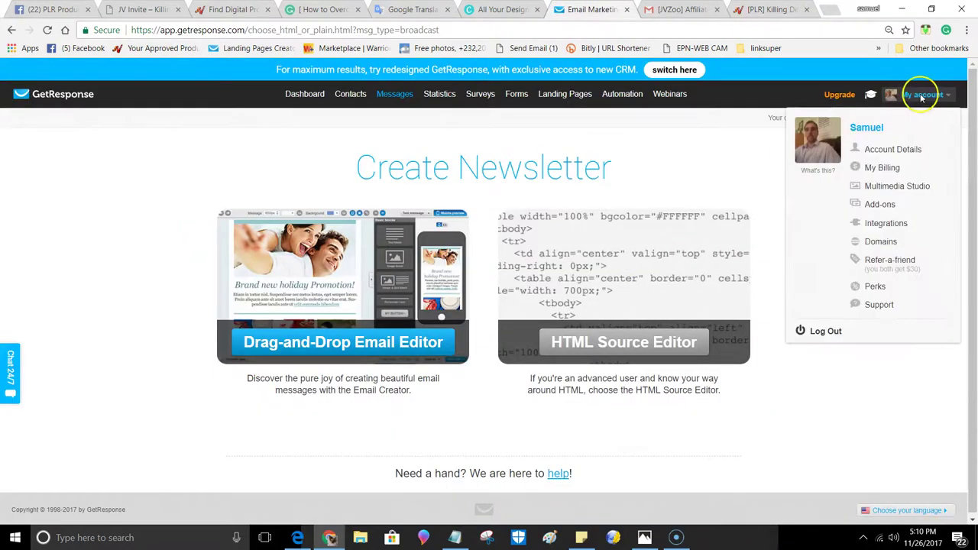
pyautogui.click(883, 225)
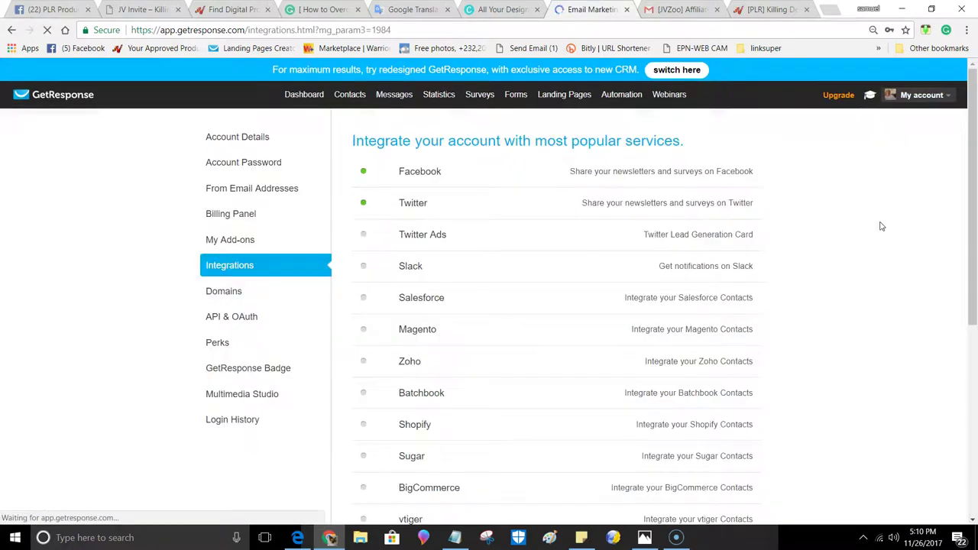
pyautogui.click(221, 289)
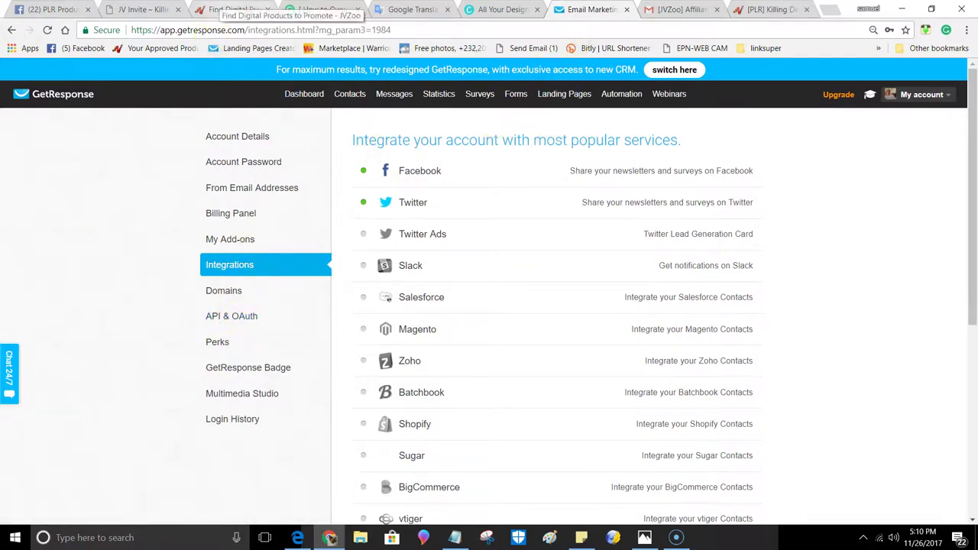
# - From the dashboard, start a new newsletter in the drag-and-drop email editor
pyautogui.click(304, 94)
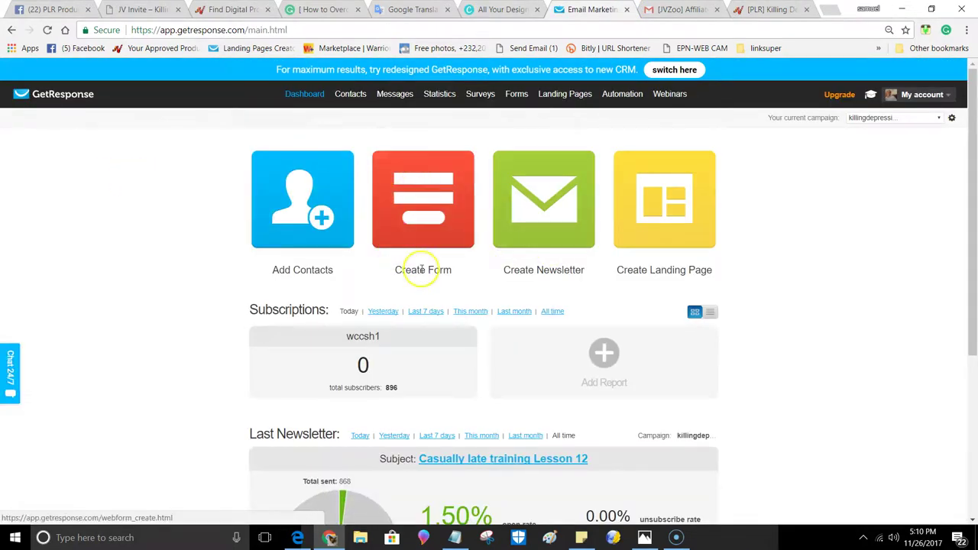
pyautogui.moveTo(400, 95)
pyautogui.click(412, 120)
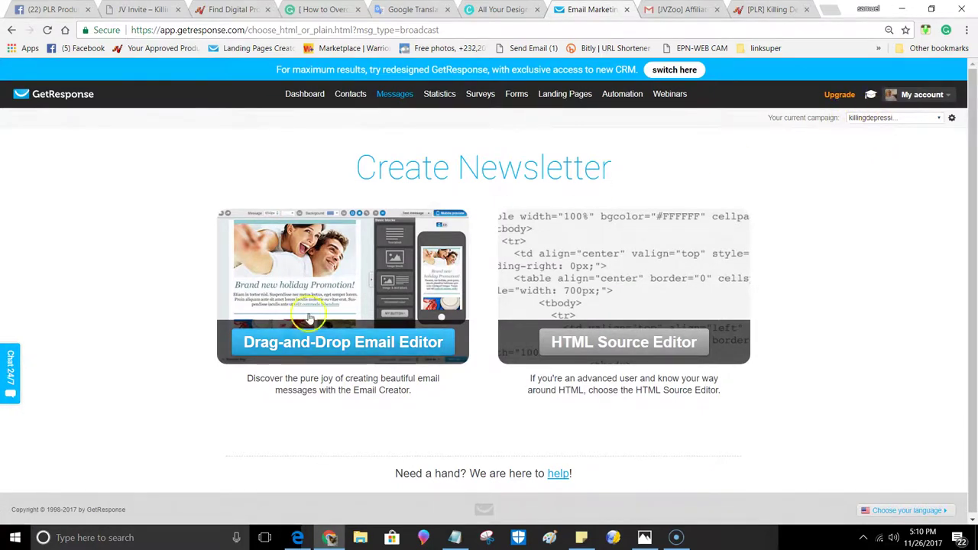
pyautogui.click(331, 344)
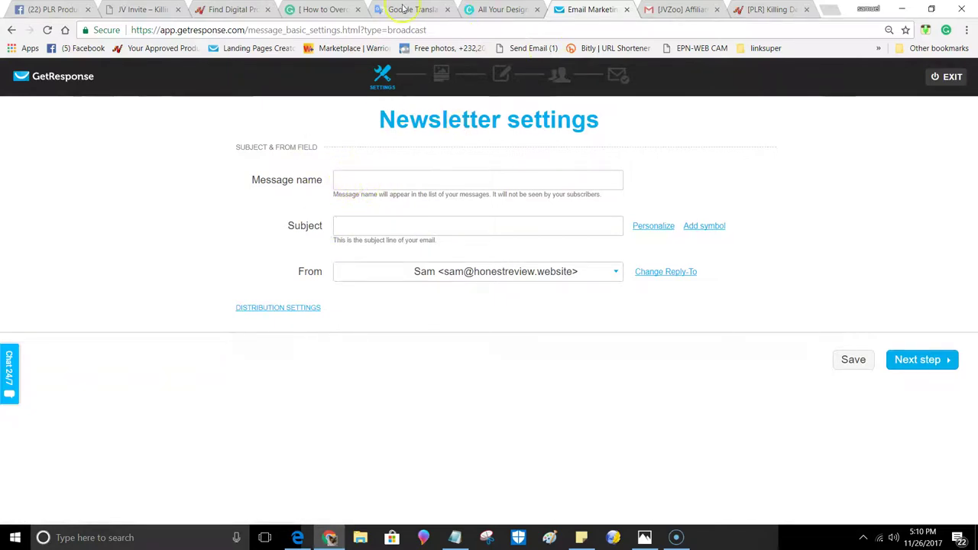
pyautogui.click(326, 9)
# - Select the full Grammarly title line 'How to Overcome Your Worst Nightmares...' and copy it
pyautogui.scroll(3, 310, 143)
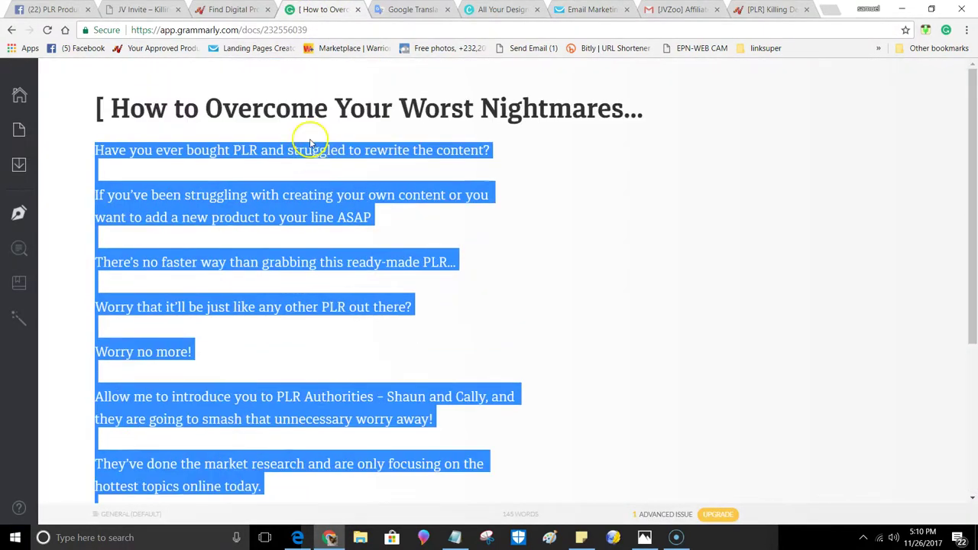
pyautogui.click(104, 110)
pyautogui.moveTo(104, 111); pyautogui.dragTo(665, 107)
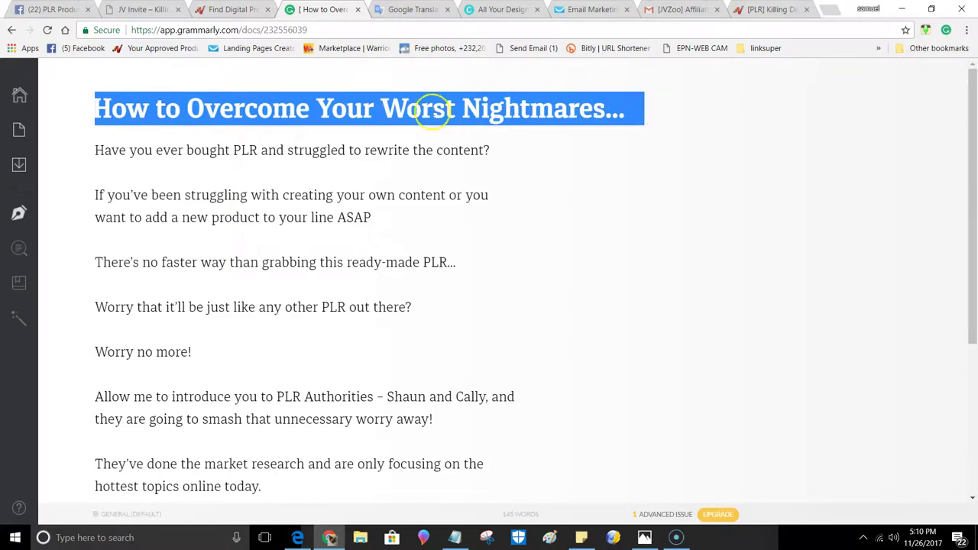
pyautogui.rightClick(359, 110)
pyautogui.click(382, 139)
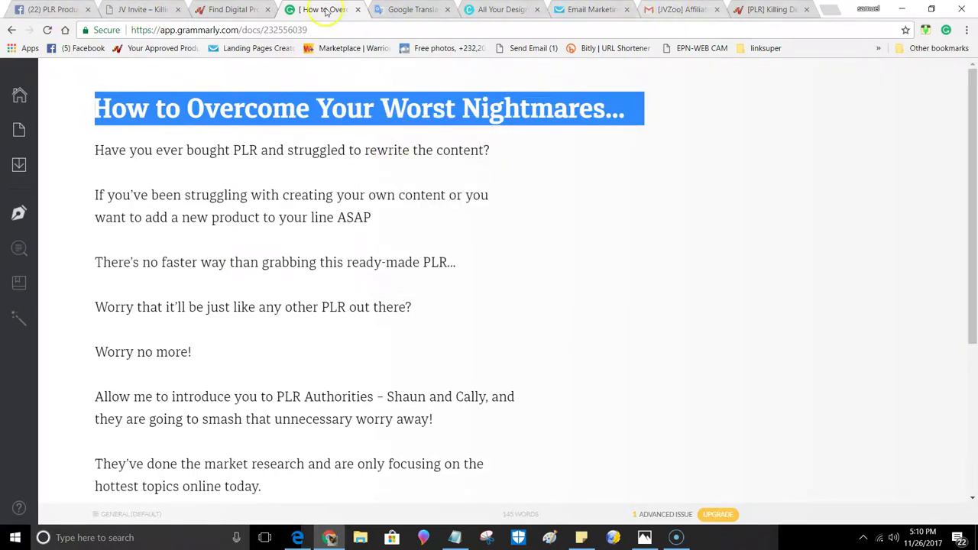
pyautogui.click(397, 9)
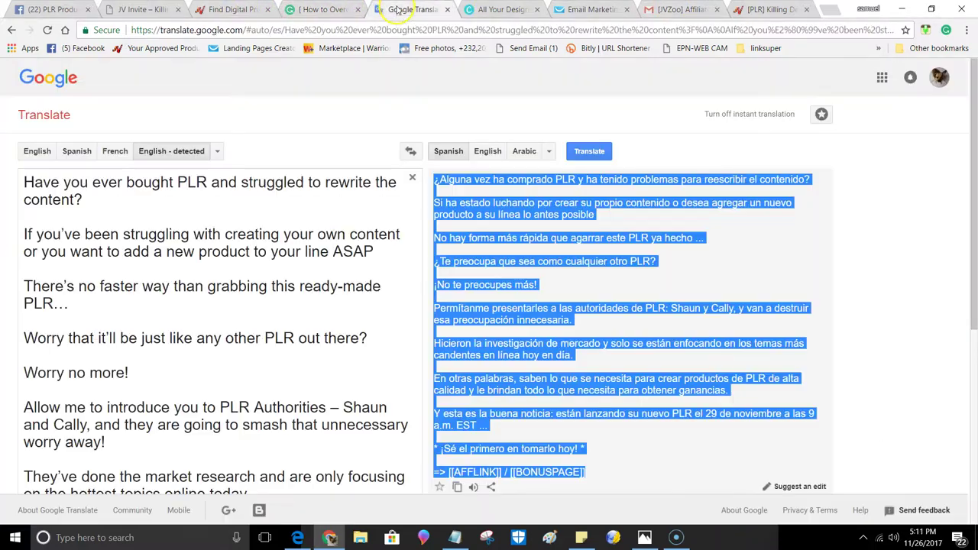
# - Translate the pasted English title into Spanish, 'Cómo superar tus peores pesadillas ...', and copy it
pyautogui.click(412, 178)
pyautogui.rightClick(32, 185)
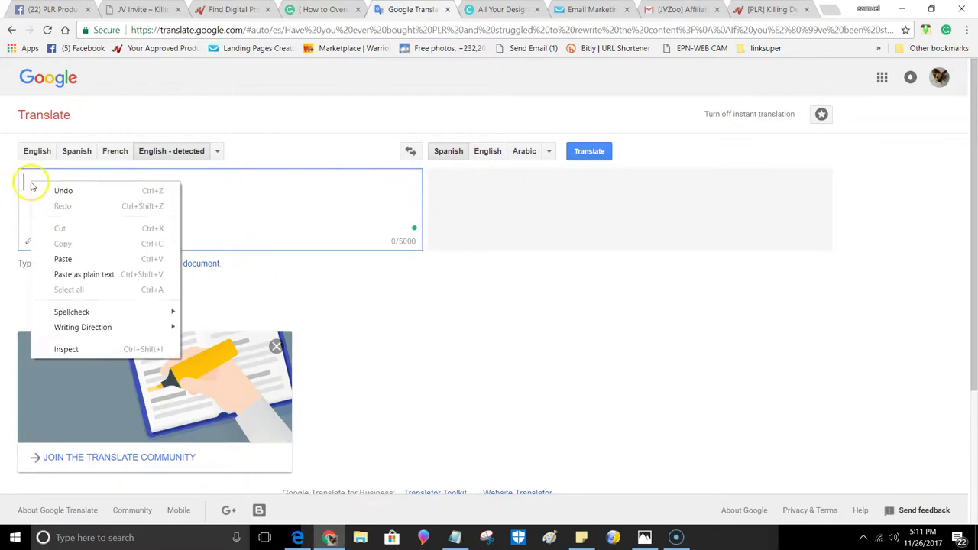
pyautogui.click(62, 259)
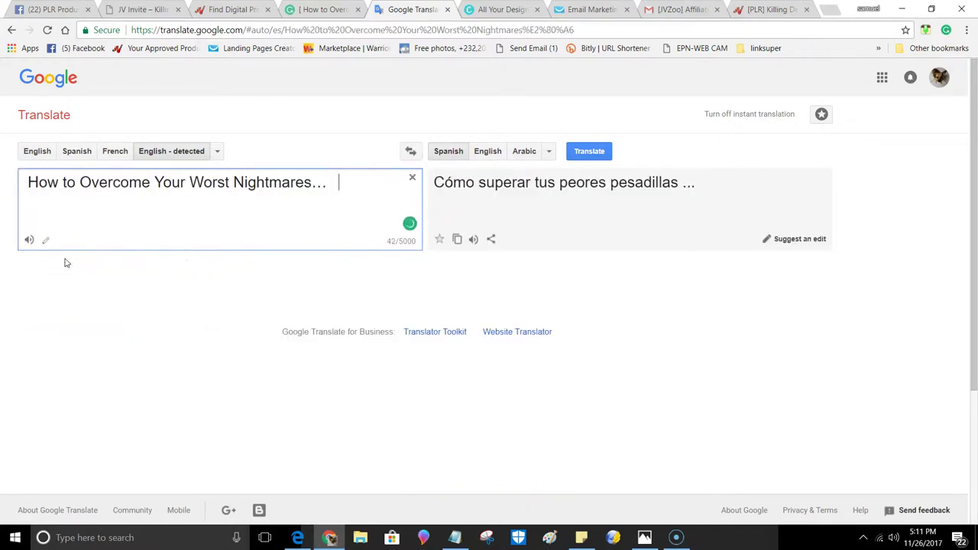
pyautogui.click(457, 240)
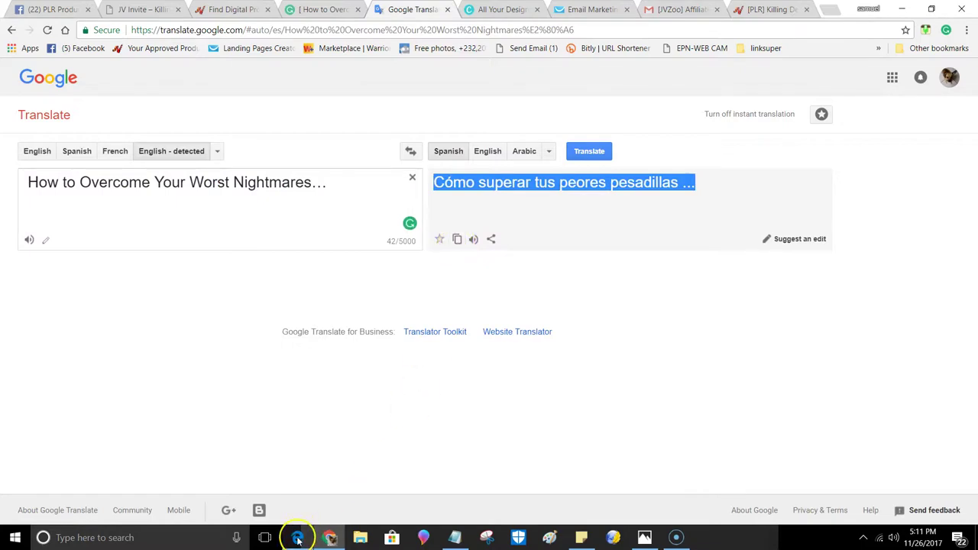
# - Bring TXTformat forward and ready its empty text box for pasting
pyautogui.click(297, 537)
pyautogui.click(285, 120)
pyautogui.rightClick(283, 123)
# - Paste the Spanish title into TXTformat, convert it to Capitalize Words, and copy the result
pyautogui.click(292, 155)
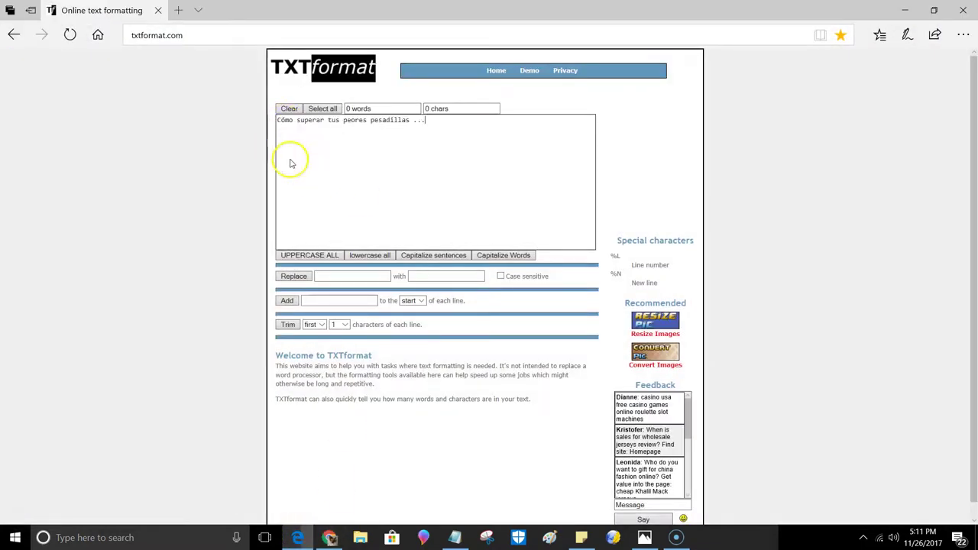
pyautogui.click(490, 256)
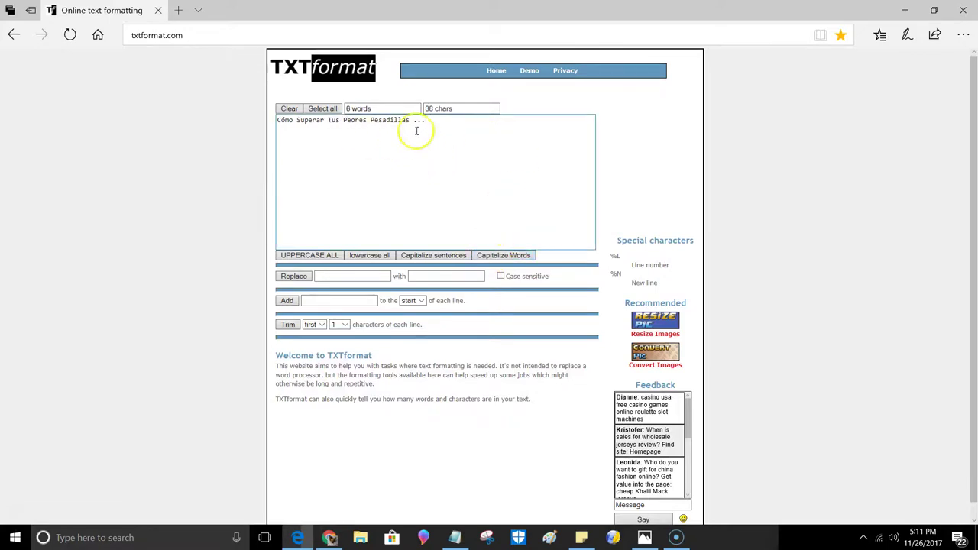
pyautogui.moveTo(430, 120); pyautogui.dragTo(277, 124)
pyautogui.rightClick(291, 126)
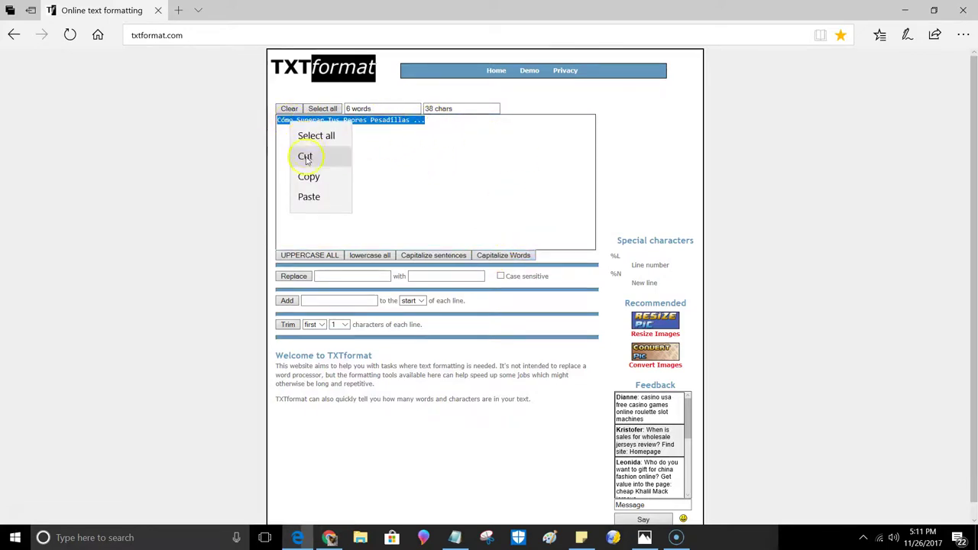
pyautogui.click(308, 177)
pyautogui.click(906, 9)
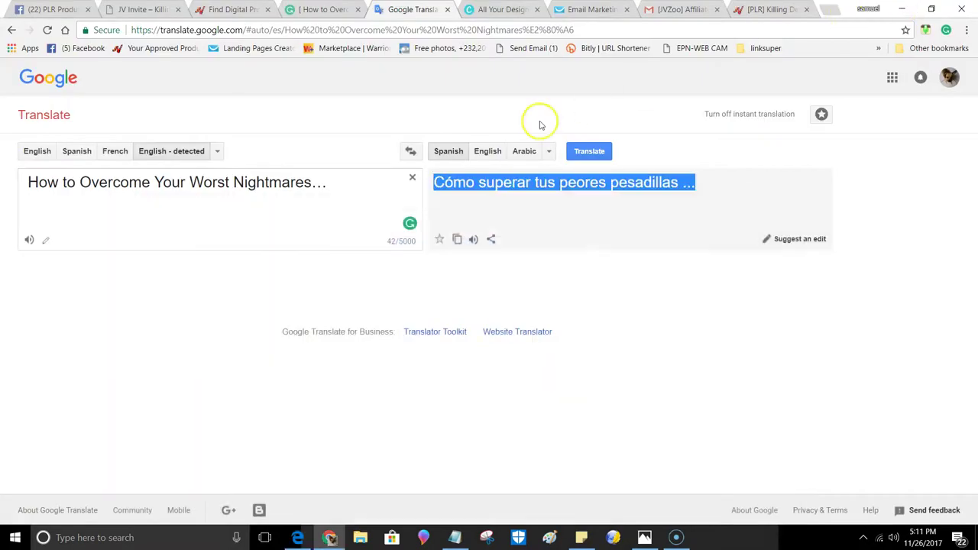
# - Paste 'Cómo superar tus peores pesadillas ...' as the newsletter's message name and subject
pyautogui.click(592, 9)
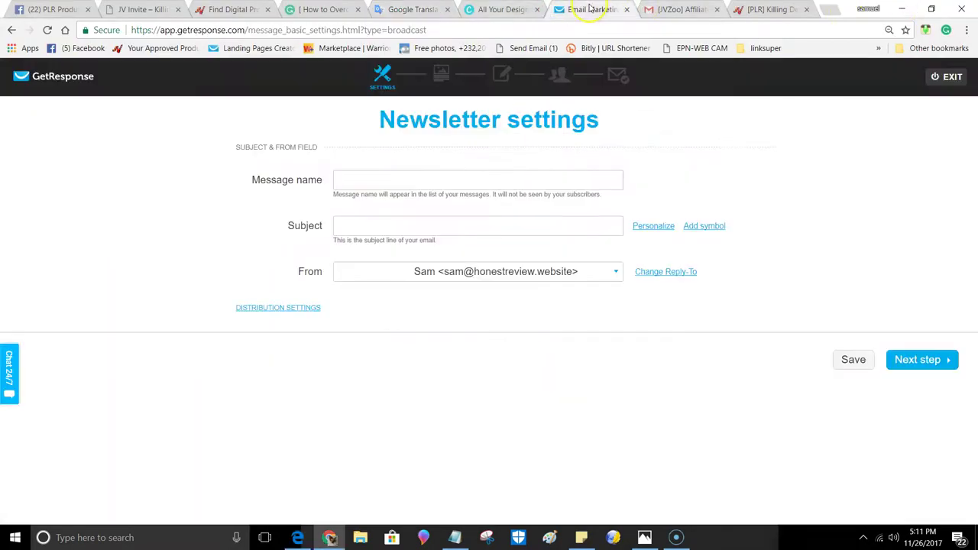
pyautogui.rightClick(343, 178)
pyautogui.click(368, 255)
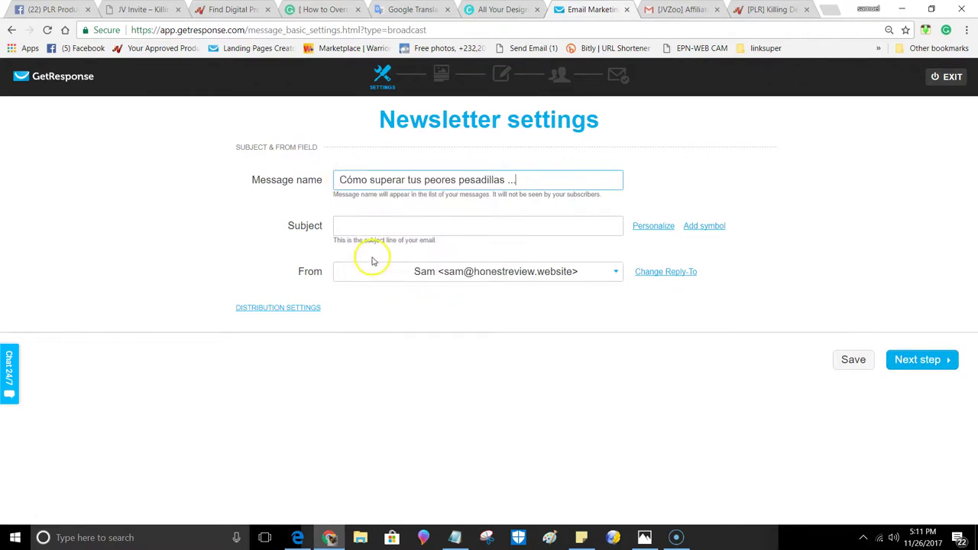
pyautogui.rightClick(346, 222)
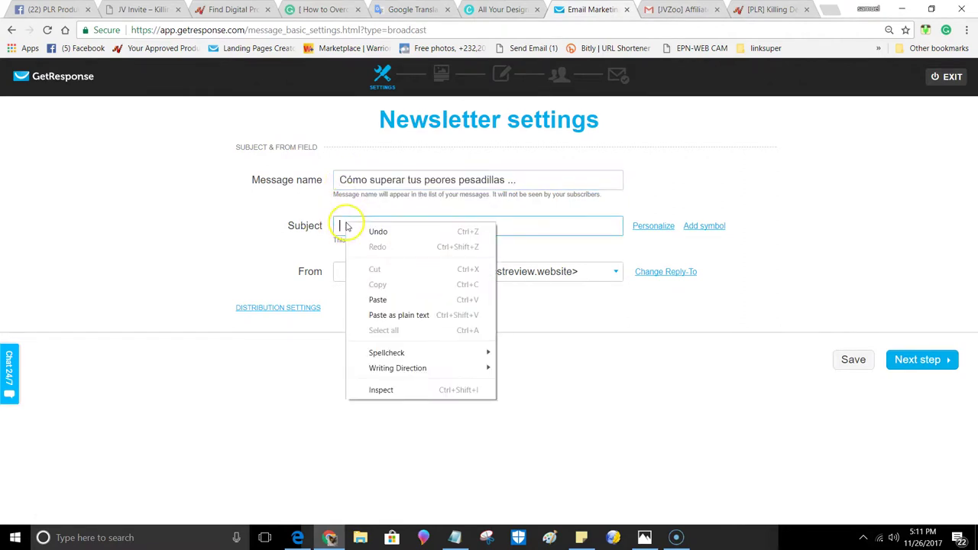
pyautogui.click(377, 300)
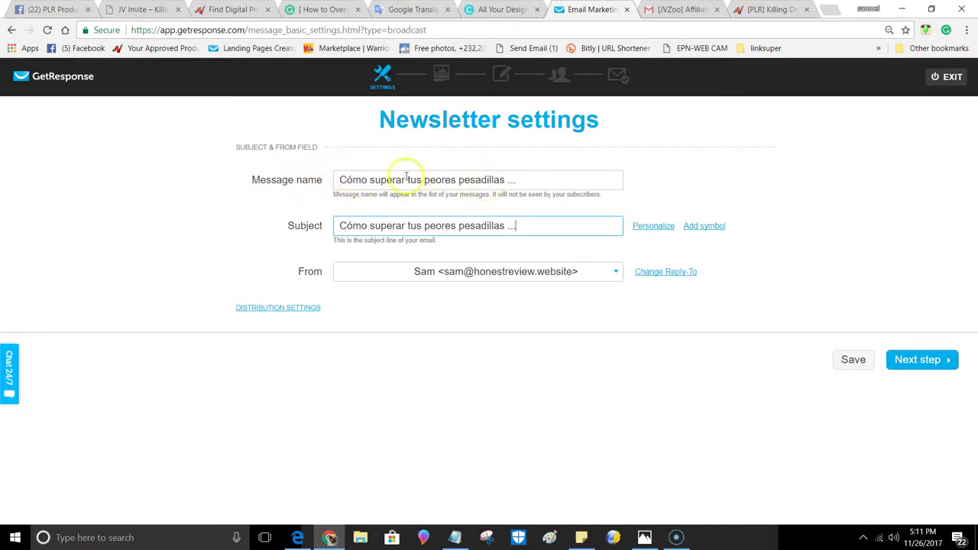
pyautogui.click(652, 226)
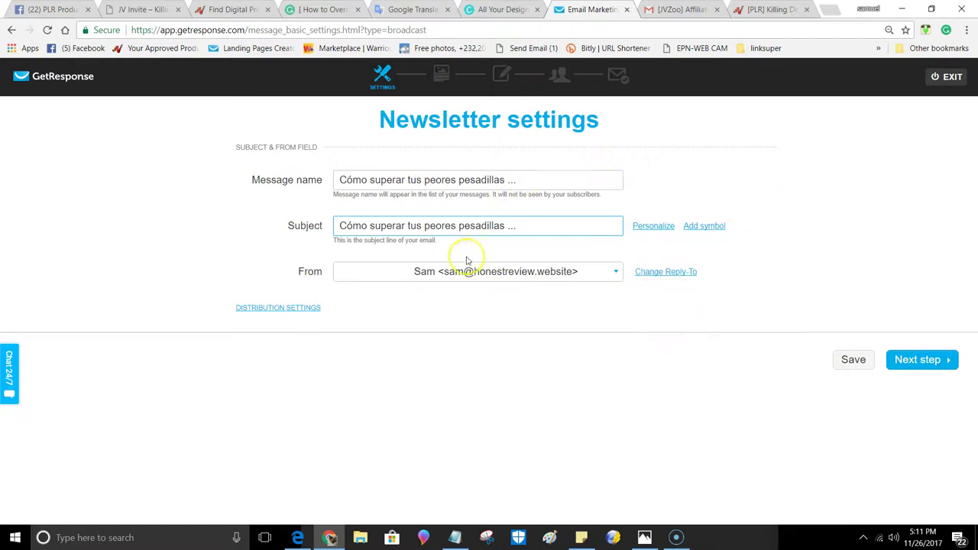
# - Expand and review the distribution settings, then continue to the template step
pyautogui.click(277, 309)
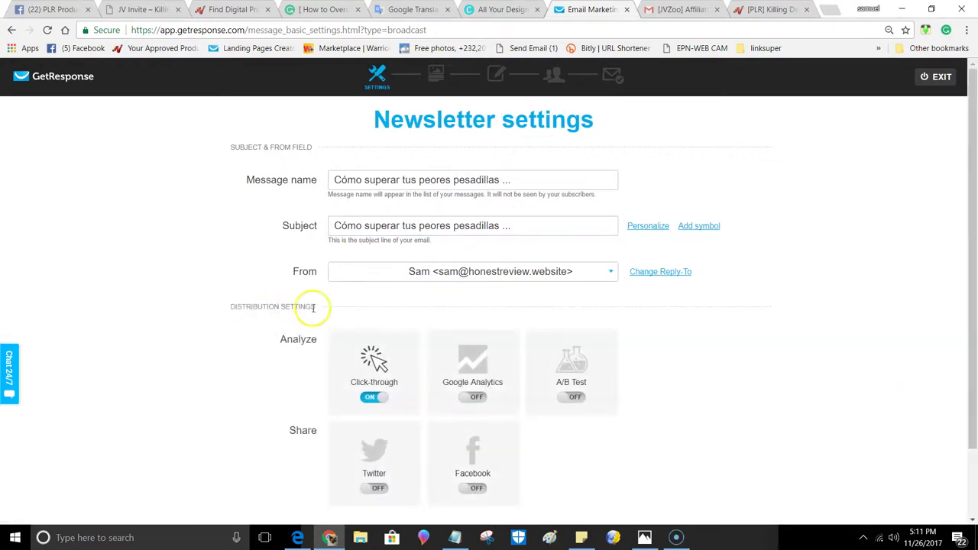
pyautogui.scroll(-1, 354, 334)
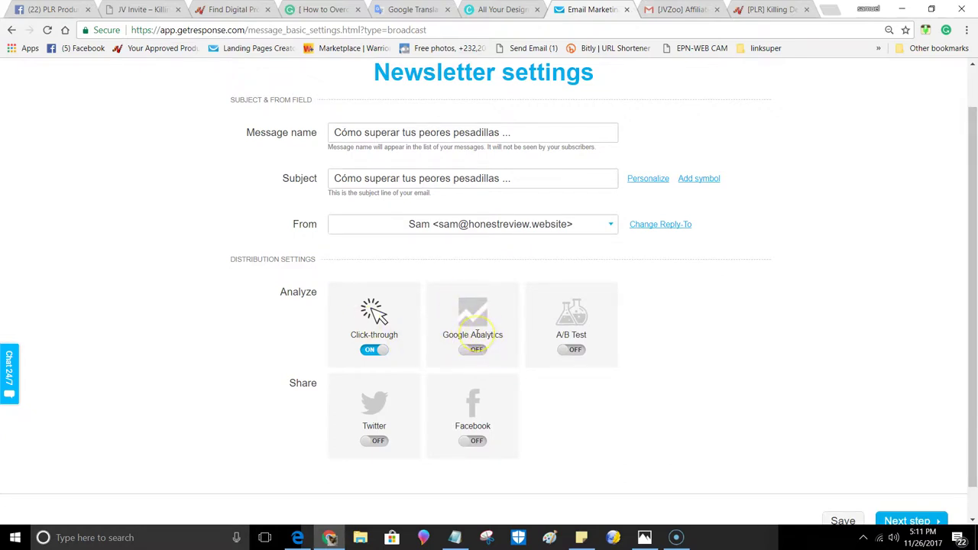
pyautogui.scroll(1, 466, 332)
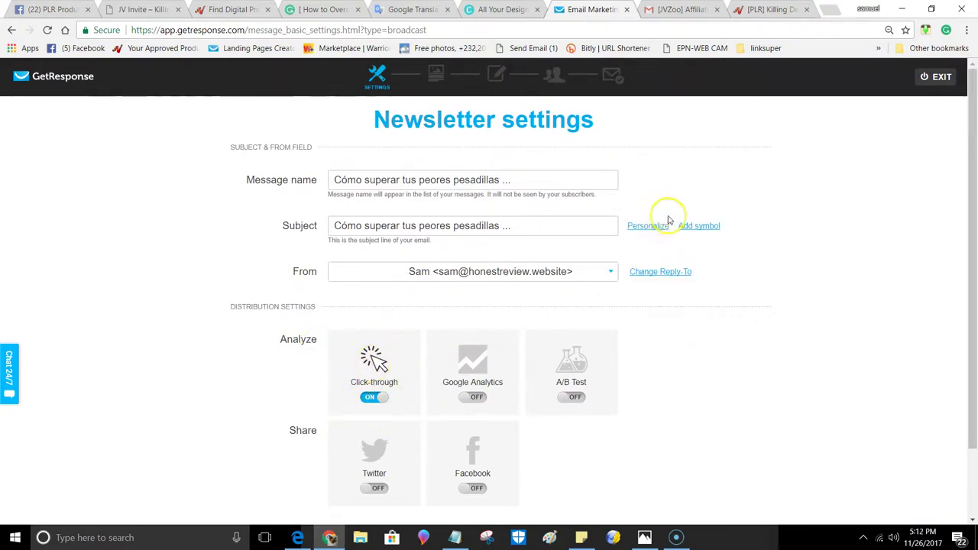
pyautogui.scroll(-2, 753, 295)
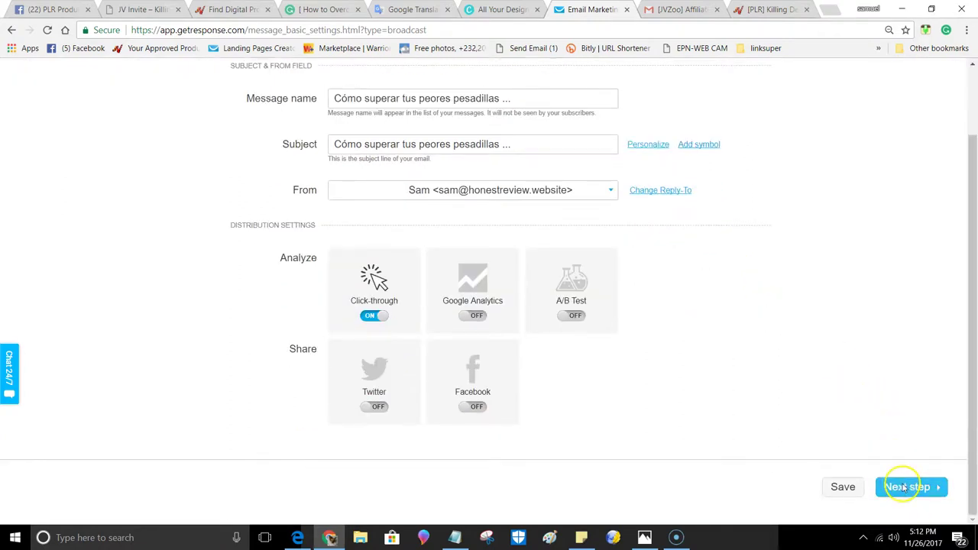
pyautogui.click(904, 486)
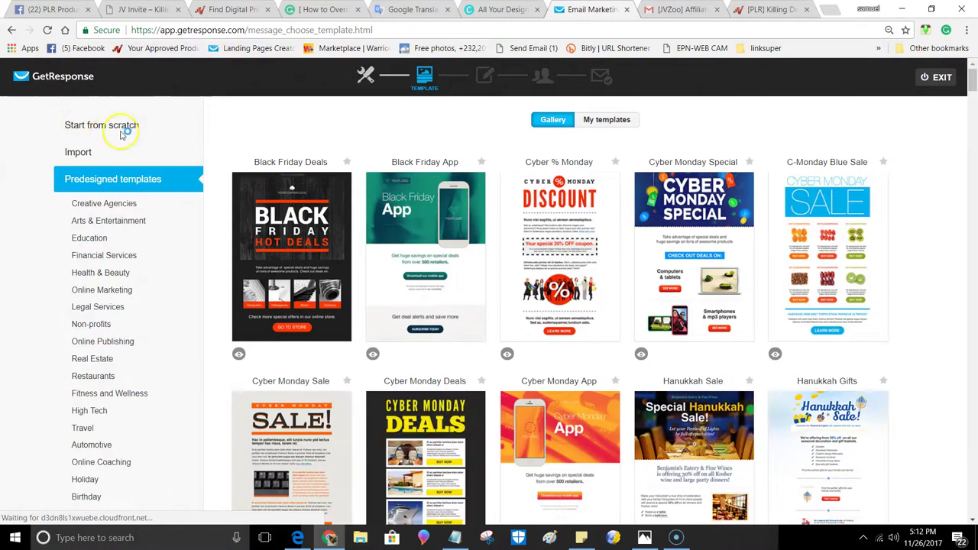
# - Start the email from the blank 1 column-3 template and select its lorem ipsum text block
pyautogui.click(102, 125)
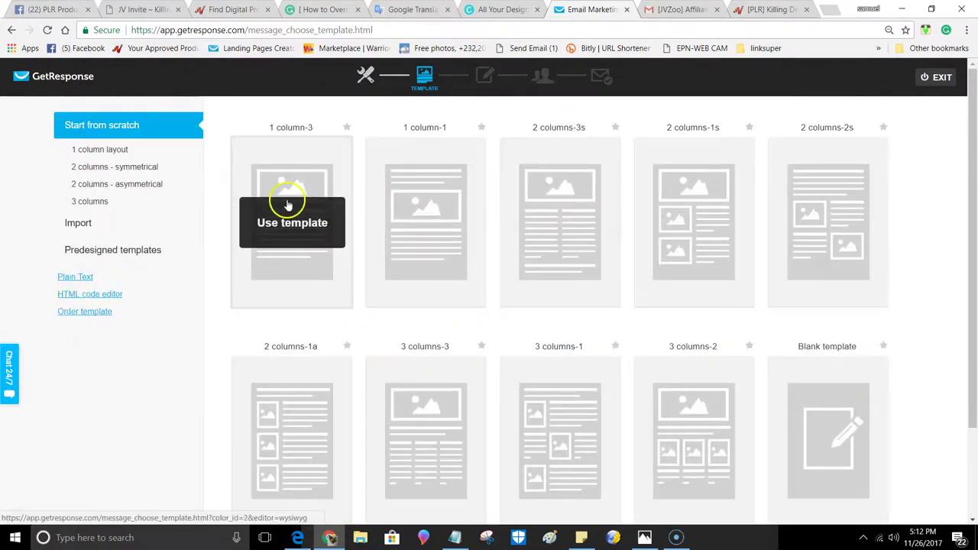
pyautogui.click(292, 222)
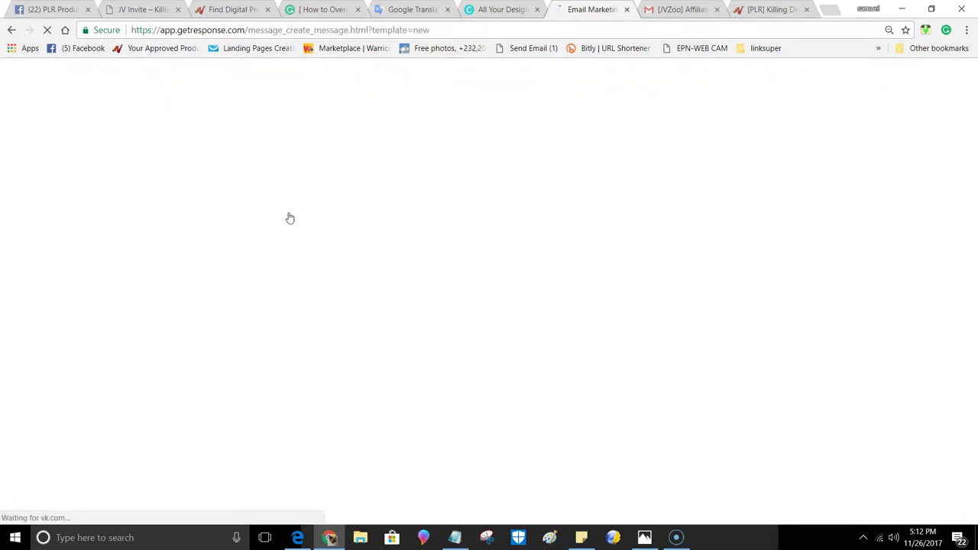
pyautogui.click(520, 258)
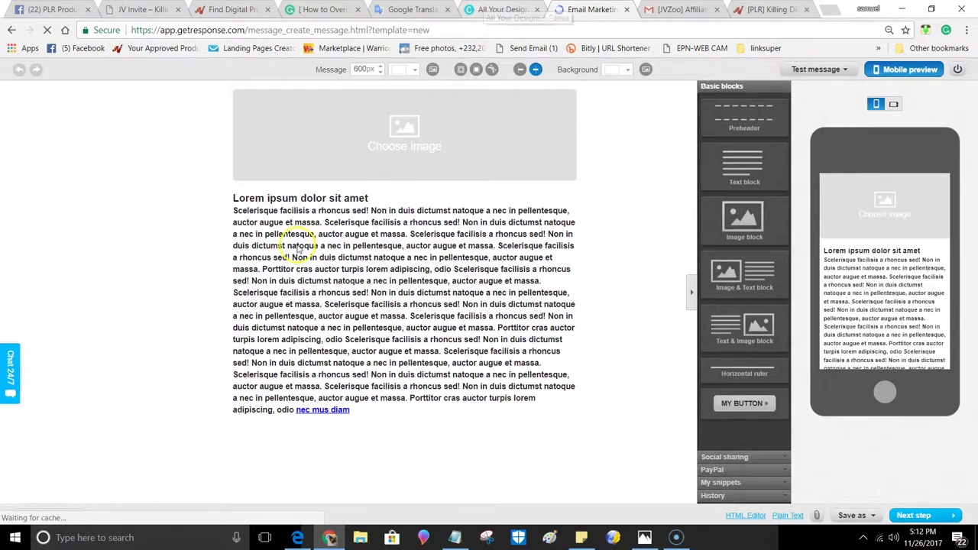
pyautogui.click(258, 281)
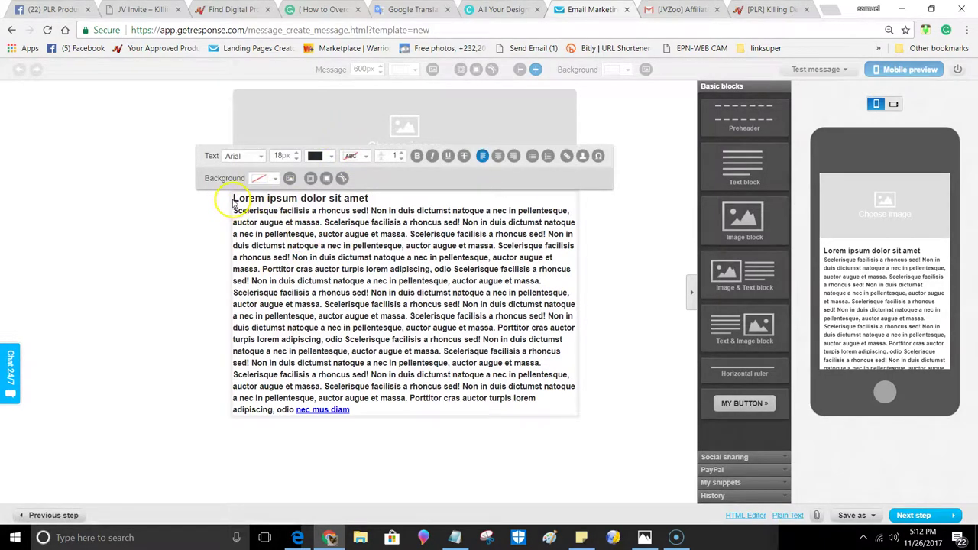
# - Replace the template's lorem ipsum body text with the pasted Spanish title
pyautogui.moveTo(243, 200); pyautogui.dragTo(370, 426)
pyautogui.rightClick(336, 347)
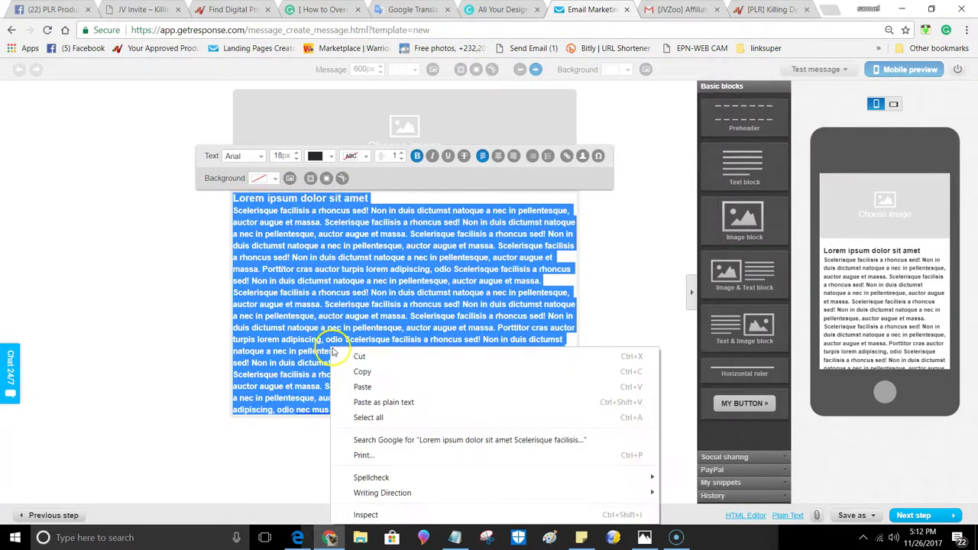
pyautogui.click(367, 383)
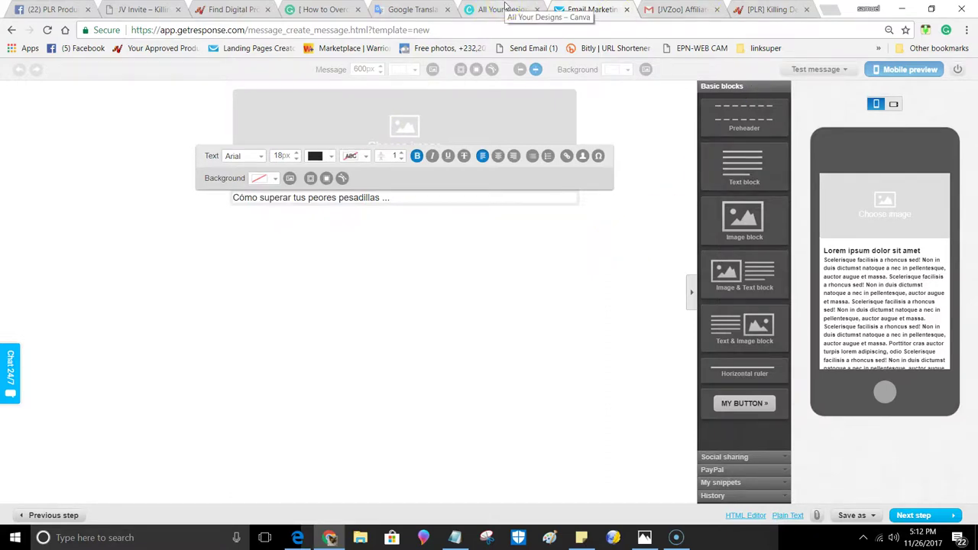
# - On the Killing Depression JV page, try saving the bundle image, cancel, and show the 'Introducing... Killing Depression PLR' box
pyautogui.click(138, 9)
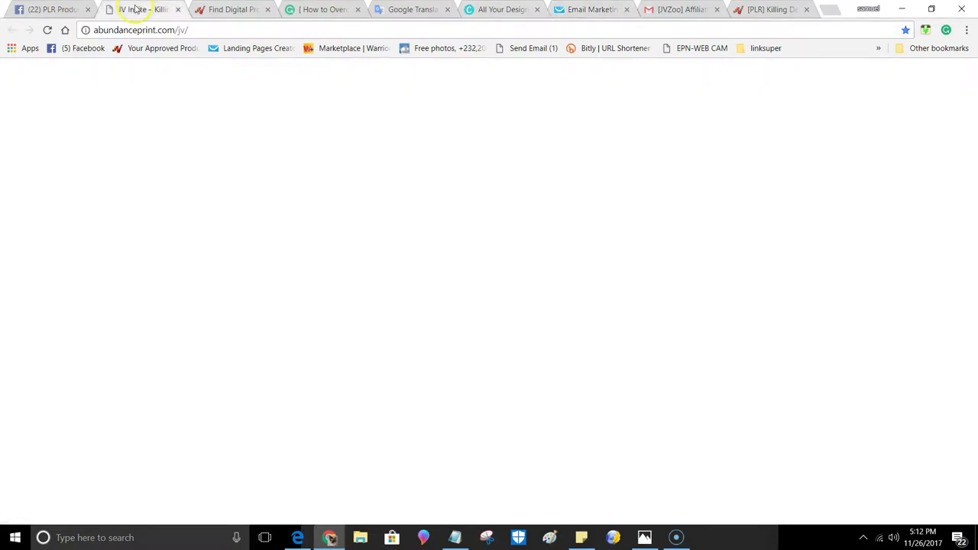
pyautogui.scroll(15, 517, 223)
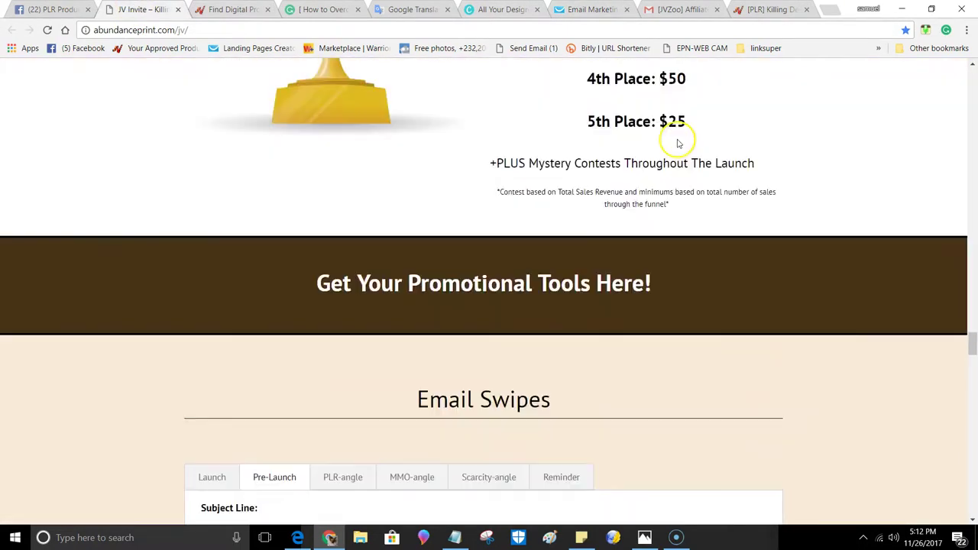
pyautogui.scroll(20, 670, 146)
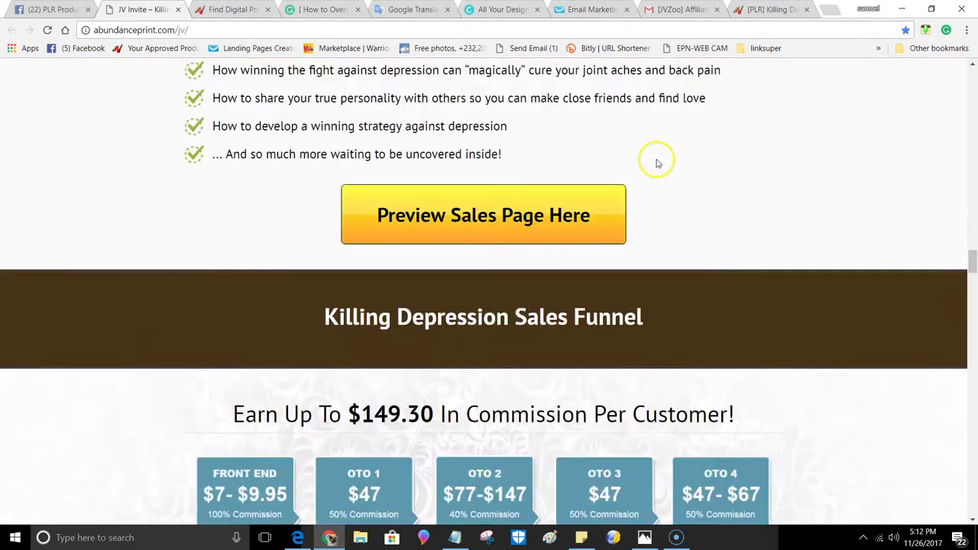
pyautogui.scroll(-3, 650, 187)
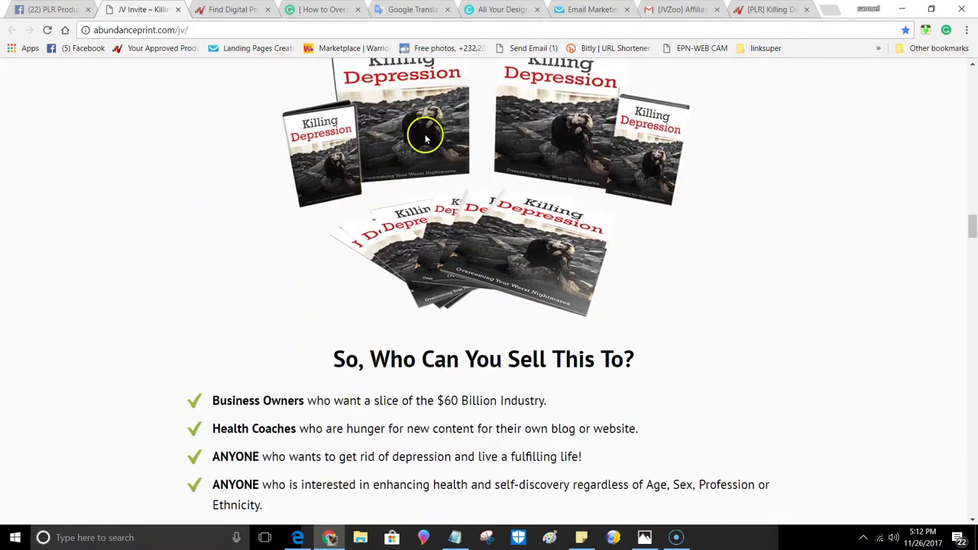
pyautogui.rightClick(438, 135)
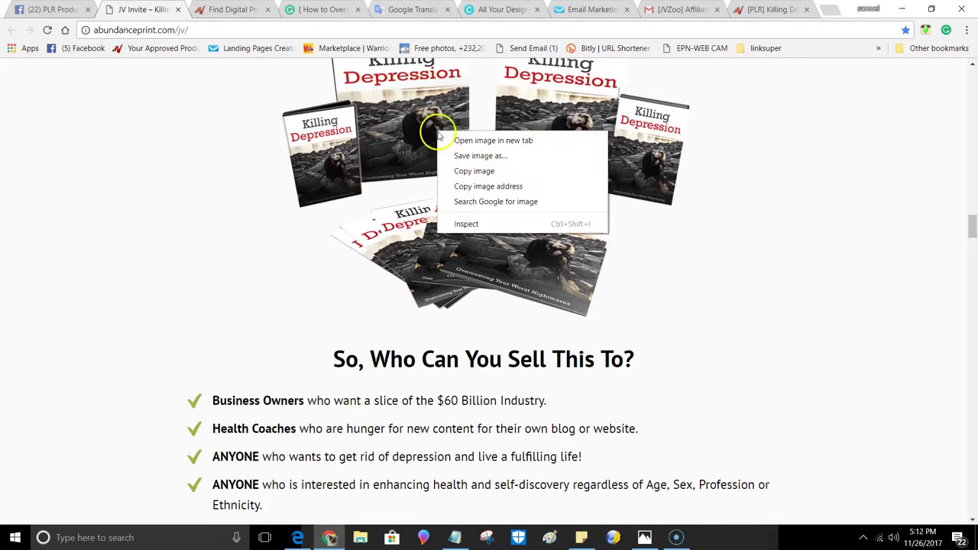
pyautogui.click(476, 157)
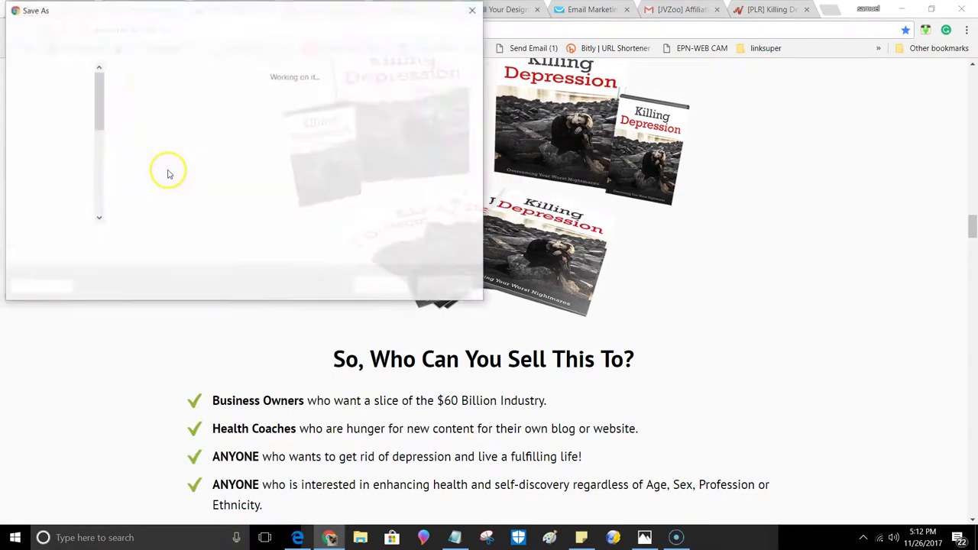
pyautogui.click(473, 10)
pyautogui.scroll(2, 463, 175)
pyautogui.scroll(-2, 443, 212)
pyautogui.scroll(10, 443, 213)
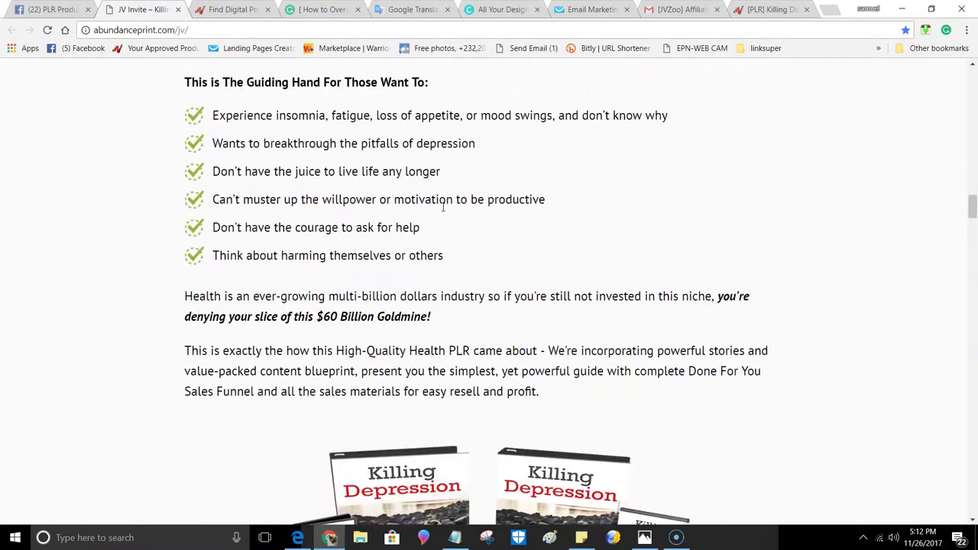
pyautogui.scroll(2, 426, 142)
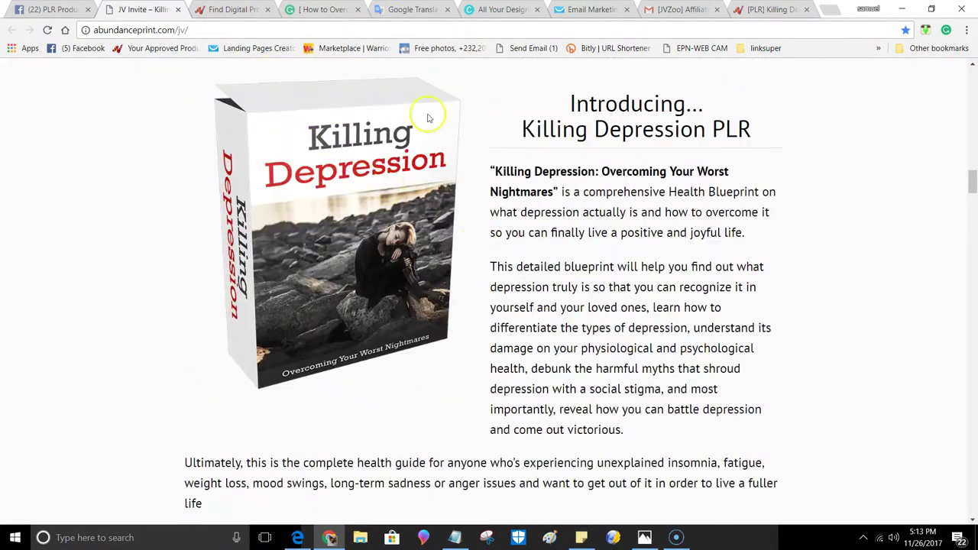
# - Replace VoiceNote II's old note with the dictated phrase 'Depression sad girl I don't know'
pyautogui.click(488, 8)
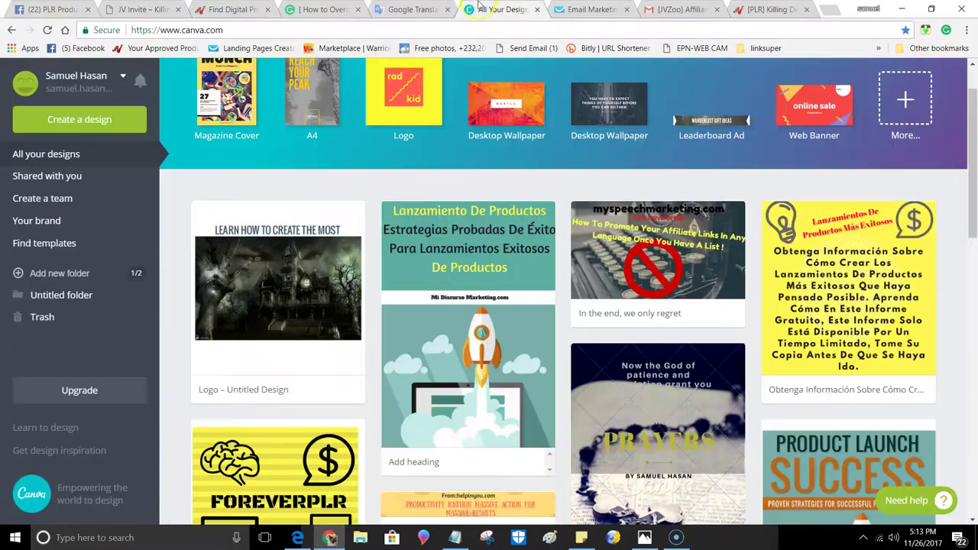
pyautogui.scroll(1, 306, 191)
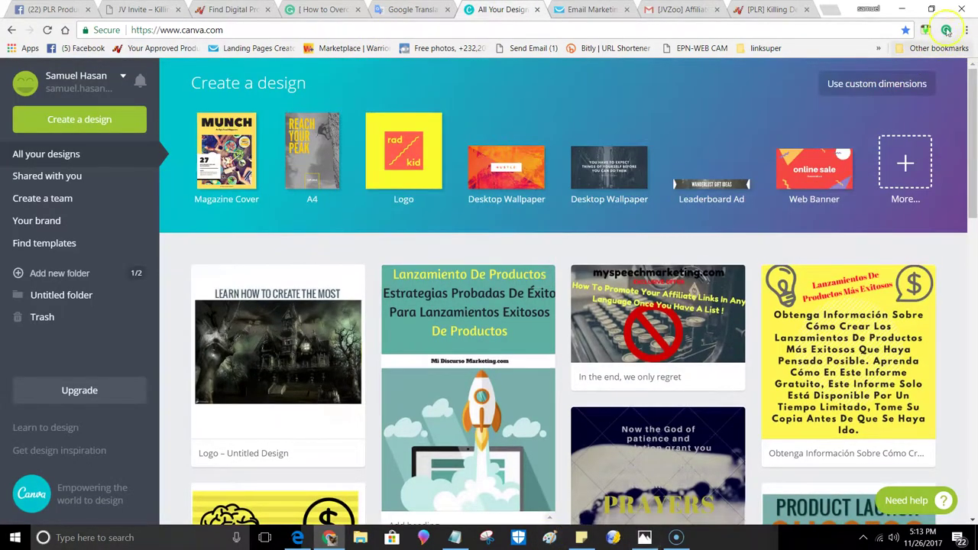
pyautogui.click(924, 30)
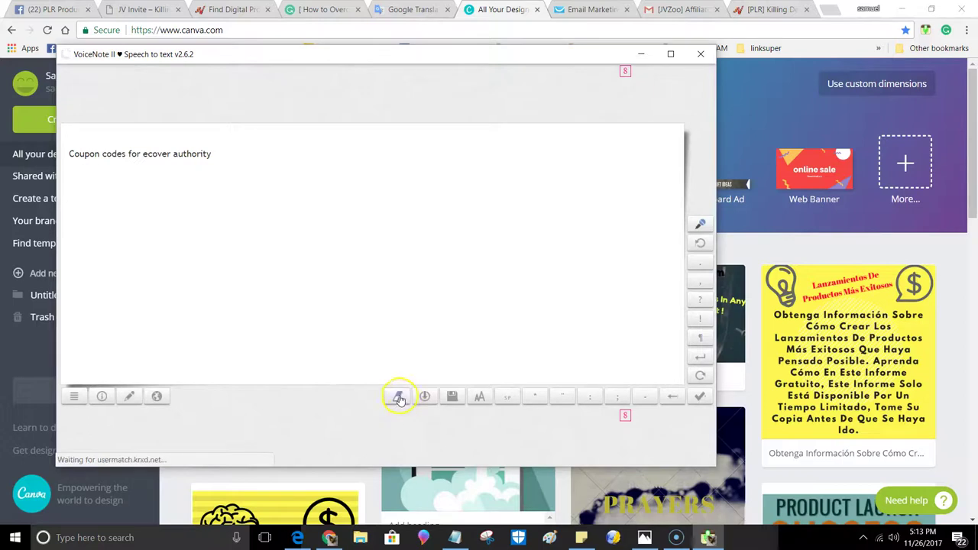
pyautogui.click(399, 398)
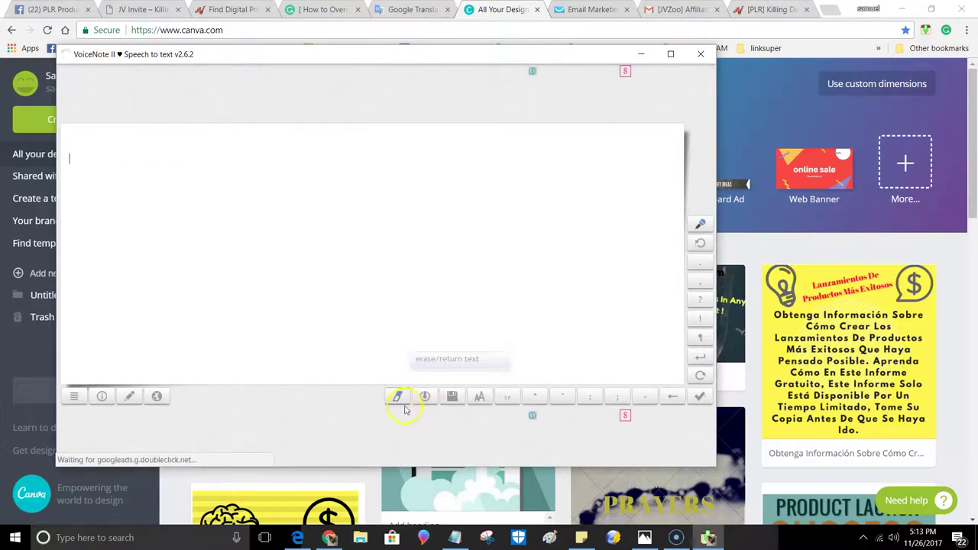
pyautogui.click(697, 224)
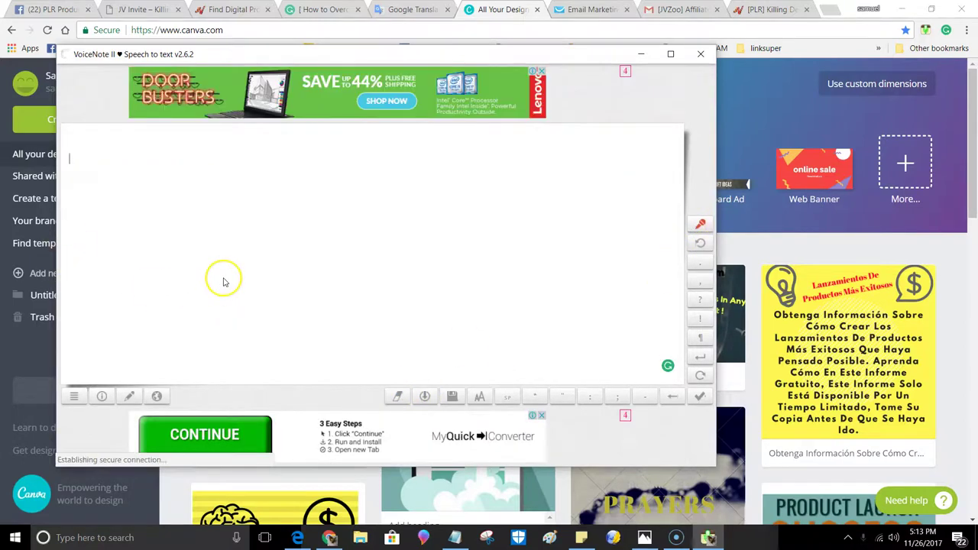
pyautogui.click(224, 277)
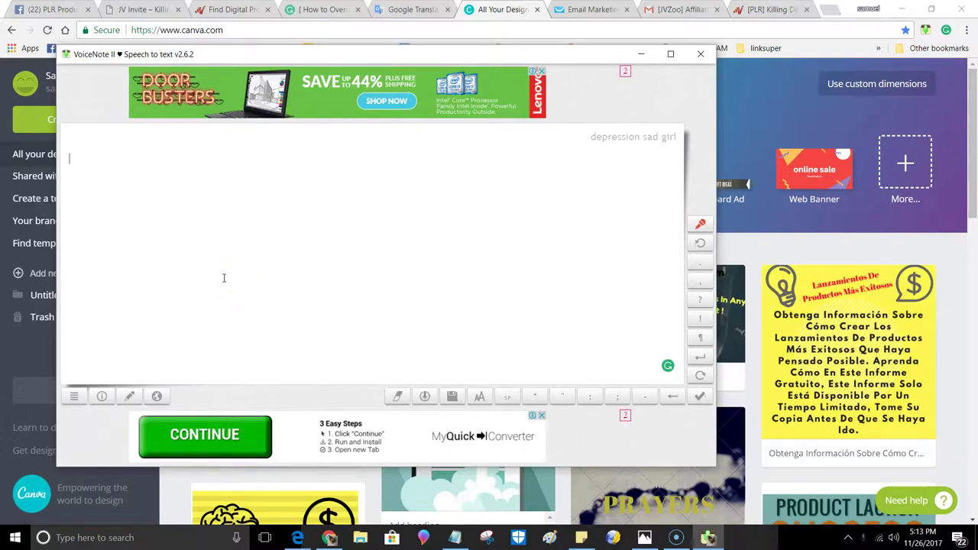
pyautogui.click(85, 190)
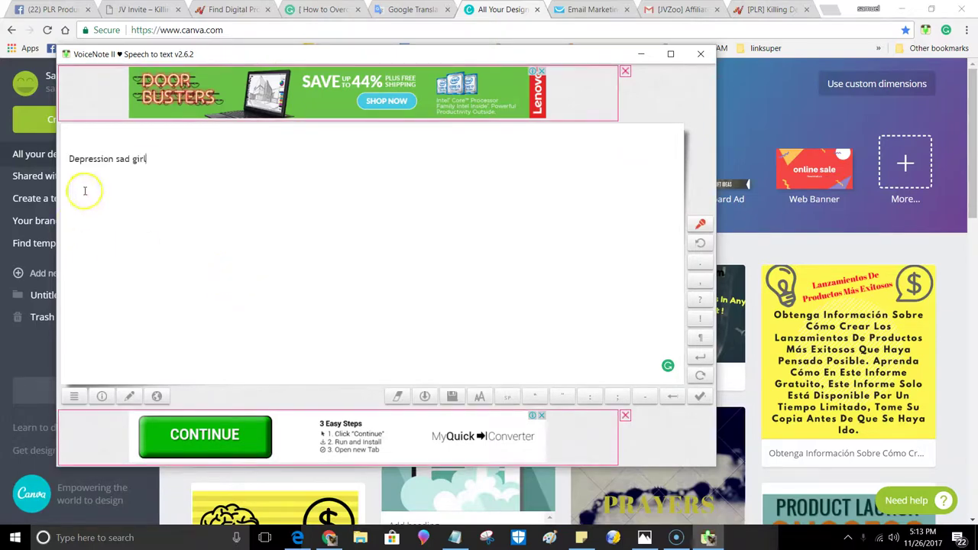
pyautogui.doubleClick(122, 159)
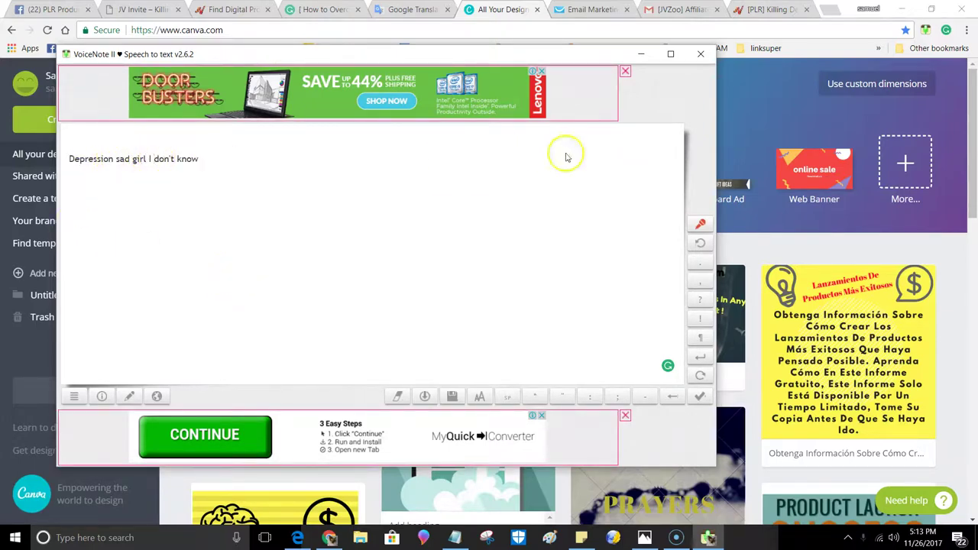
pyautogui.click(701, 223)
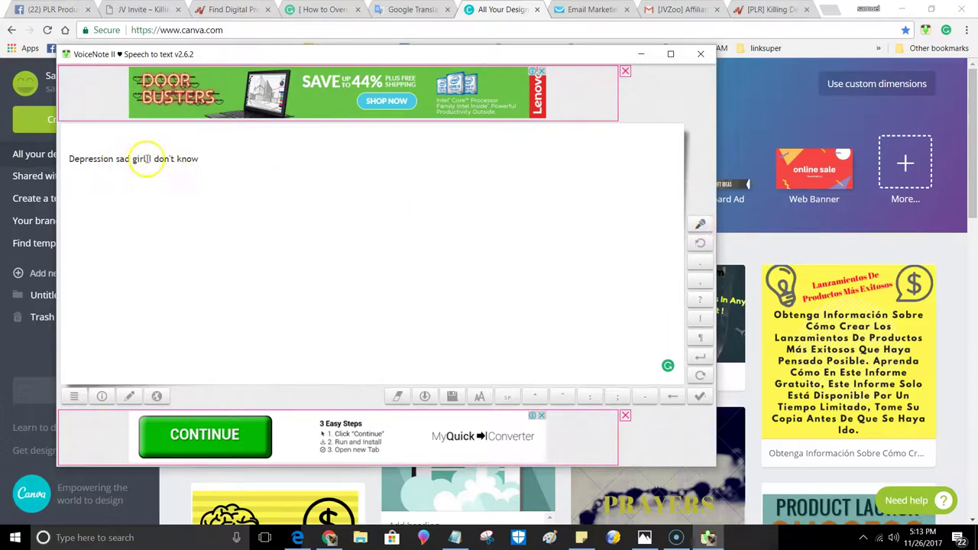
# - Copy the words 'sad girl' from the note and minimize VoiceNote II
pyautogui.moveTo(146, 159); pyautogui.dragTo(116, 159)
pyautogui.rightClick(118, 159)
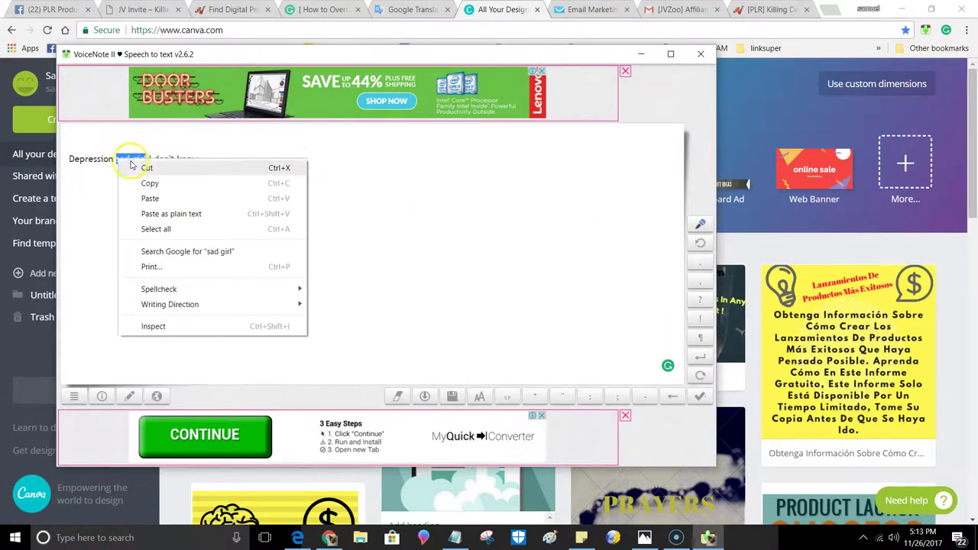
pyautogui.click(150, 185)
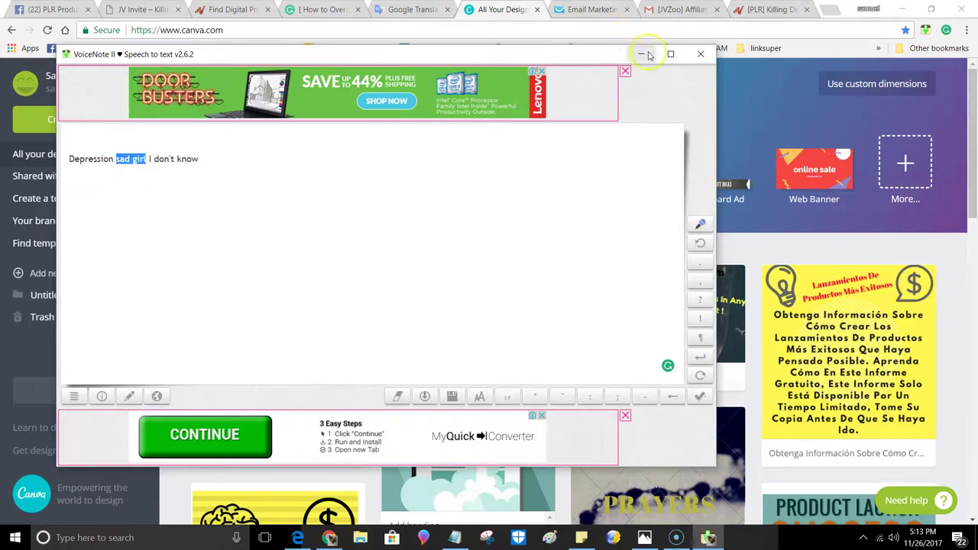
pyautogui.click(642, 55)
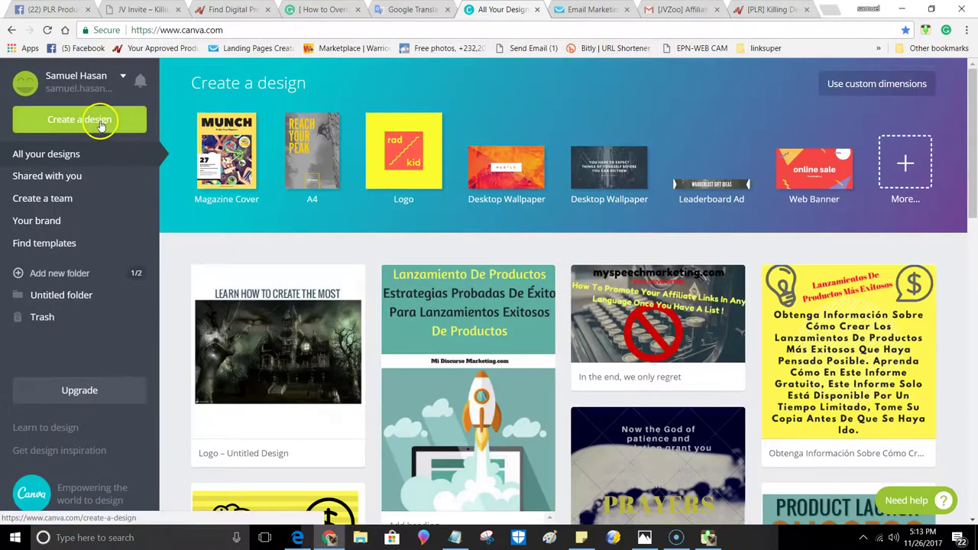
# - Create a new Logo design, search images for 'sad girl', and add the girl-on-steps photo
pyautogui.click(100, 124)
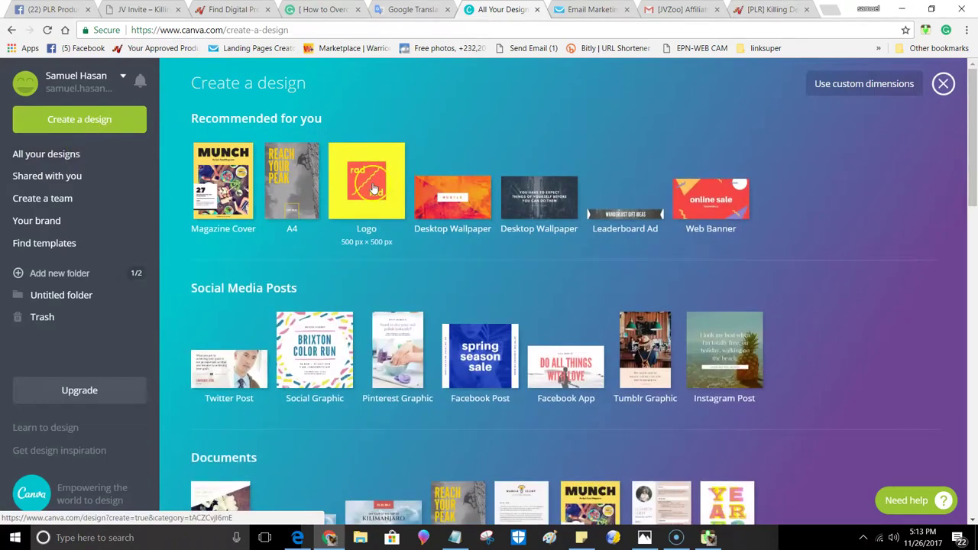
pyautogui.click(374, 187)
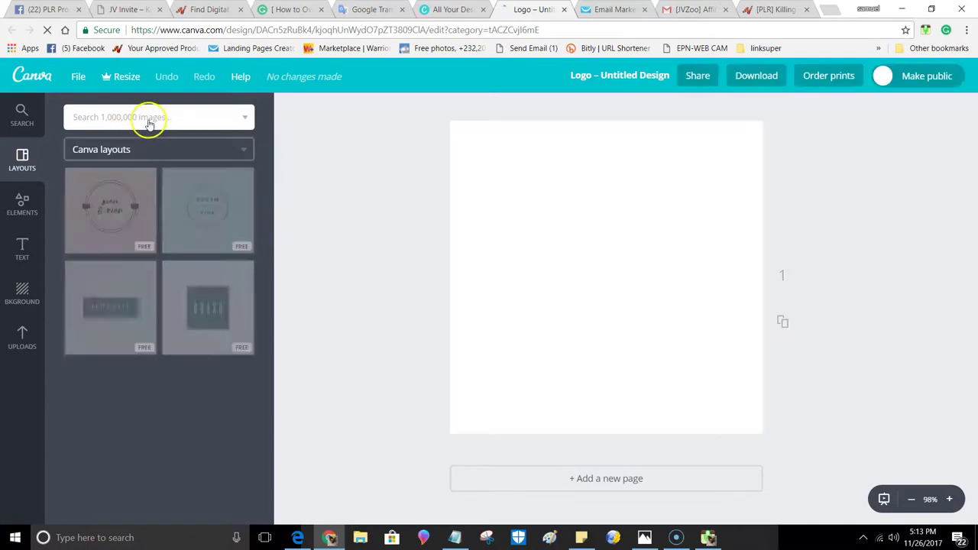
pyautogui.click(81, 118)
pyautogui.rightClick(81, 117)
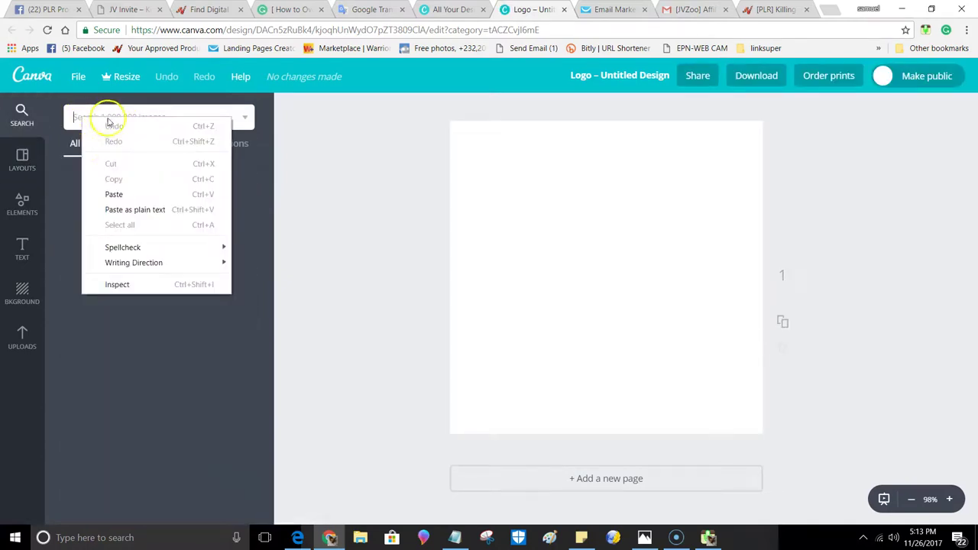
pyautogui.click(114, 194)
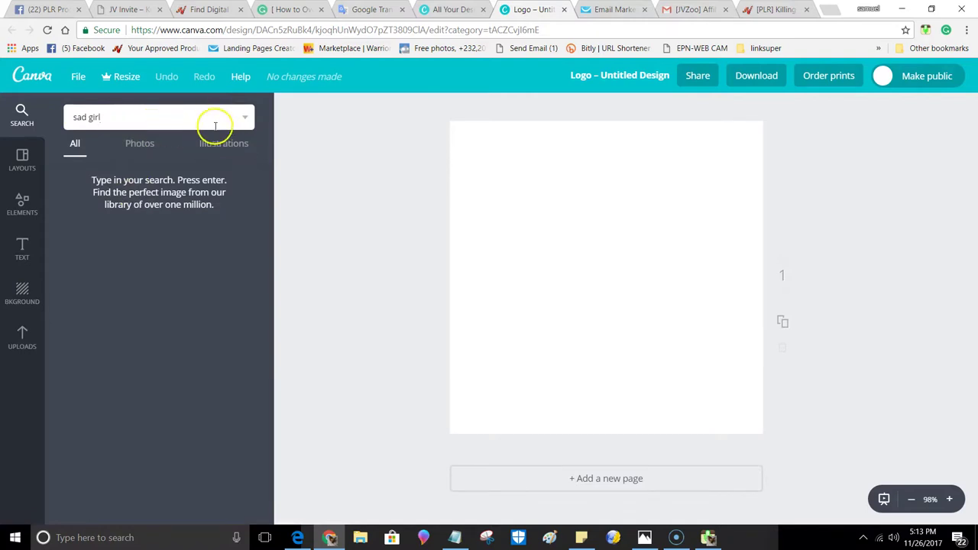
pyautogui.press('Return')
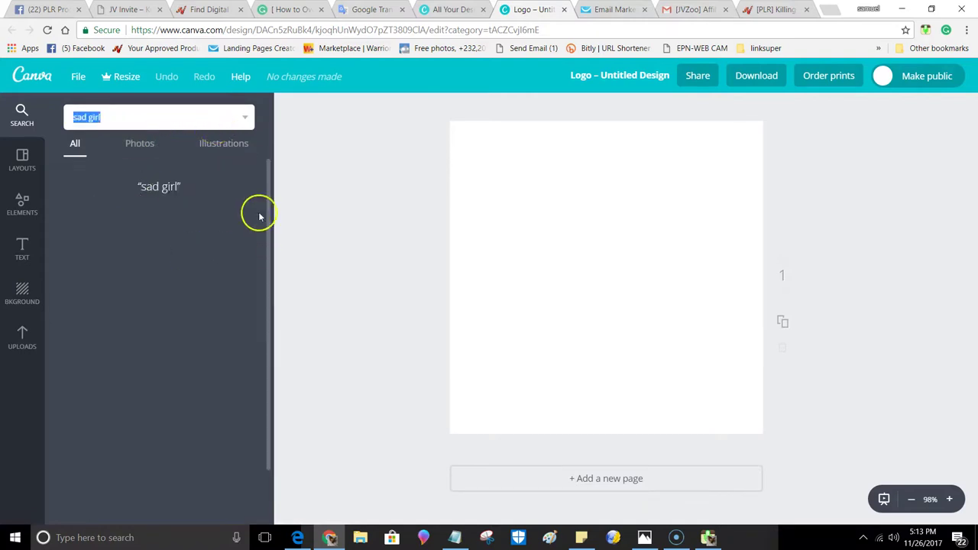
pyautogui.click(224, 220)
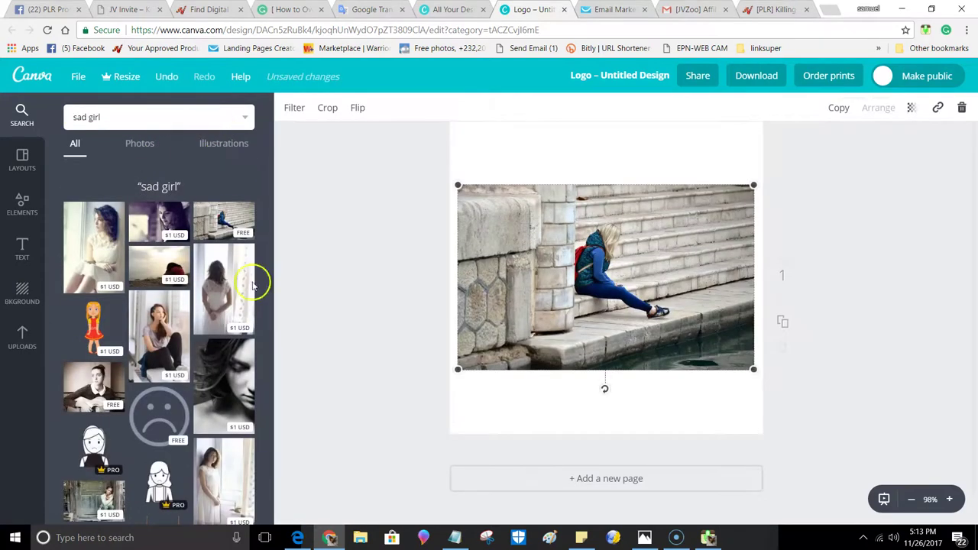
# - Browse the image results and add a sad-face graphic to the design as a trial
pyautogui.scroll(-2, 158, 317)
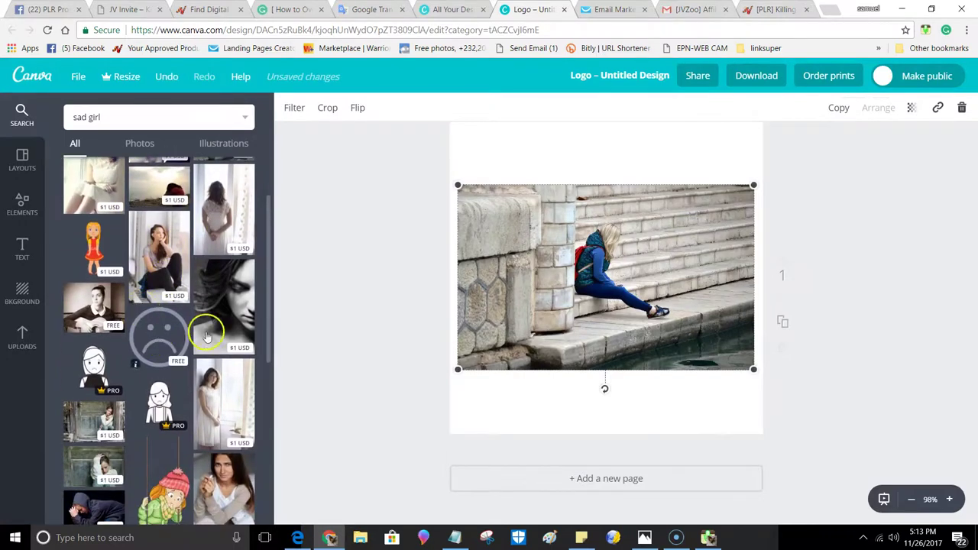
pyautogui.scroll(-3, 201, 336)
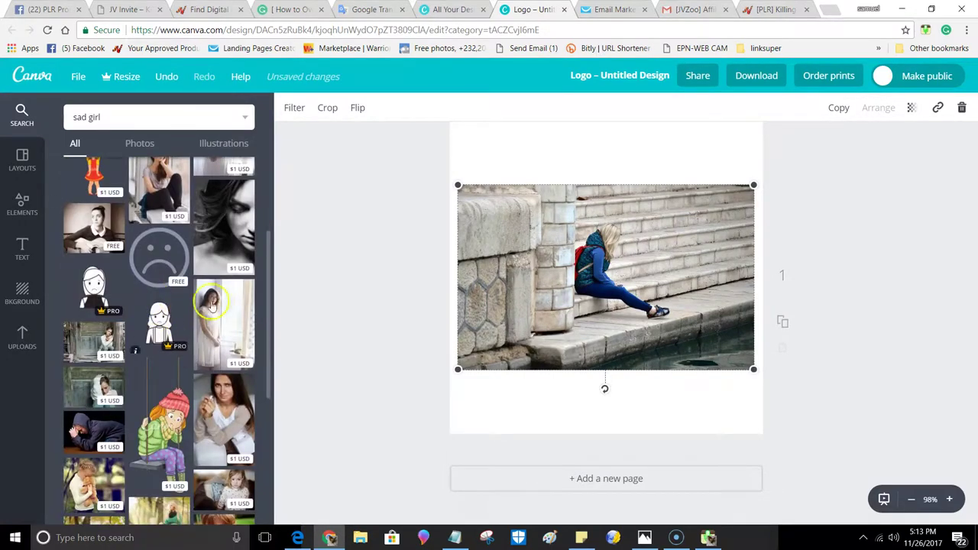
pyautogui.scroll(-6, 158, 271)
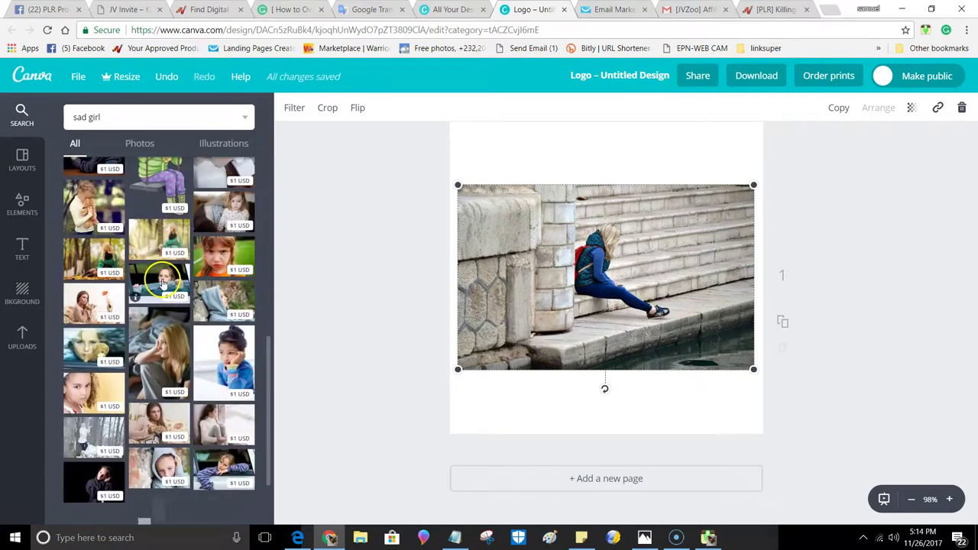
pyautogui.scroll(-5, 168, 294)
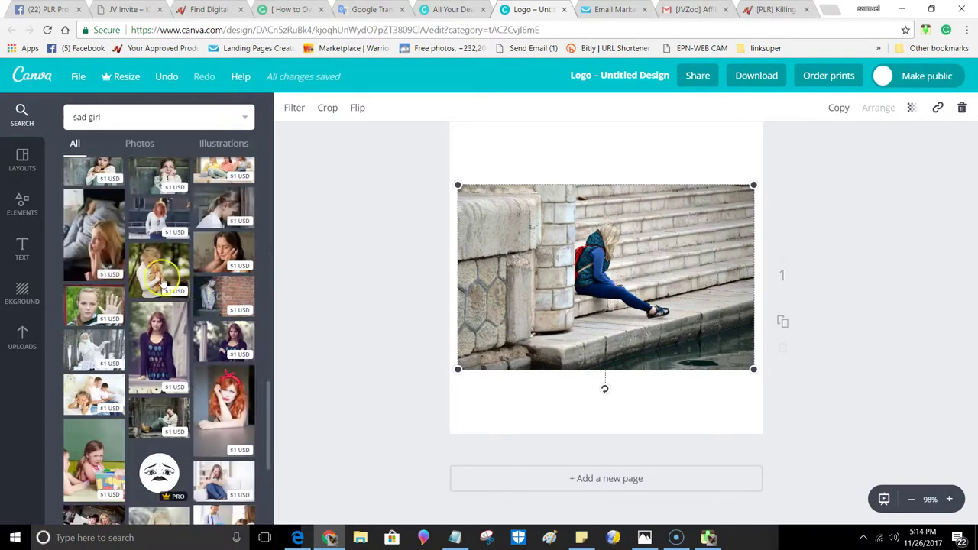
pyautogui.scroll(-6, 172, 303)
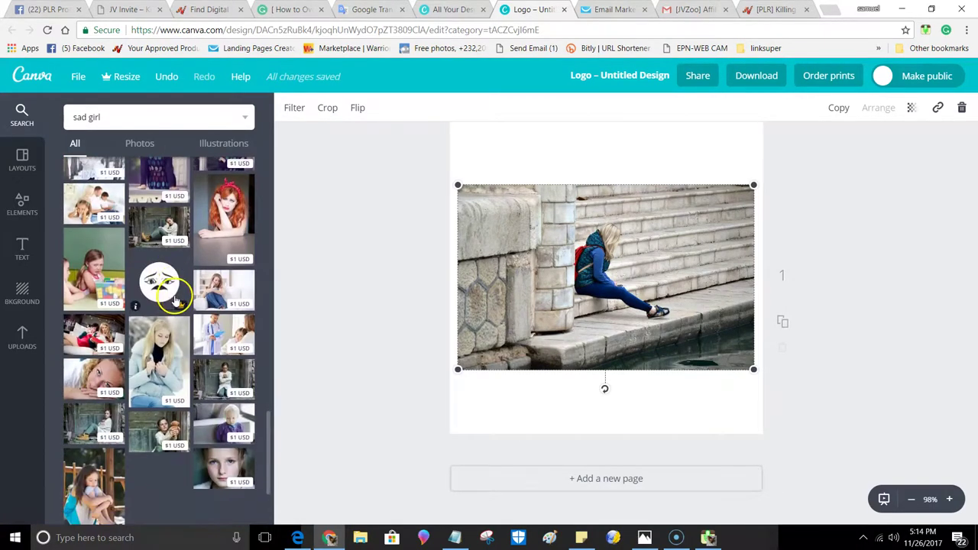
pyautogui.scroll(-2, 175, 300)
pyautogui.scroll(-8, 174, 302)
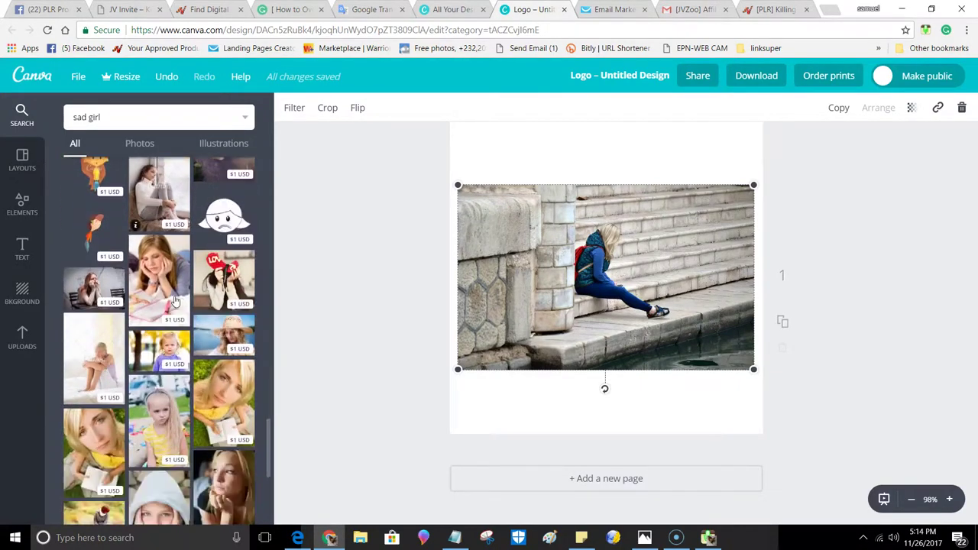
pyautogui.scroll(-3, 175, 302)
pyautogui.scroll(-5, 174, 302)
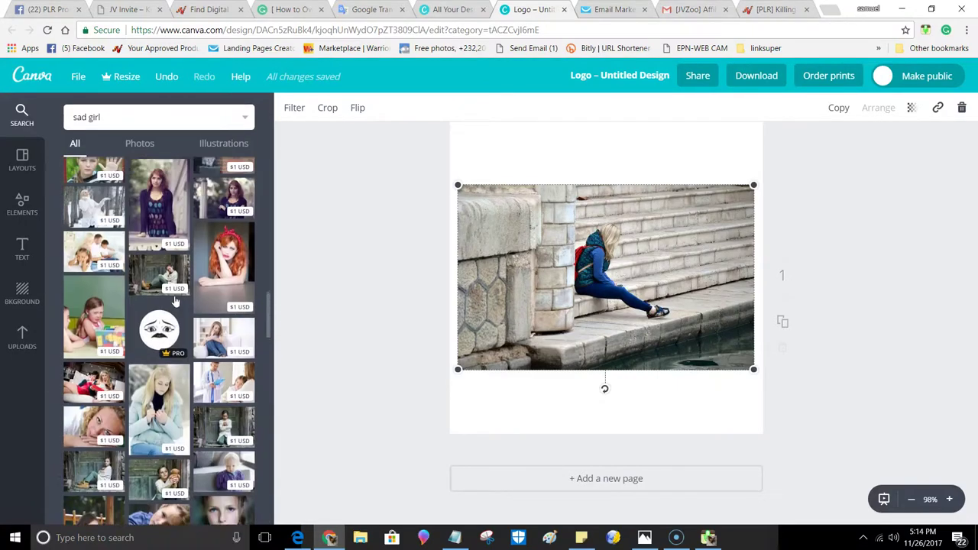
pyautogui.scroll(-3, 174, 302)
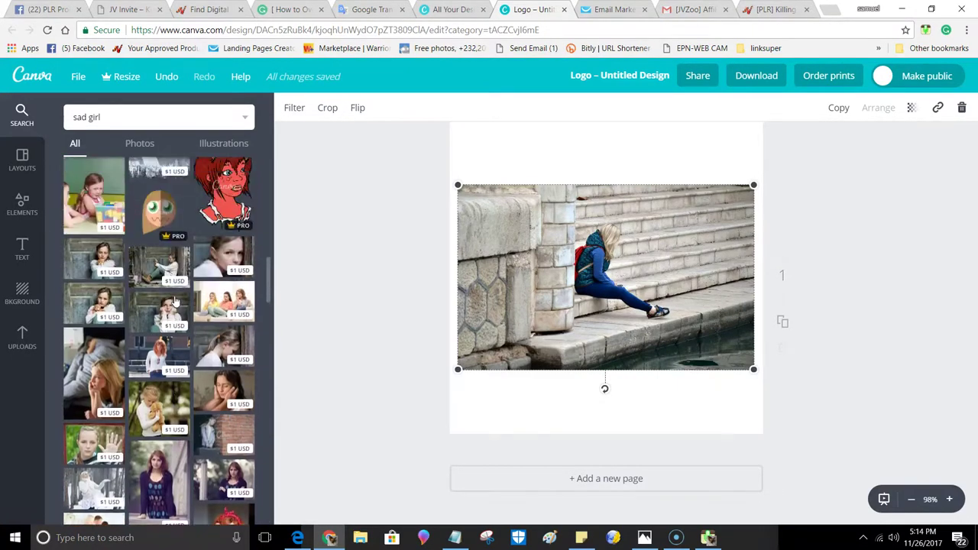
pyautogui.scroll(2, 175, 302)
pyautogui.scroll(3, 176, 298)
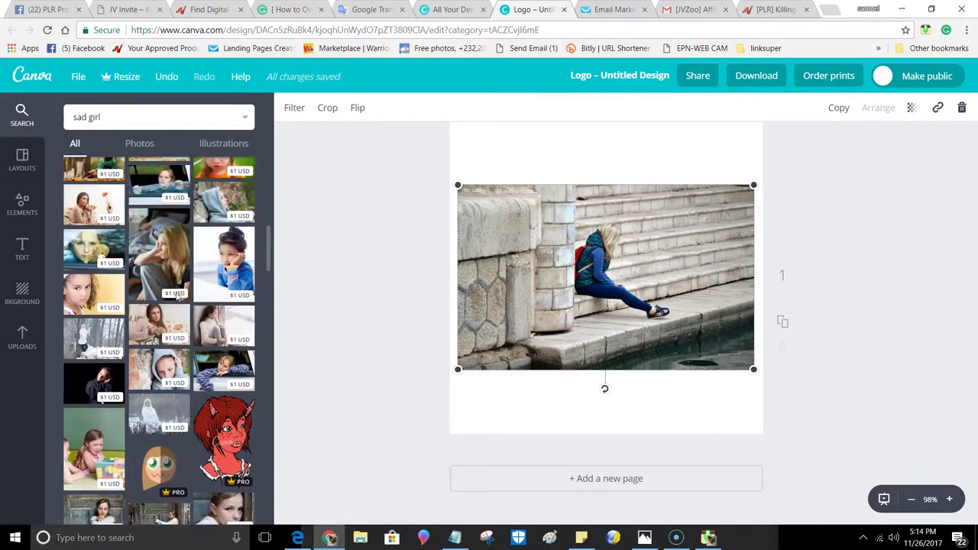
pyautogui.scroll(5, 176, 298)
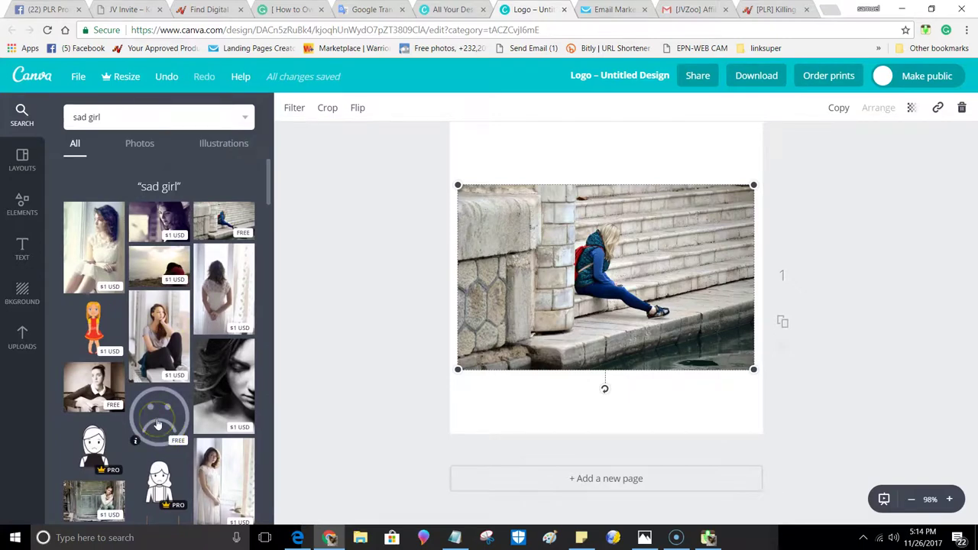
pyautogui.click(158, 416)
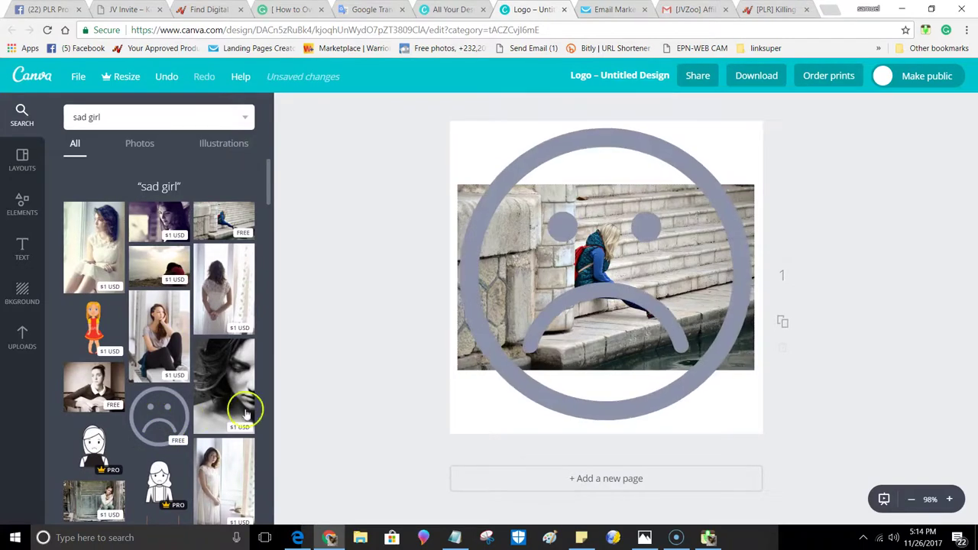
pyautogui.click(380, 346)
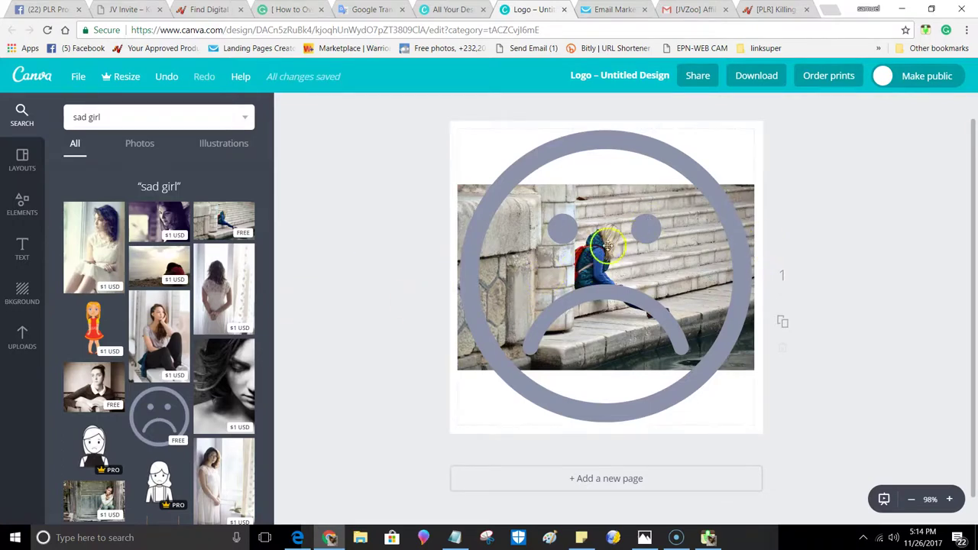
# - Delete the sad-face graphic and switch to the Grammarly newsletter draft
pyautogui.click(551, 240)
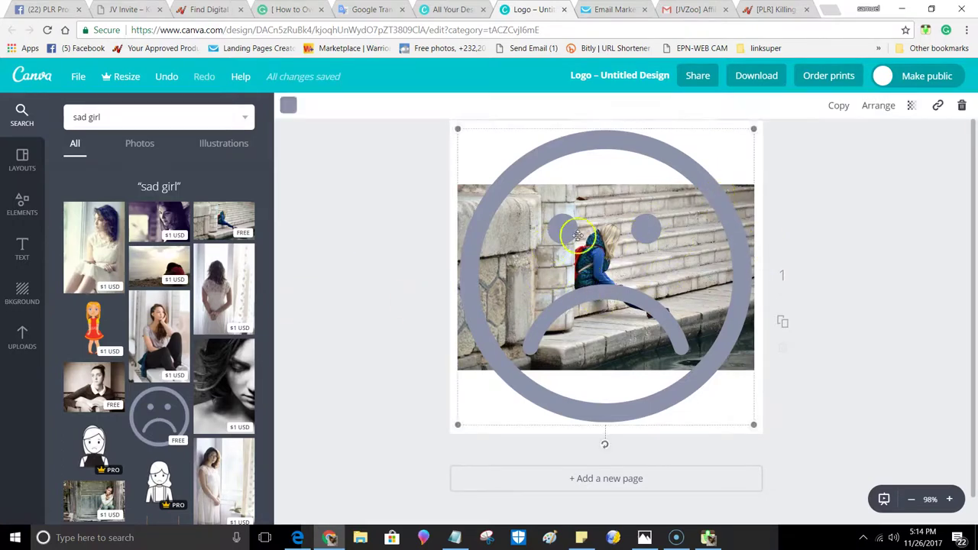
pyautogui.click(963, 109)
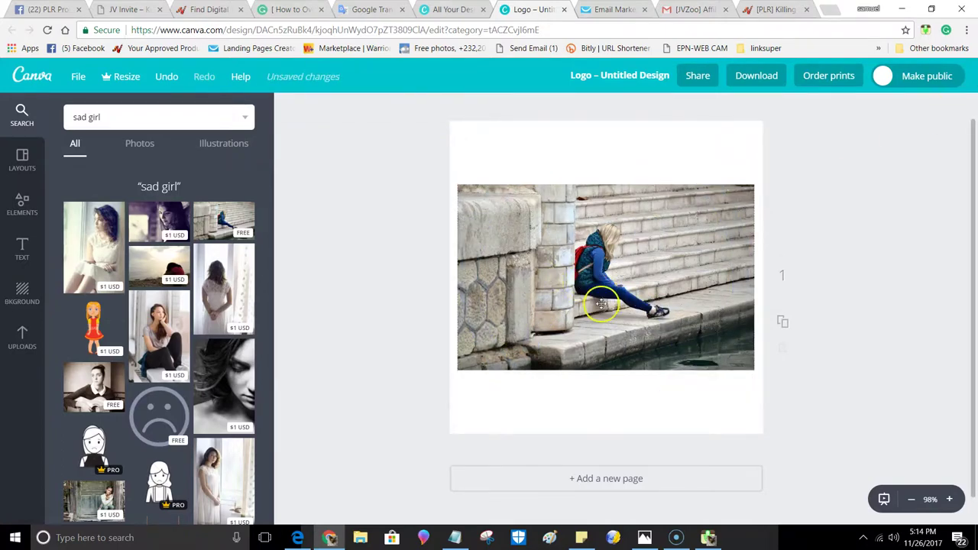
pyautogui.scroll(1, 593, 294)
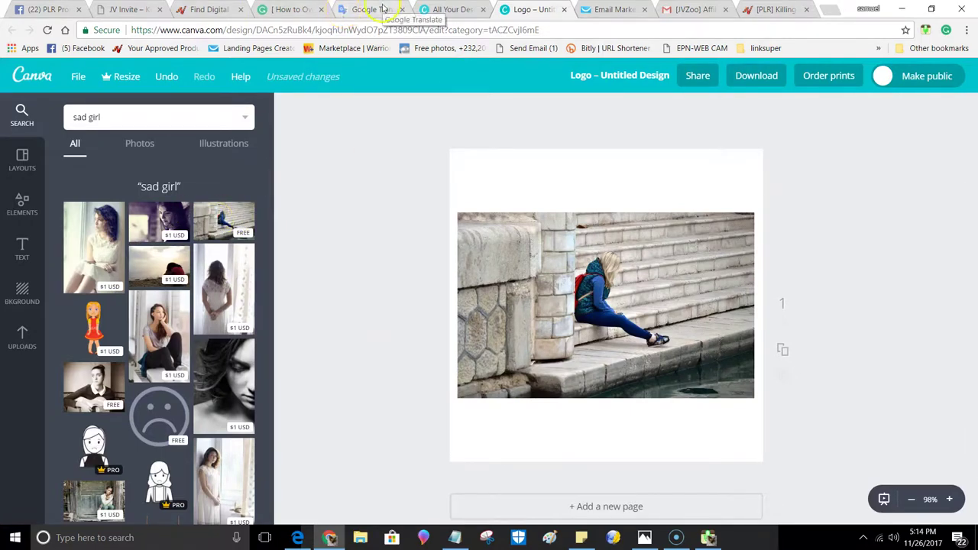
pyautogui.click(284, 10)
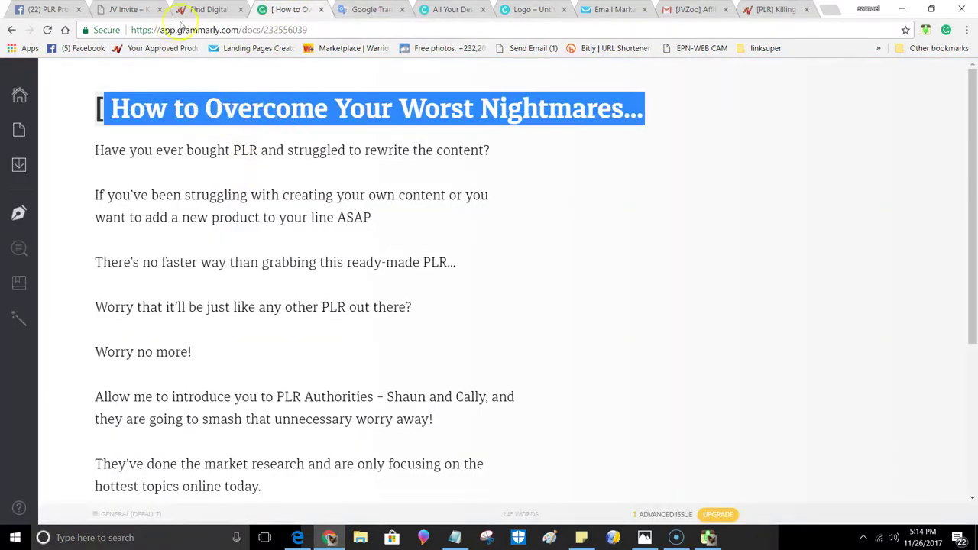
# - Check the Spanish title in Google Translate and TXTformat, then return to the Canva design
pyautogui.click(365, 7)
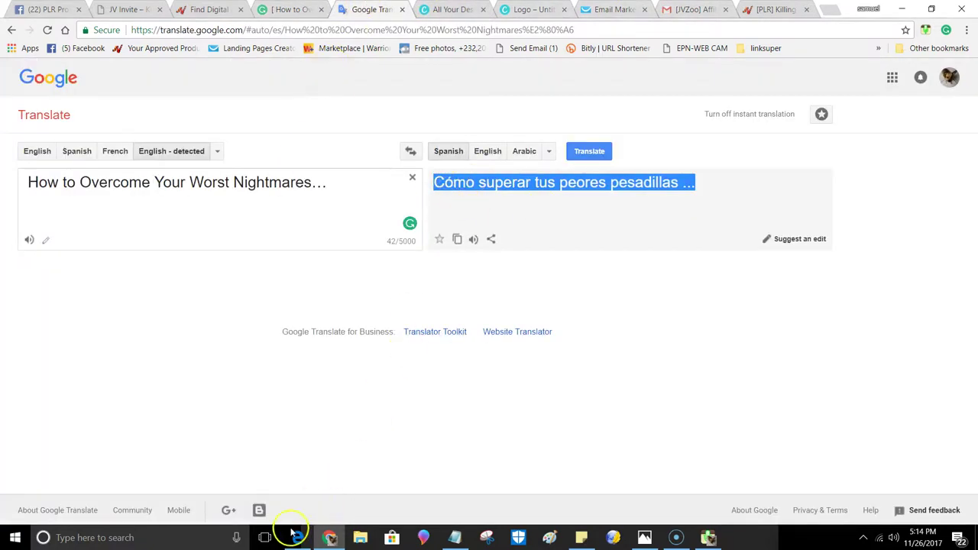
pyautogui.click(298, 537)
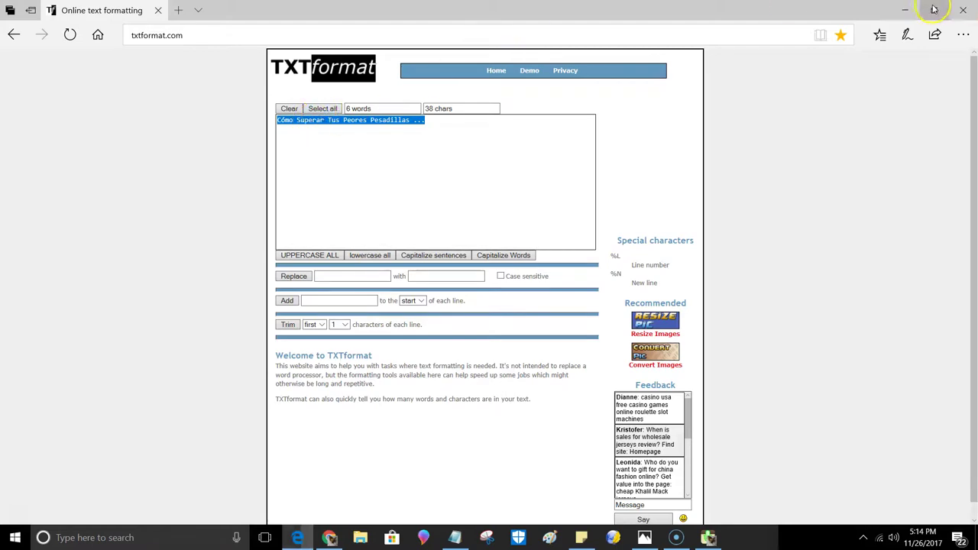
pyautogui.click(905, 10)
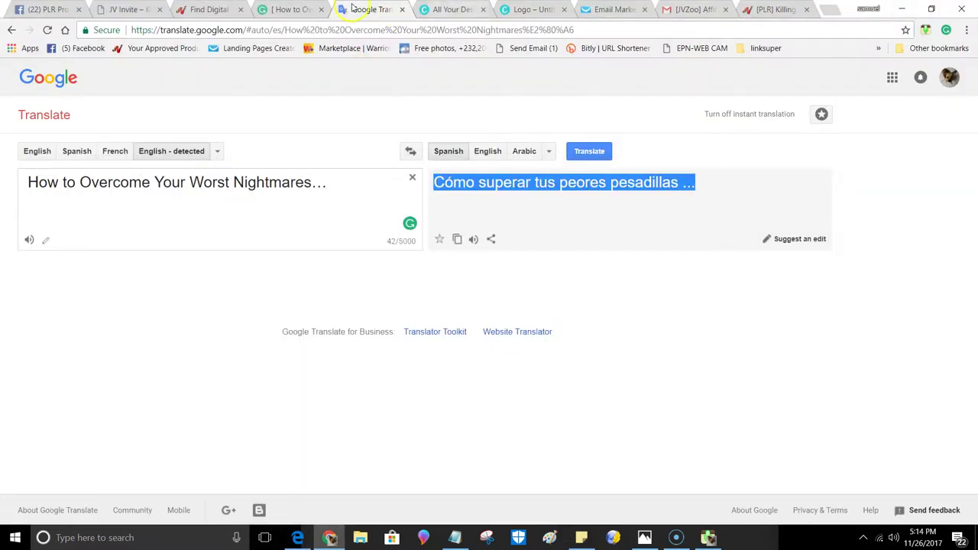
pyautogui.click(527, 9)
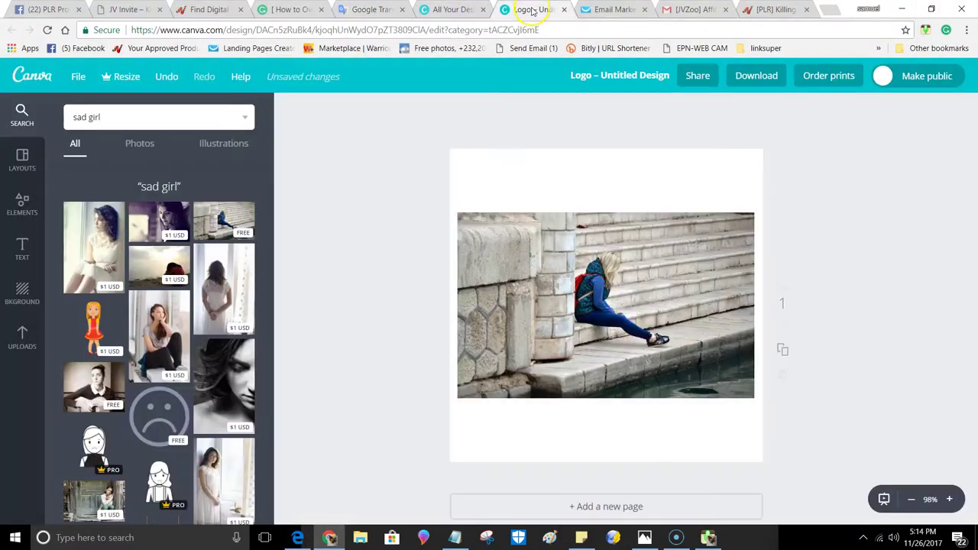
# - Add a heading above the girl-on-steps photo and paste 'sad girl' into it
pyautogui.click(23, 249)
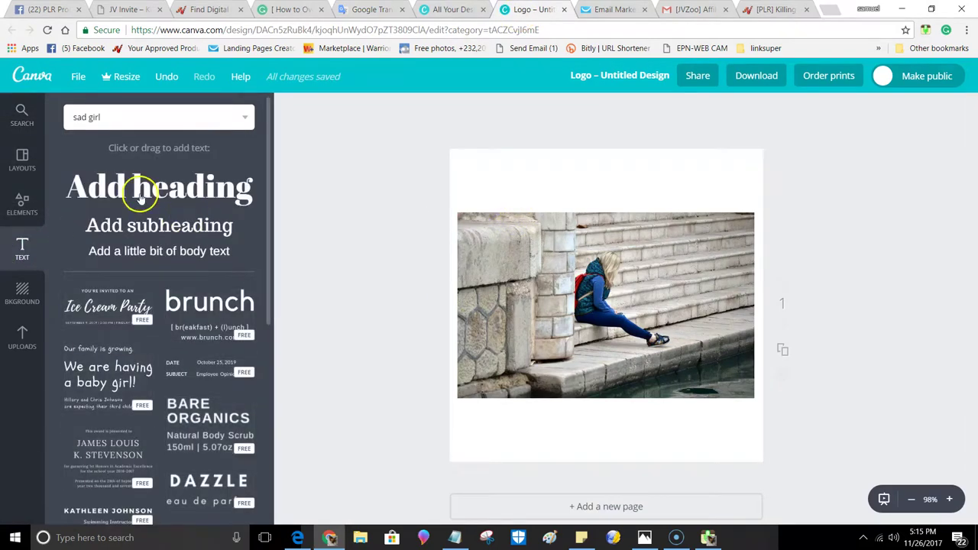
pyautogui.click(149, 195)
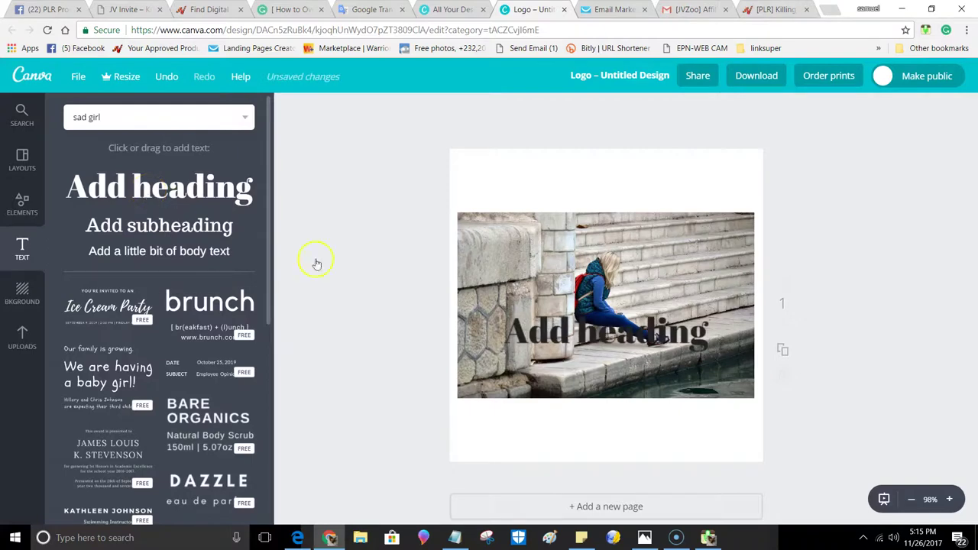
pyautogui.click(618, 333)
pyautogui.hotkey('ctrl', 'a')
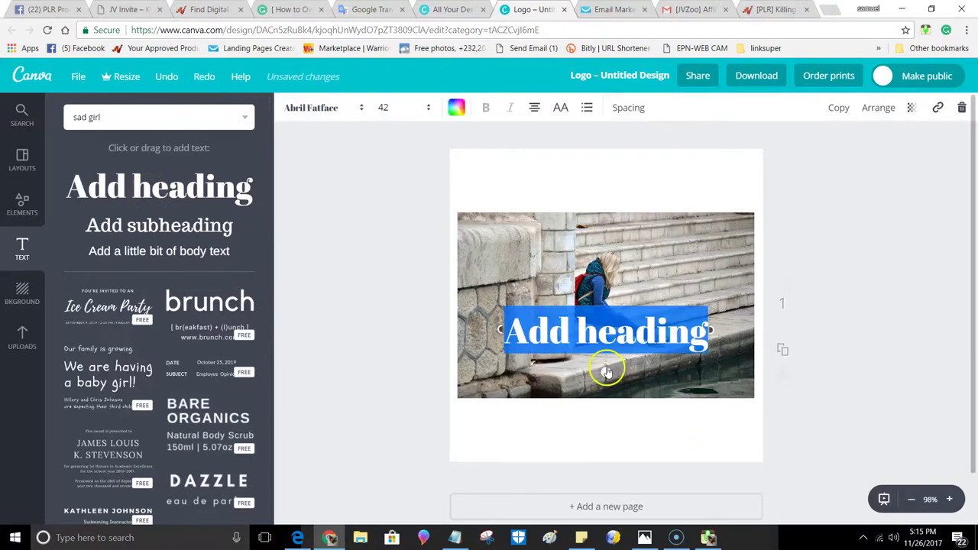
pyautogui.moveTo(605, 359); pyautogui.dragTo(600, 183)
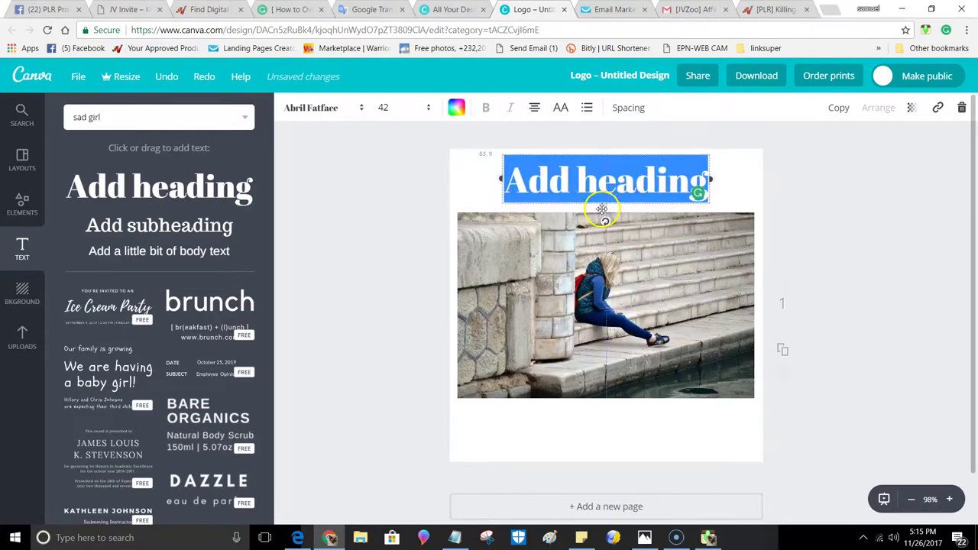
pyautogui.rightClick(599, 181)
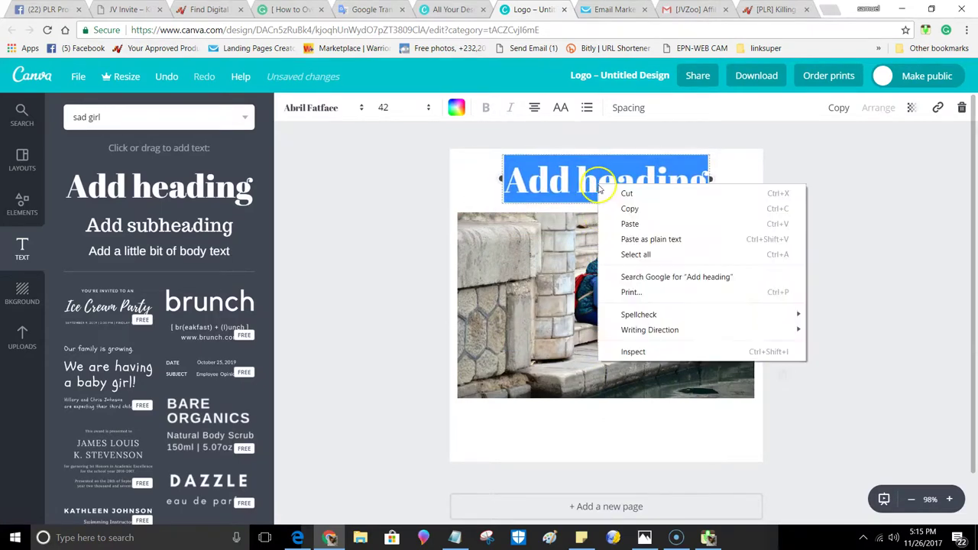
pyautogui.click(630, 221)
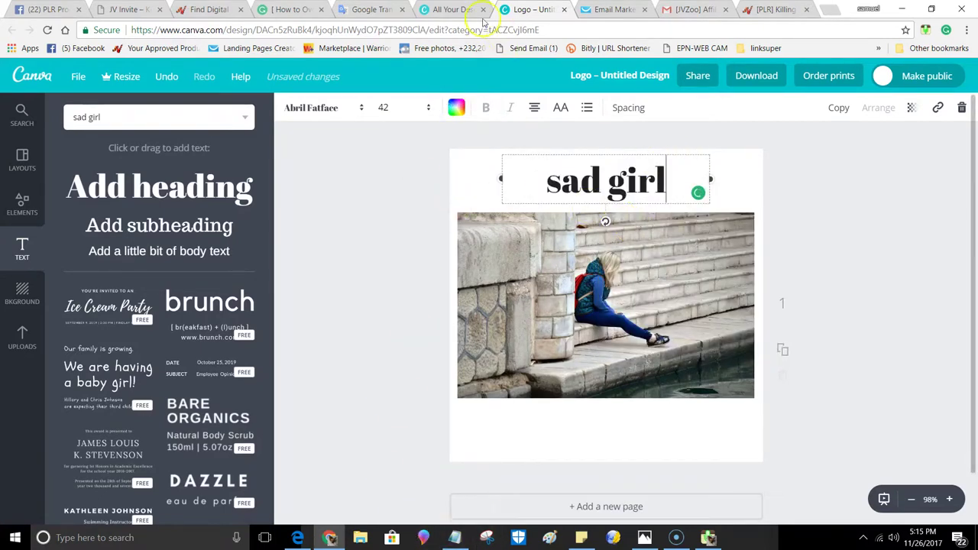
# - Cut the capitalized Spanish title from TXTformat and minimize the Edge window
pyautogui.click(367, 9)
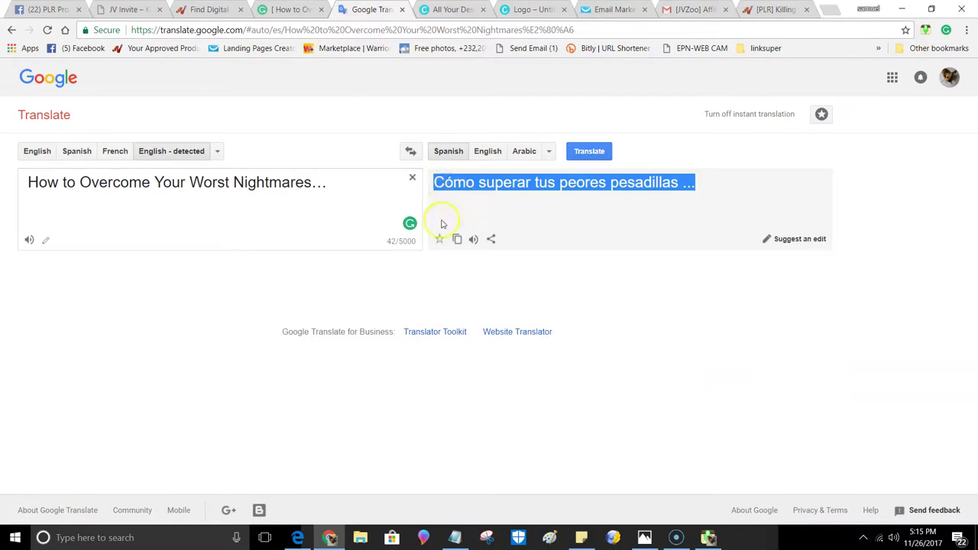
pyautogui.click(296, 535)
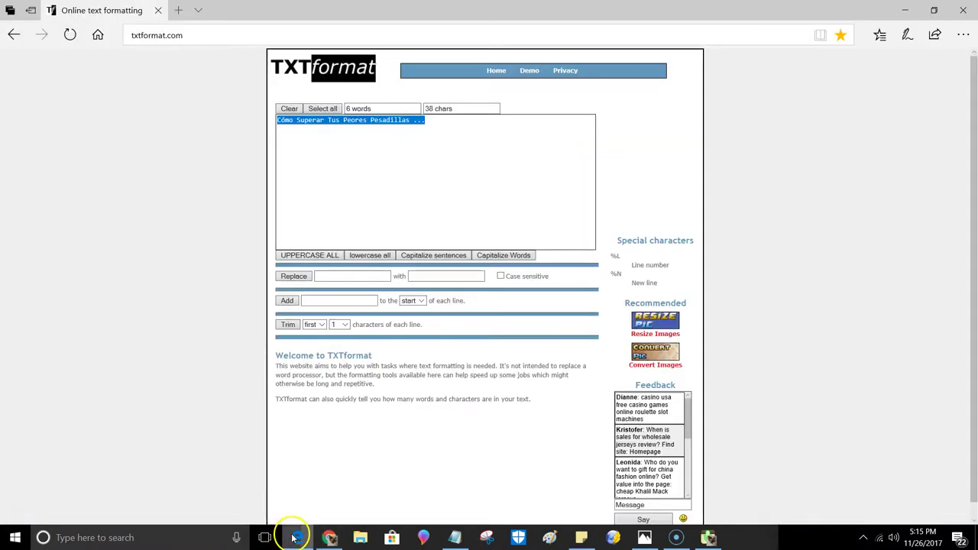
pyautogui.rightClick(298, 122)
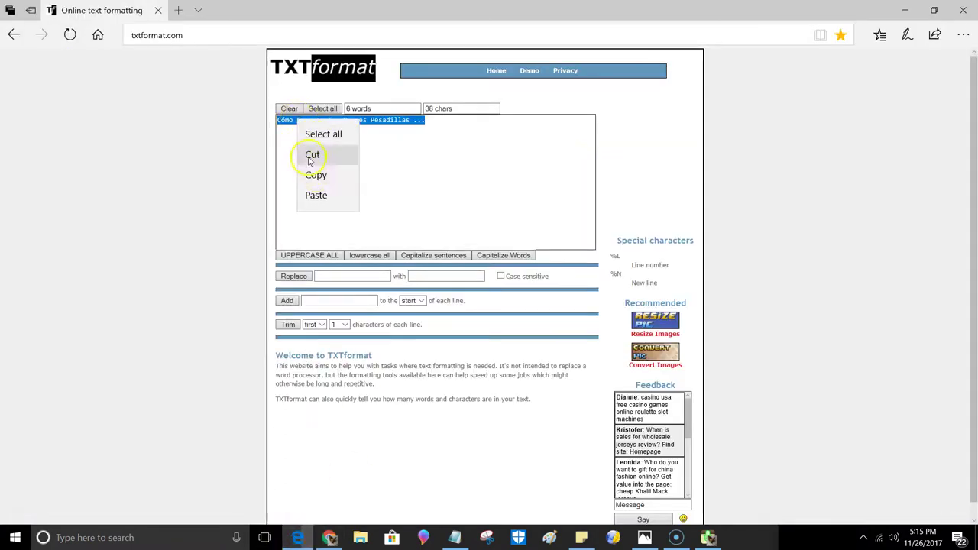
pyautogui.click(312, 155)
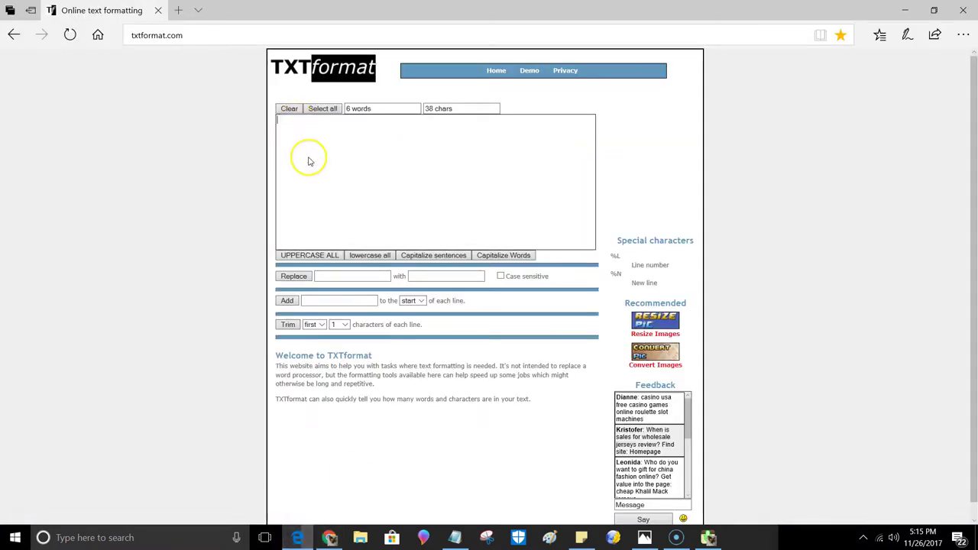
pyautogui.click(908, 12)
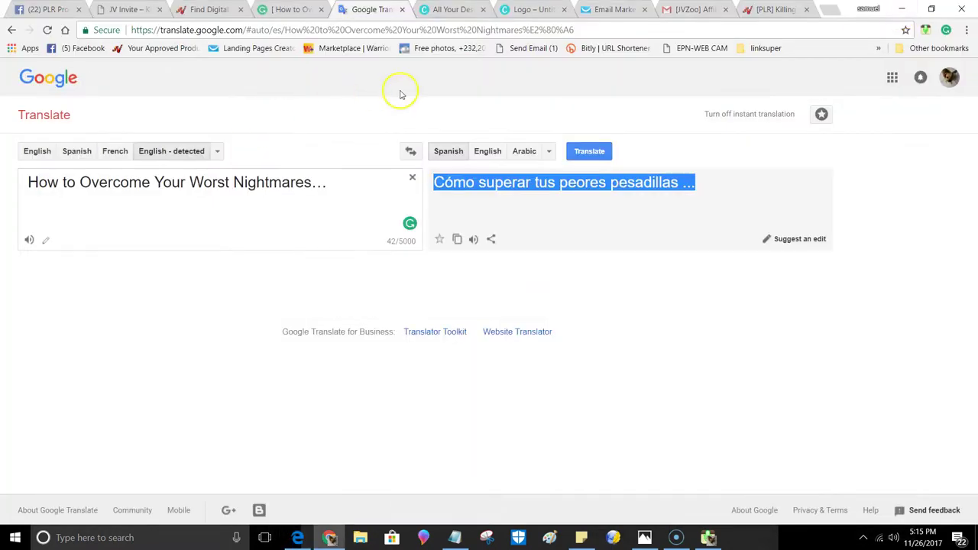
pyautogui.click(527, 9)
# - Paste 'Cómo Superar Tus Peores Pesadillas ...' over 'sad girl' and widen the box to two lines
pyautogui.moveTo(648, 184); pyautogui.dragTo(546, 184)
pyautogui.rightClick(562, 182)
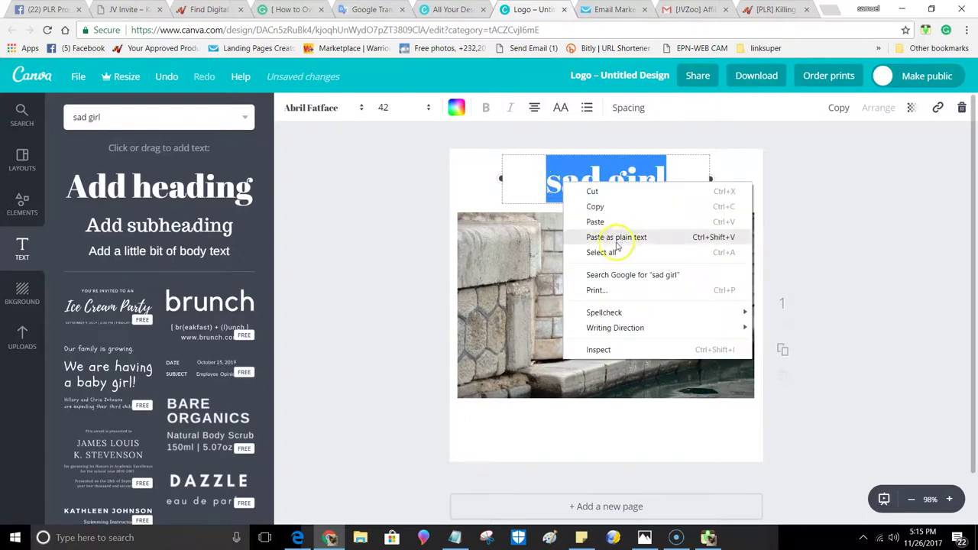
pyautogui.click(597, 225)
pyautogui.click(715, 286)
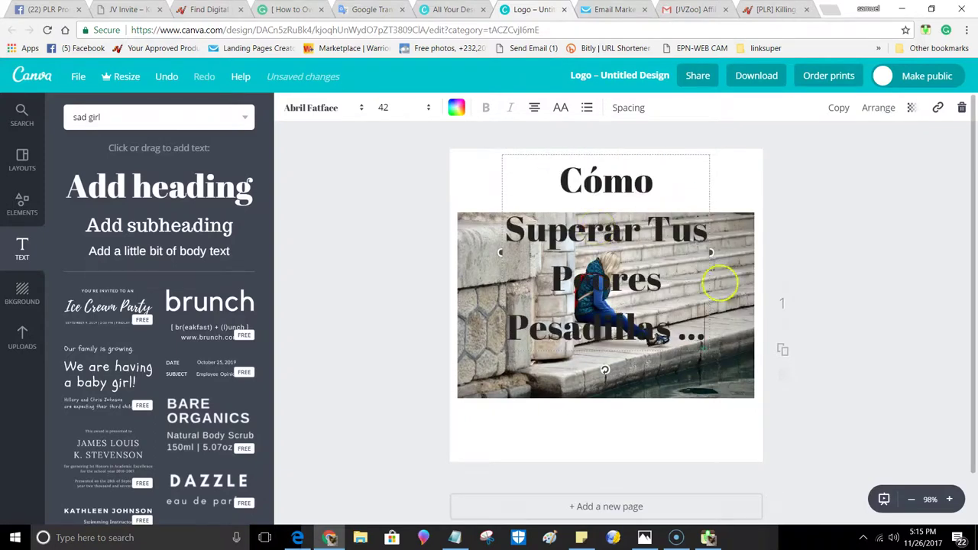
pyautogui.moveTo(713, 252); pyautogui.dragTo(794, 247)
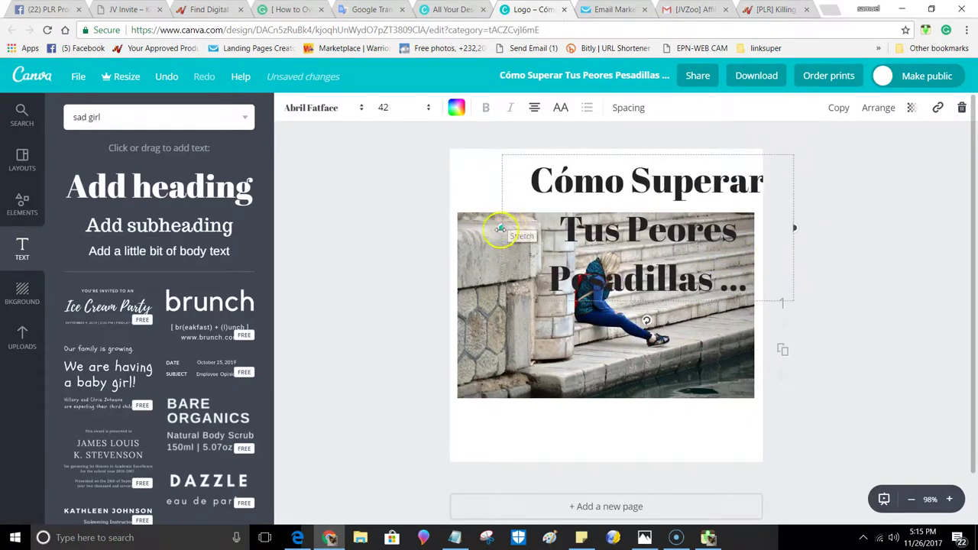
pyautogui.moveTo(501, 228); pyautogui.dragTo(418, 228)
# - Set the title to size 28 in the Aleo Light font
pyautogui.click(428, 112)
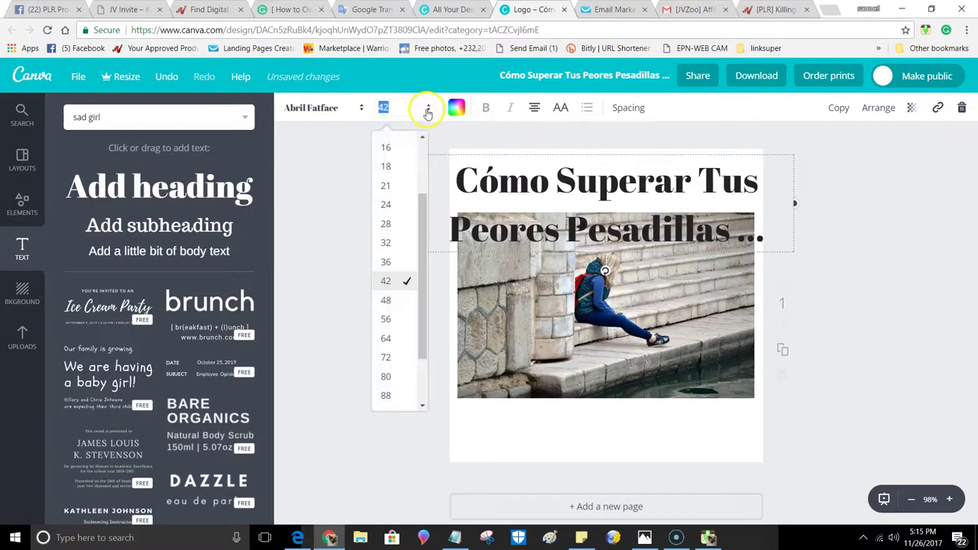
pyautogui.click(391, 228)
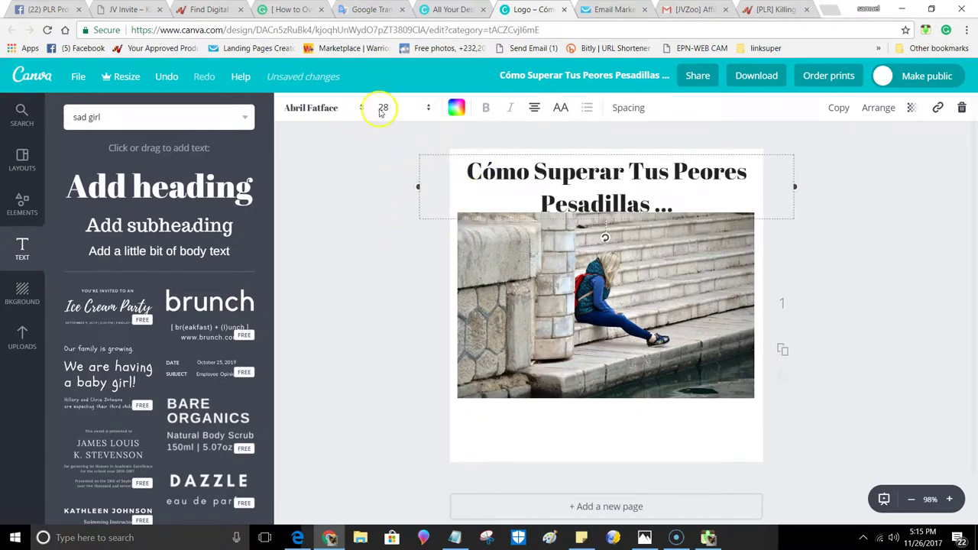
pyautogui.click(348, 113)
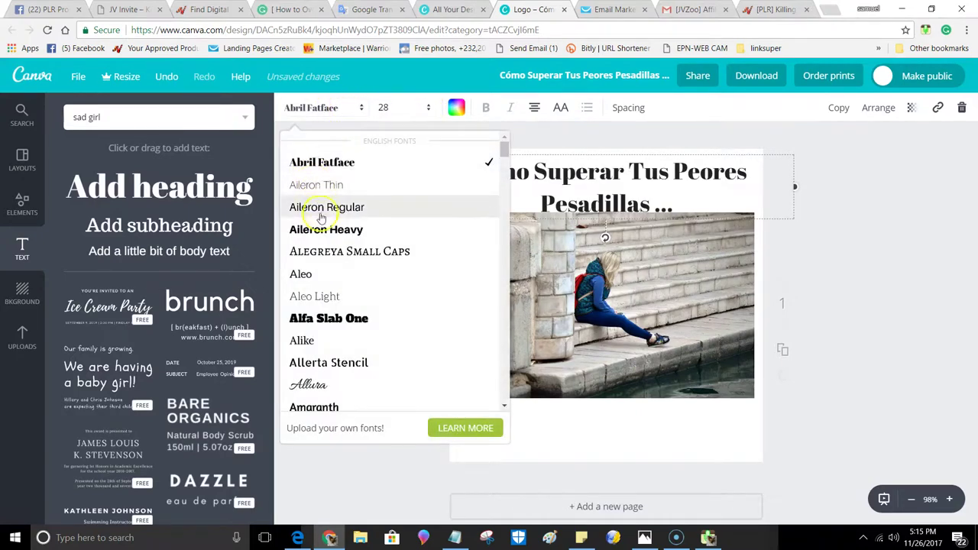
pyautogui.scroll(-4, 336, 300)
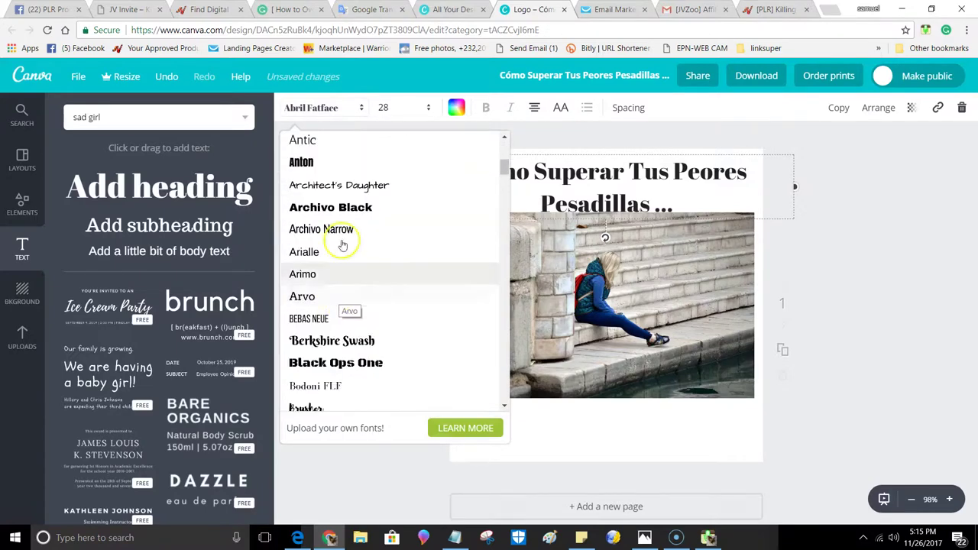
pyautogui.scroll(3, 329, 197)
pyautogui.click(321, 219)
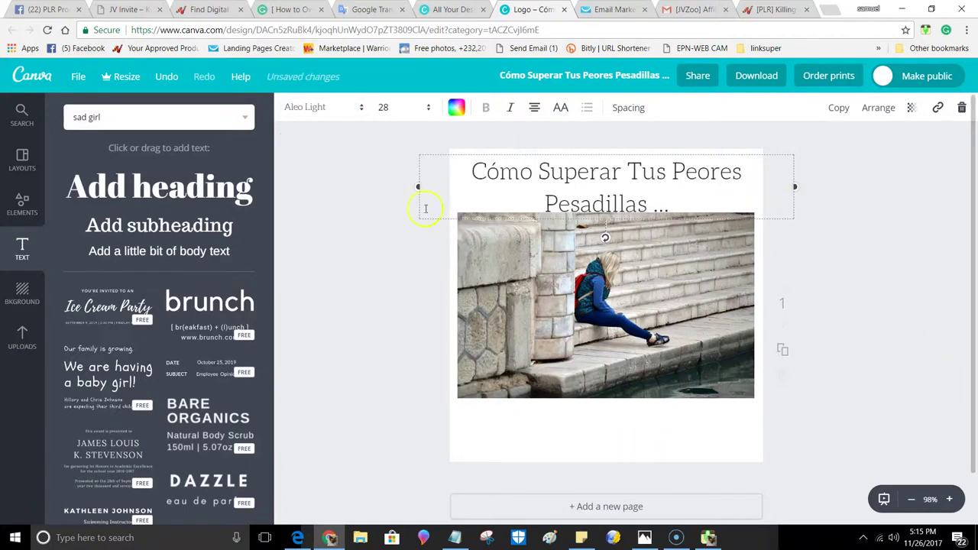
# - Narrow the title box from both sides and nudge it higher above the photo
pyautogui.moveTo(420, 186); pyautogui.dragTo(433, 184)
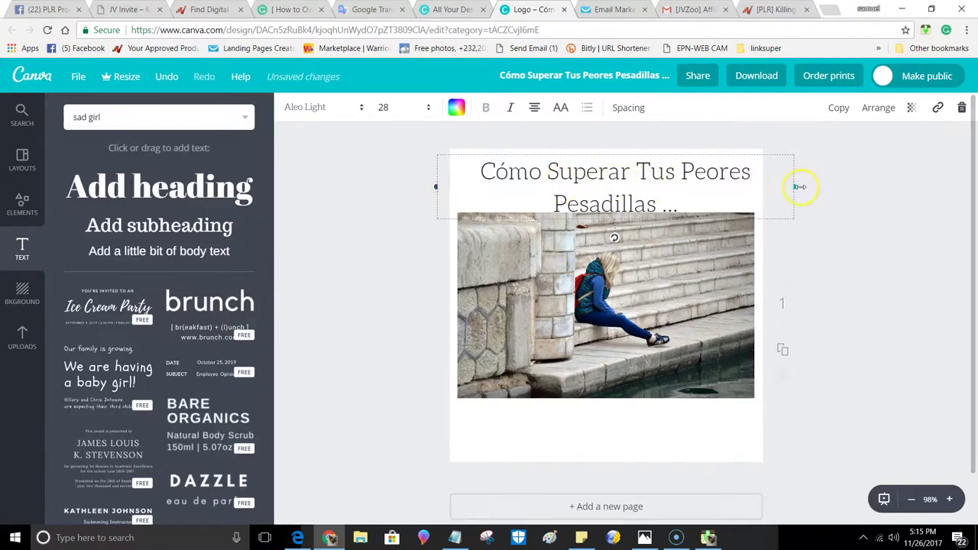
pyautogui.moveTo(794, 186); pyautogui.dragTo(763, 189)
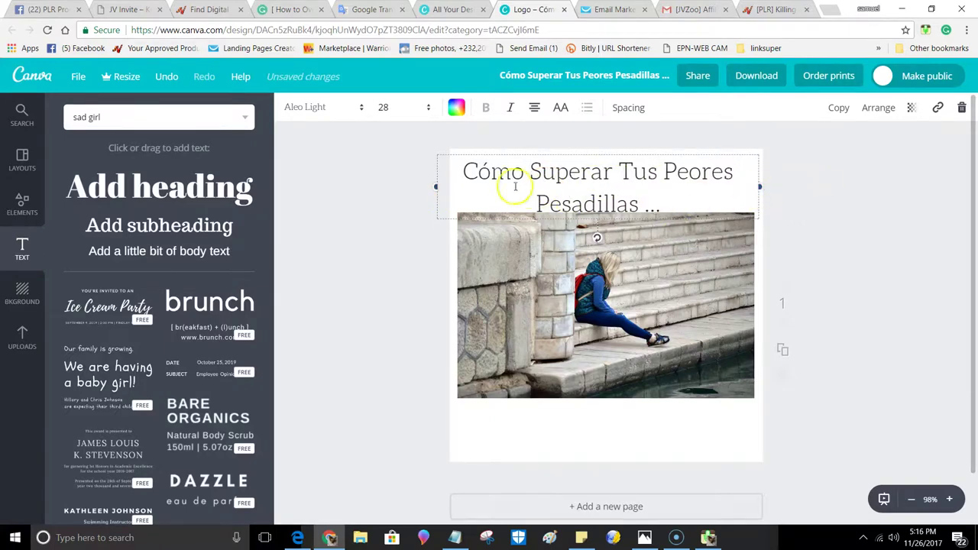
pyautogui.moveTo(436, 185); pyautogui.dragTo(452, 186)
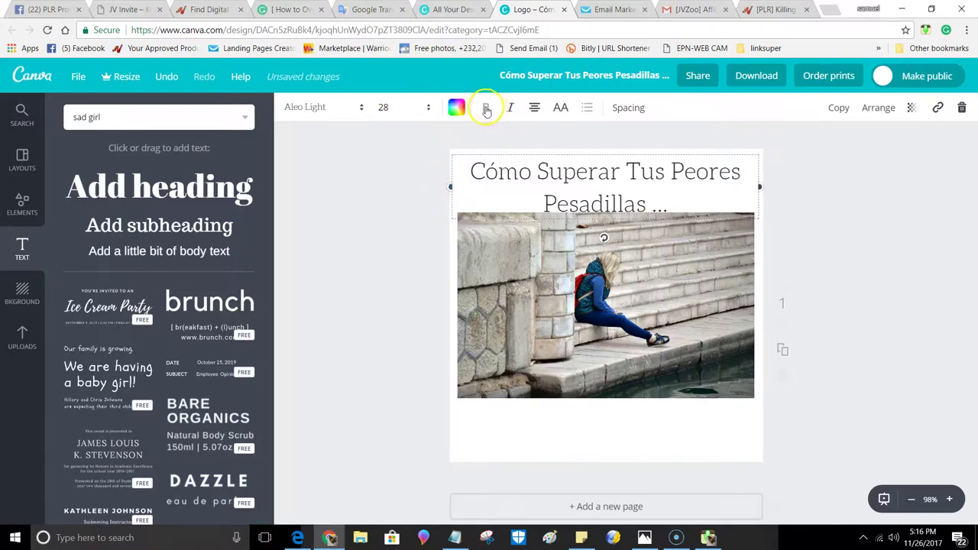
pyautogui.moveTo(471, 173)
pyautogui.mouseDown()
pyautogui.moveTo(520, 181)
pyautogui.moveTo(489, 184)
pyautogui.moveTo(467, 168)
pyautogui.mouseUp()
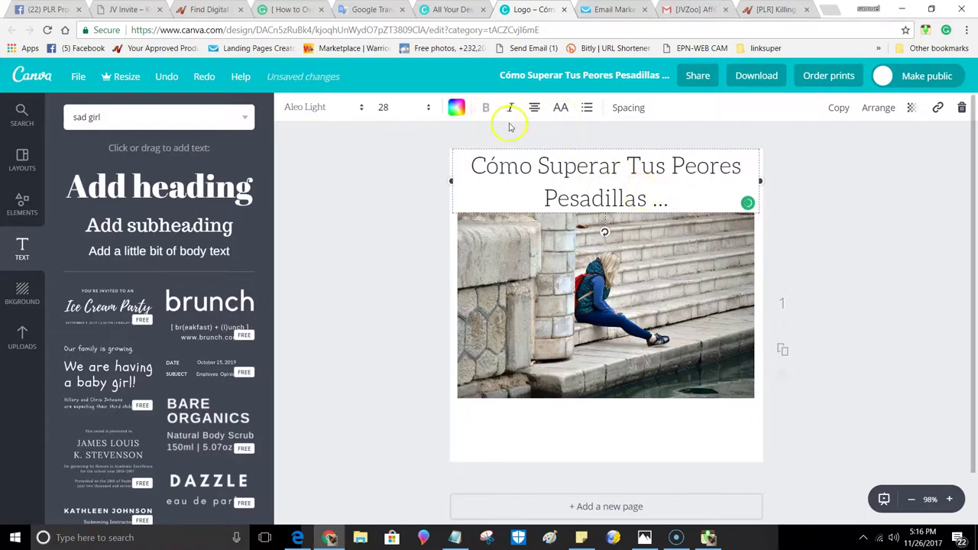
# - Make the whole title text black
pyautogui.moveTo(675, 203); pyautogui.dragTo(464, 164)
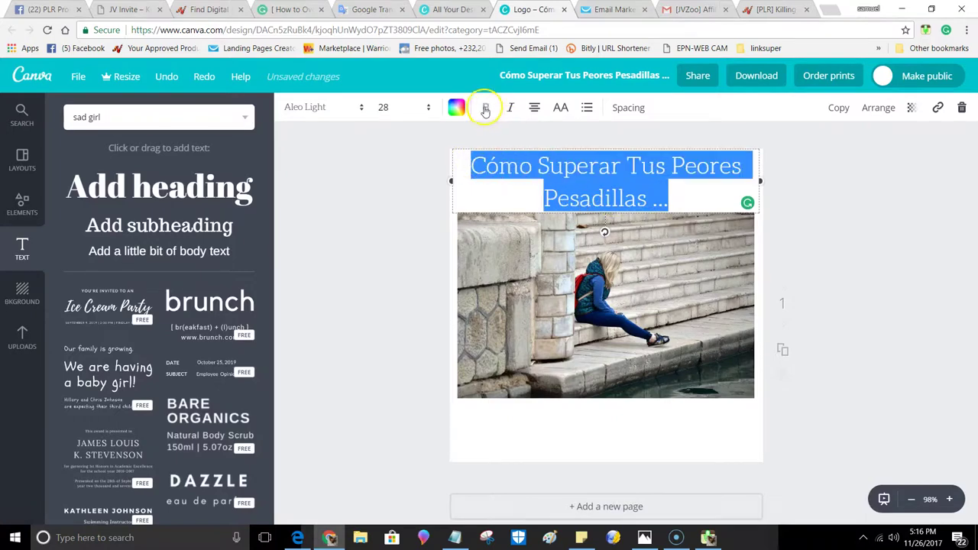
pyautogui.click(453, 110)
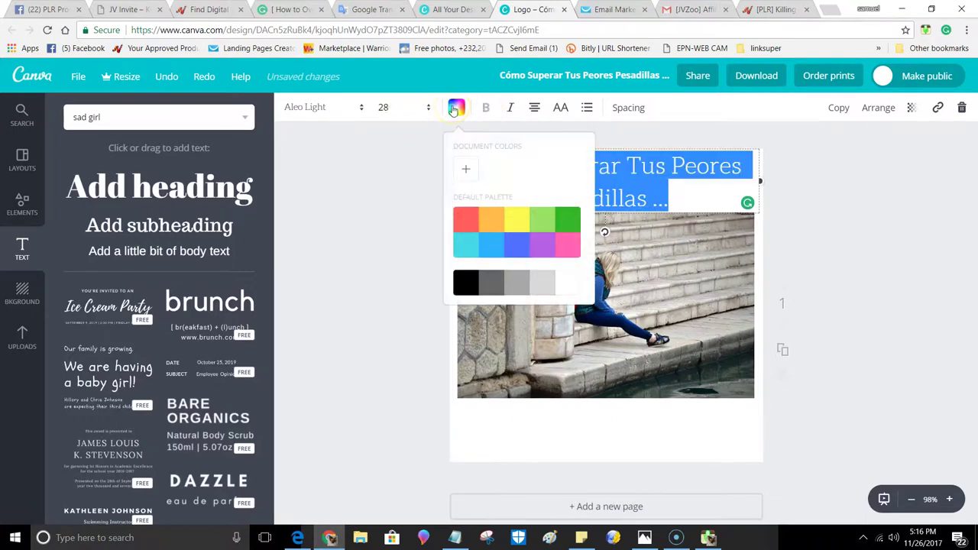
pyautogui.click(465, 283)
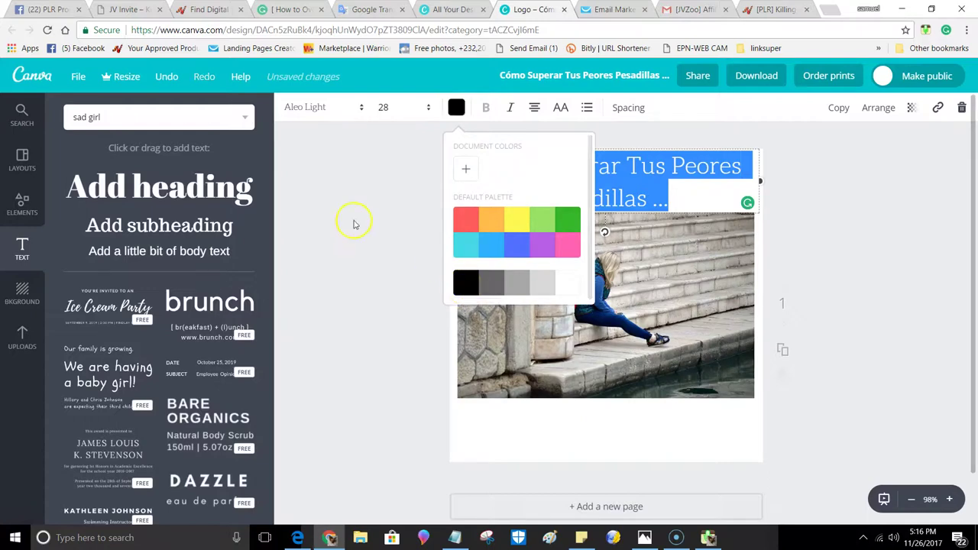
pyautogui.click(379, 264)
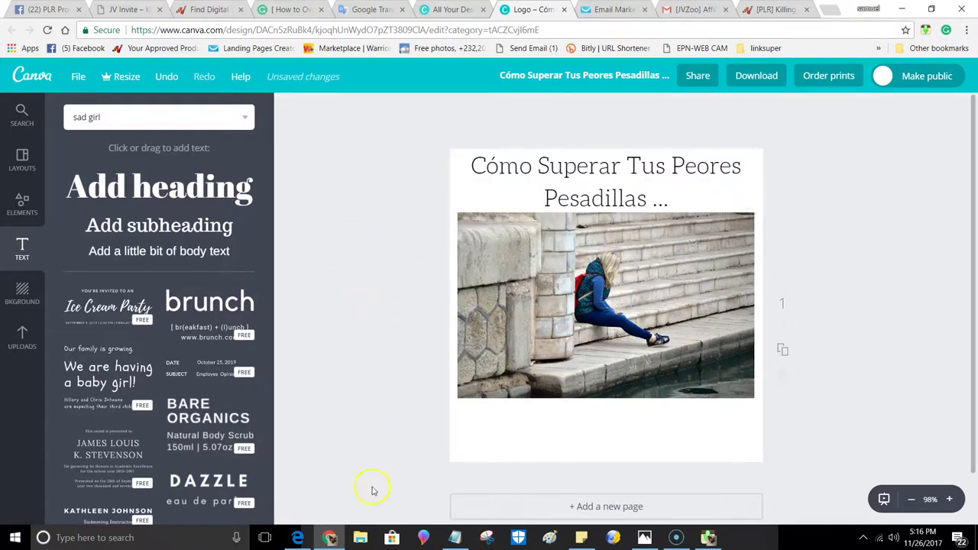
pyautogui.moveTo(329, 538)
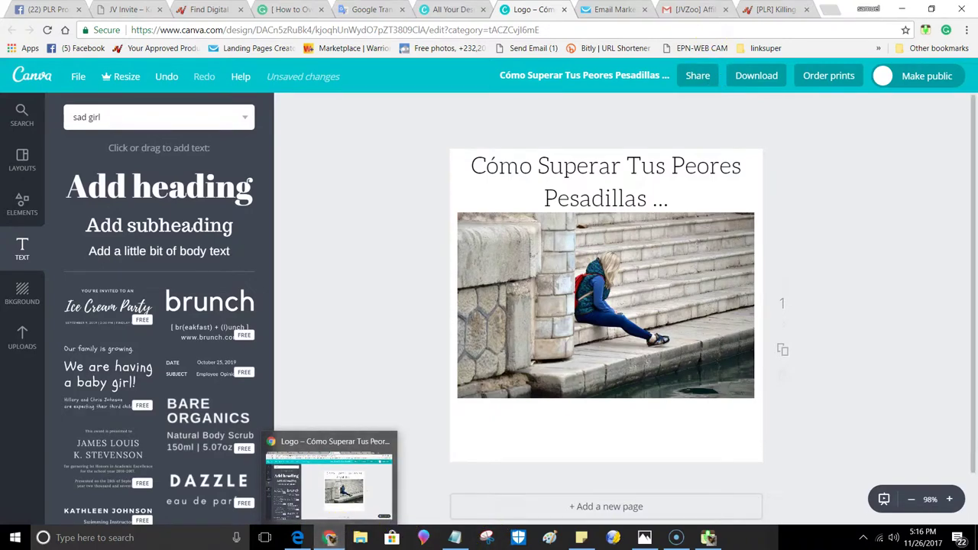
# - Return to the Grammarly draft 'How to Overcome Your Worst Nightmares...' and scroll back to its title
pyautogui.click(283, 9)
pyautogui.scroll(-1, 267, 229)
pyautogui.scroll(2, 268, 229)
pyautogui.scroll(-3, 369, 240)
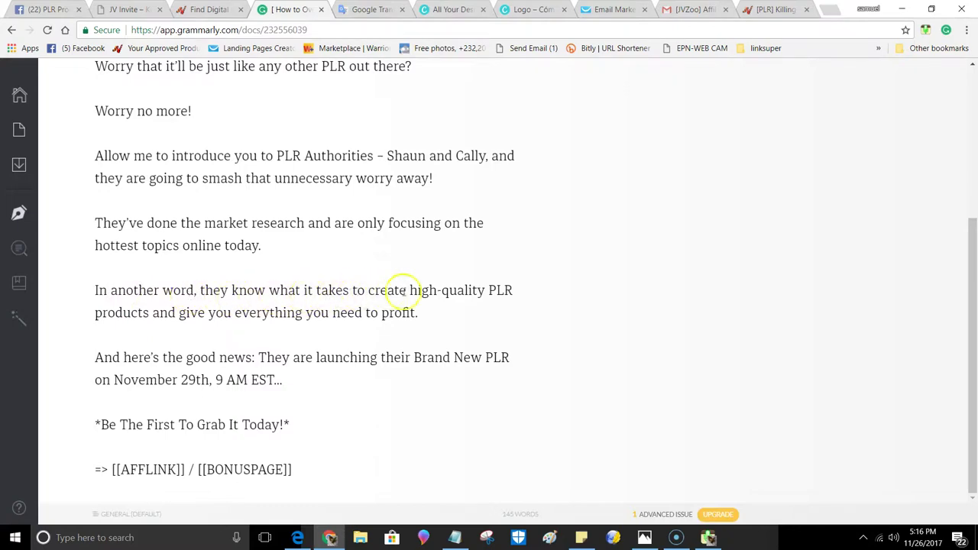
pyautogui.scroll(5, 137, 262)
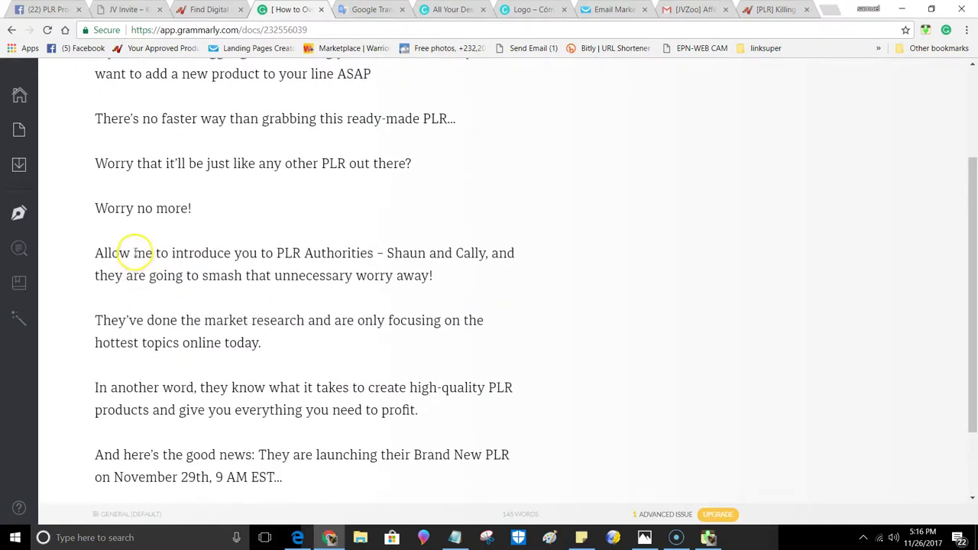
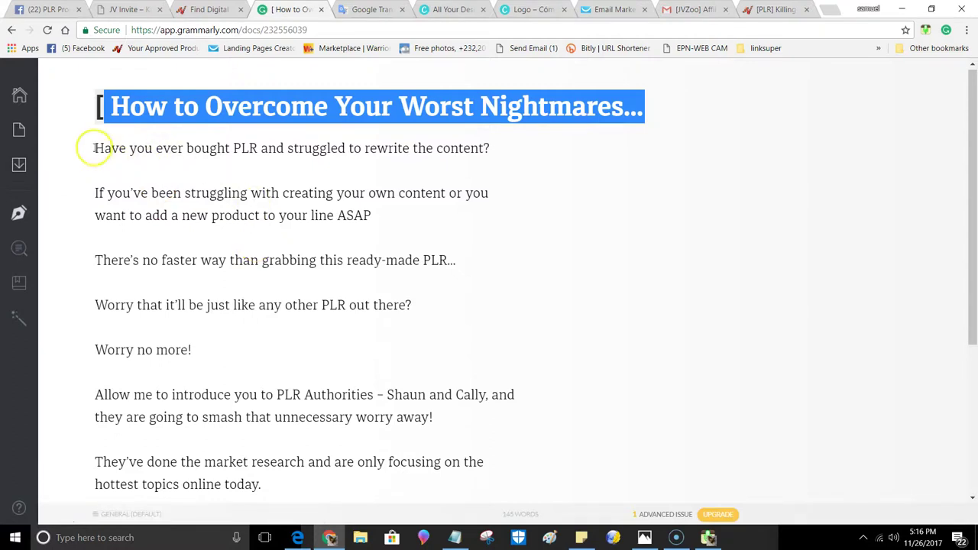
# - Copy the article's opening question from the Grammarly document
pyautogui.moveTo(95, 148); pyautogui.dragTo(512, 147)
pyautogui.rightClick(325, 149)
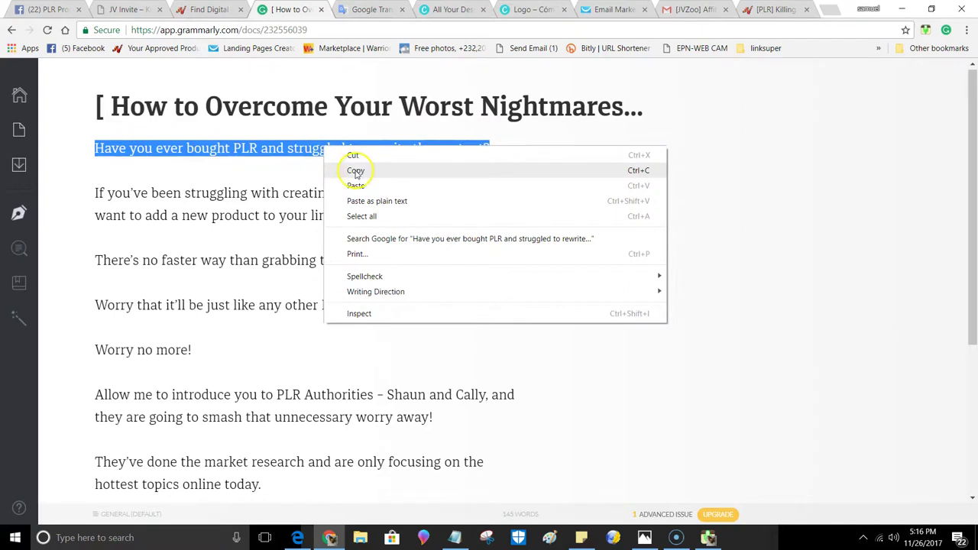
pyautogui.click(356, 171)
# - Translate it in Google Translate and copy '¿Alguna vez ha comprado PLR y ha tenido problemas para reescribir el contenido?'
pyautogui.click(357, 10)
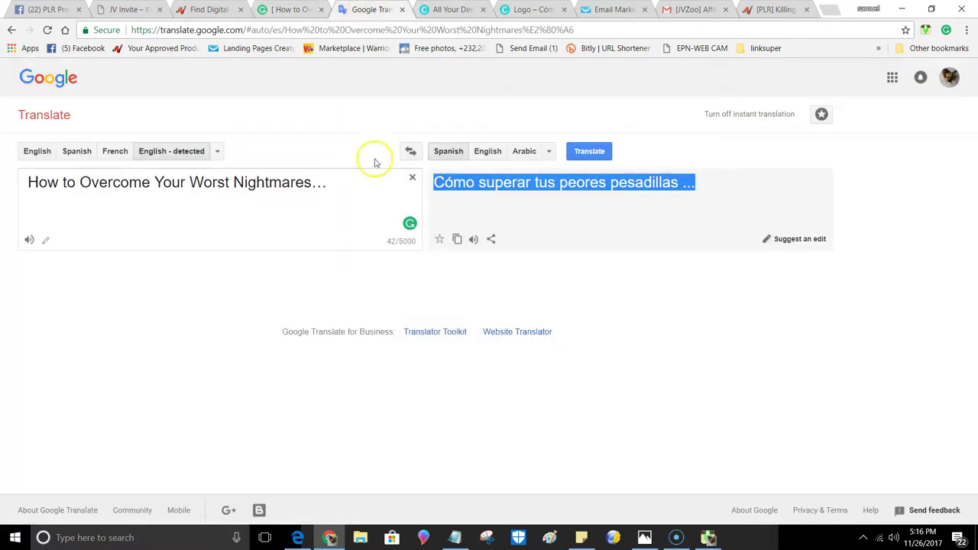
pyautogui.click(412, 178)
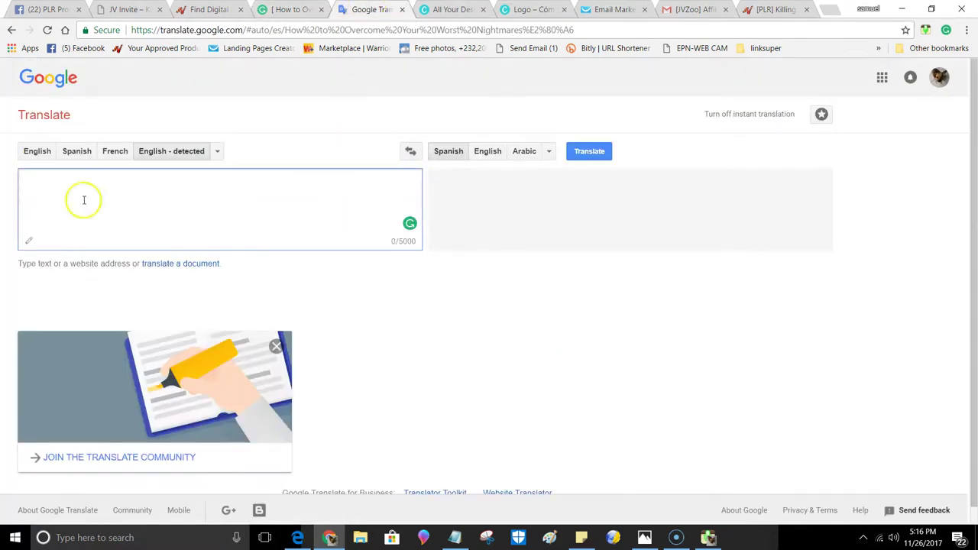
pyautogui.rightClick(37, 183)
pyautogui.click(70, 260)
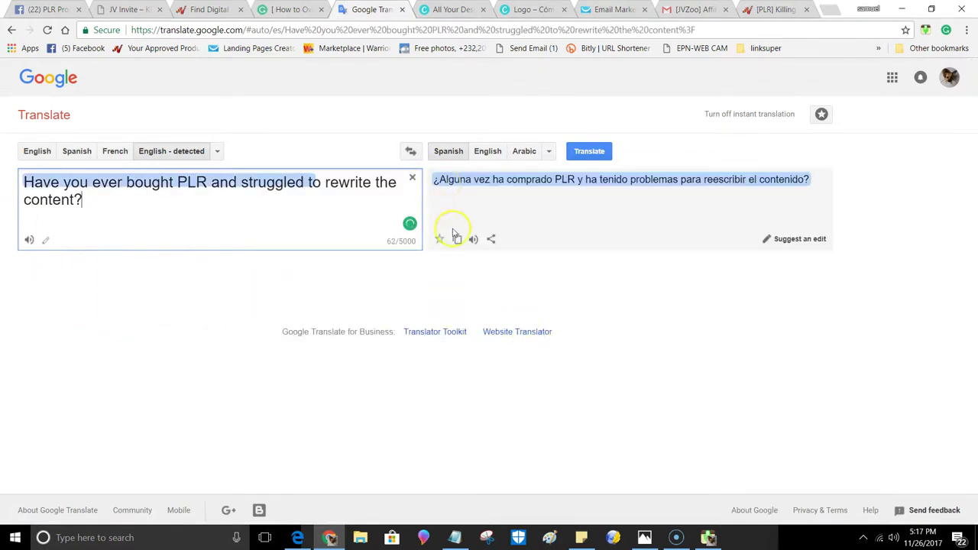
pyautogui.click(457, 240)
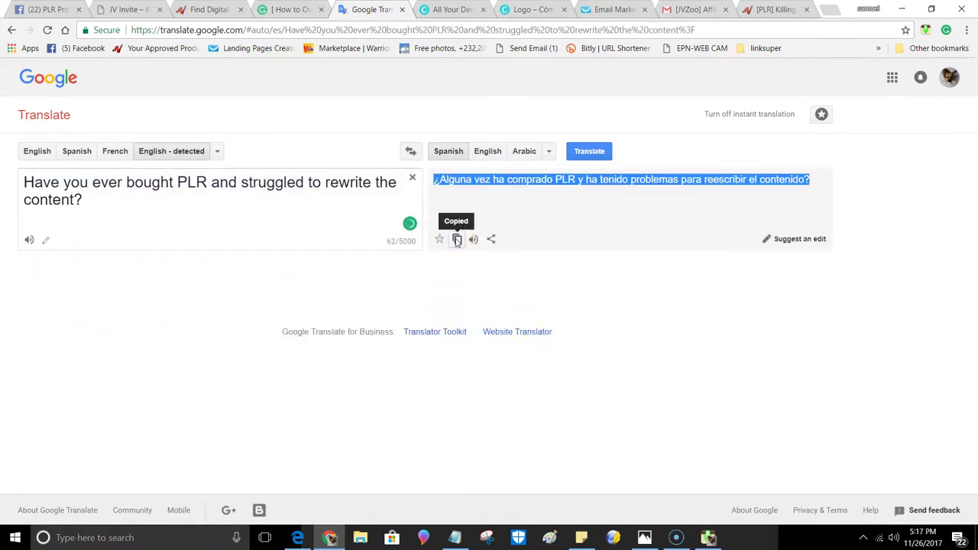
pyautogui.click(300, 539)
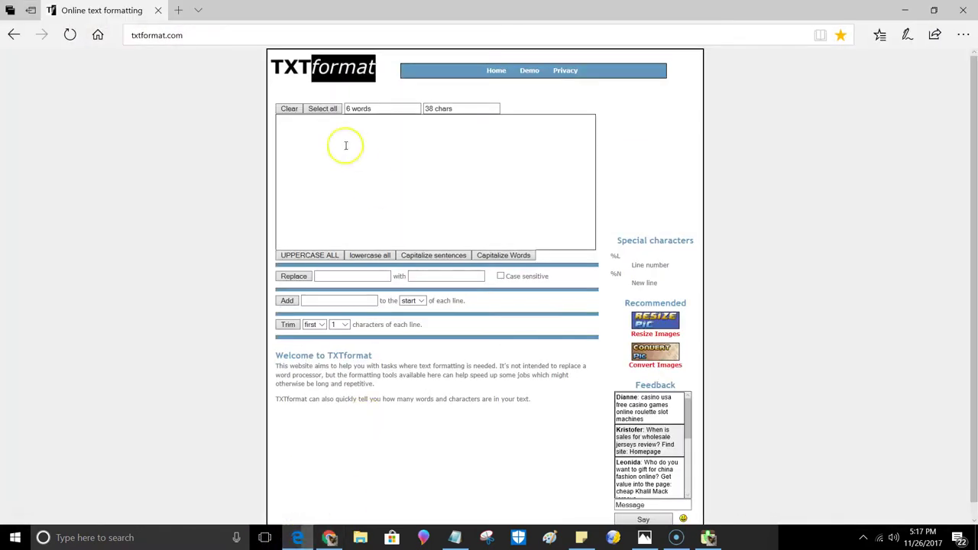
# - Convert the pasted Spanish question to Capitalize Words case in TXTformat and copy it
pyautogui.rightClick(283, 123)
pyautogui.click(297, 157)
pyautogui.click(502, 256)
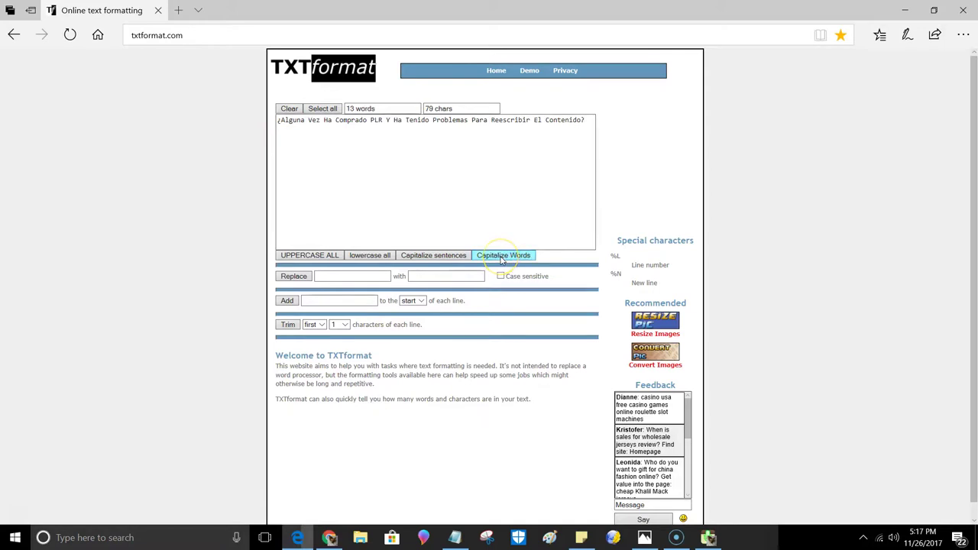
pyautogui.doubleClick(284, 120)
pyautogui.doubleClick(563, 120)
pyautogui.moveTo(563, 121); pyautogui.dragTo(283, 126)
pyautogui.rightClick(286, 124)
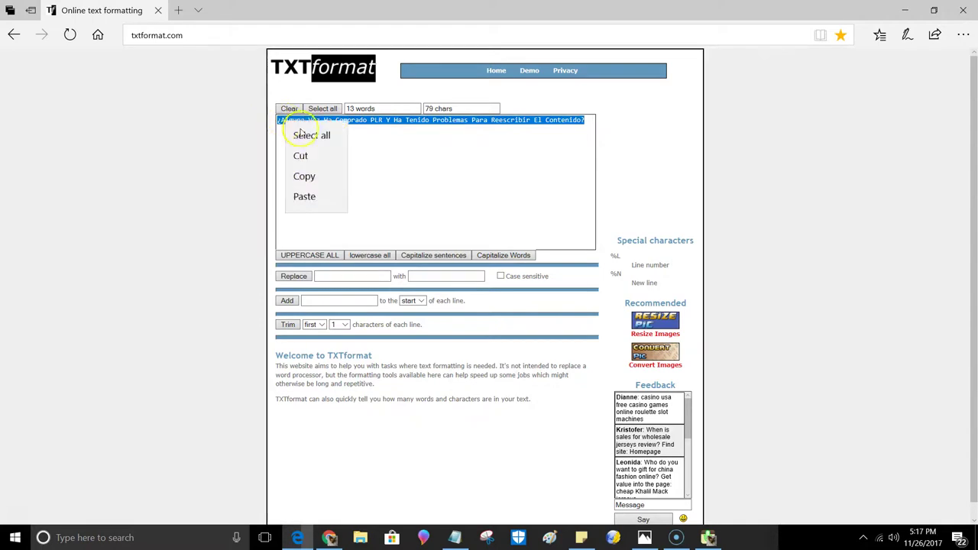
pyautogui.click(304, 178)
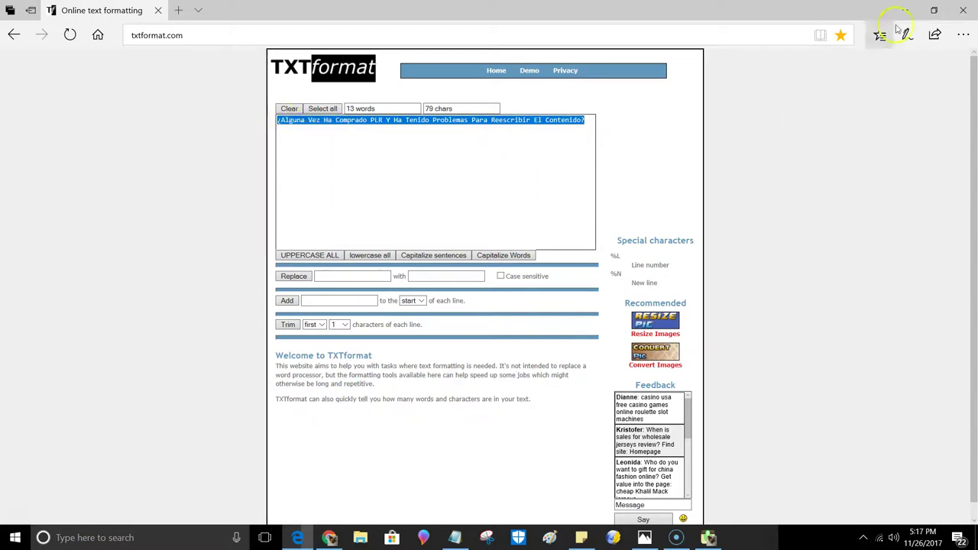
pyautogui.click(904, 10)
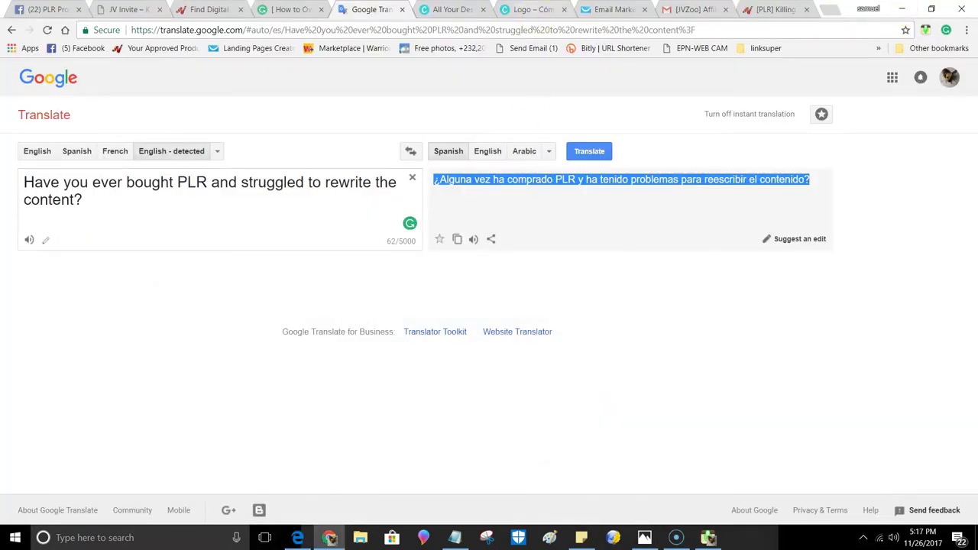
pyautogui.click(534, 9)
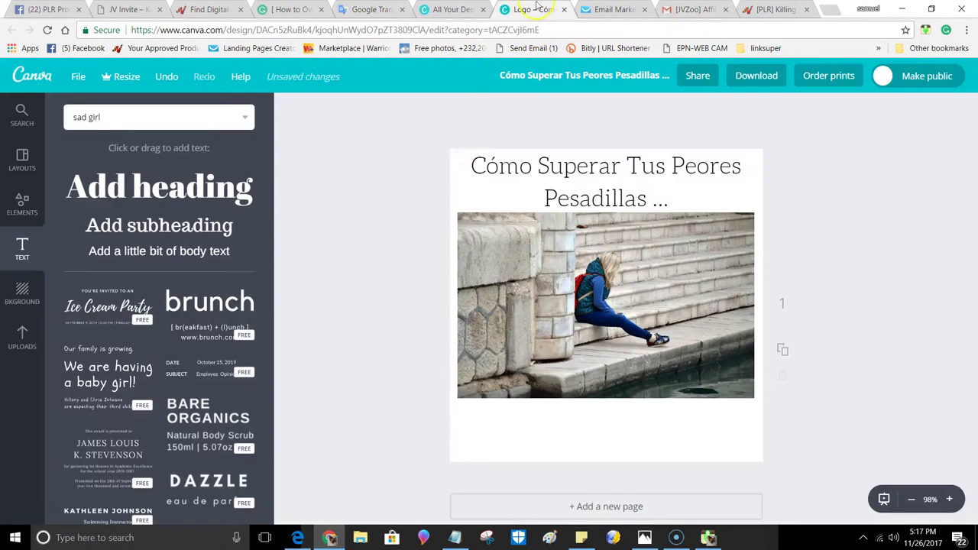
# - Add a subheading below the photo holding the pasted Spanish question, widened to fit
pyautogui.click(114, 223)
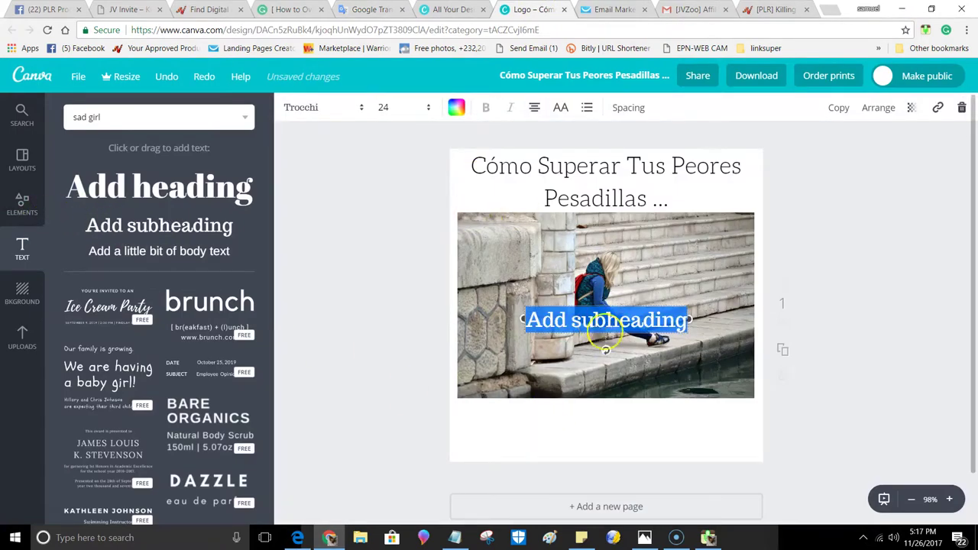
pyautogui.moveTo(606, 340); pyautogui.dragTo(607, 463)
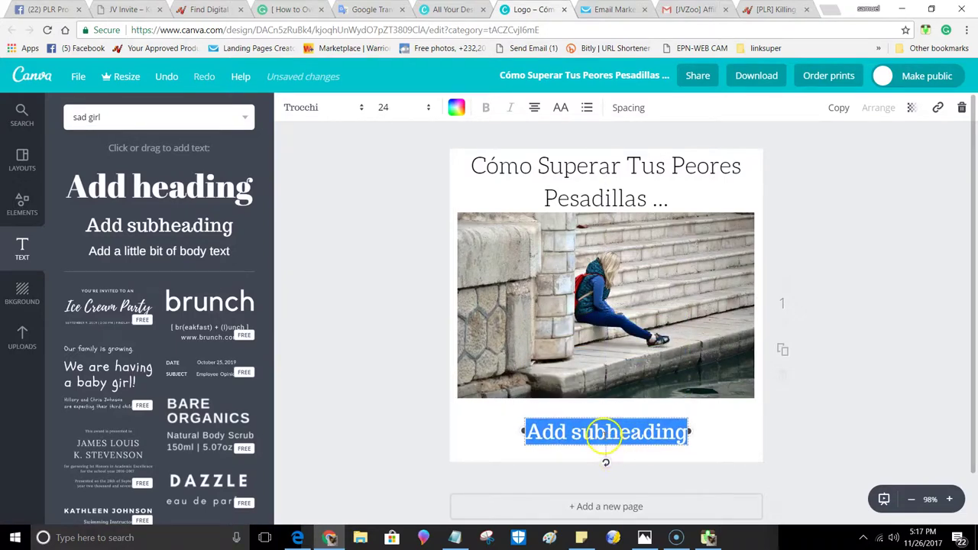
pyautogui.rightClick(604, 434)
pyautogui.click(635, 298)
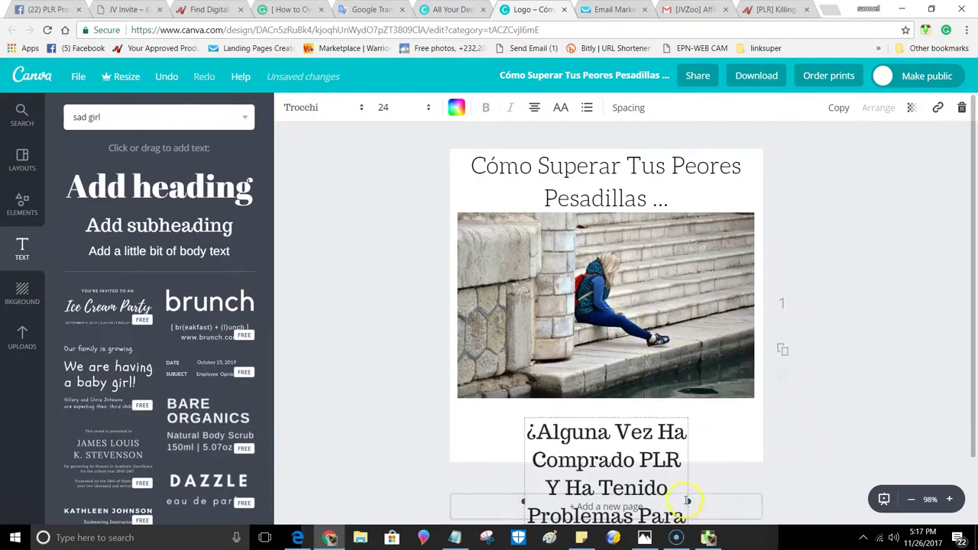
pyautogui.moveTo(701, 497); pyautogui.dragTo(790, 474)
pyautogui.moveTo(522, 474); pyautogui.dragTo(443, 465)
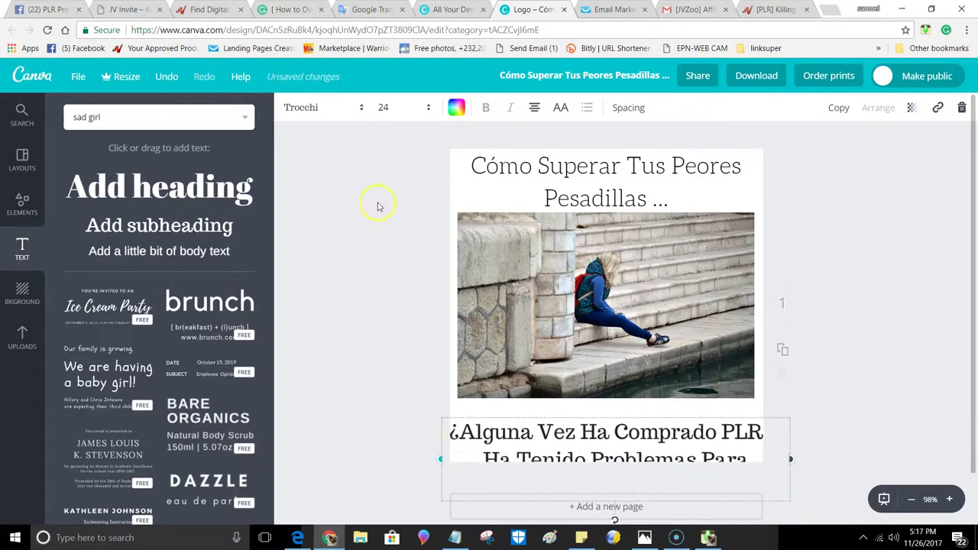
# - Style the caption in Abril Fatface at font size 12
pyautogui.click(393, 107)
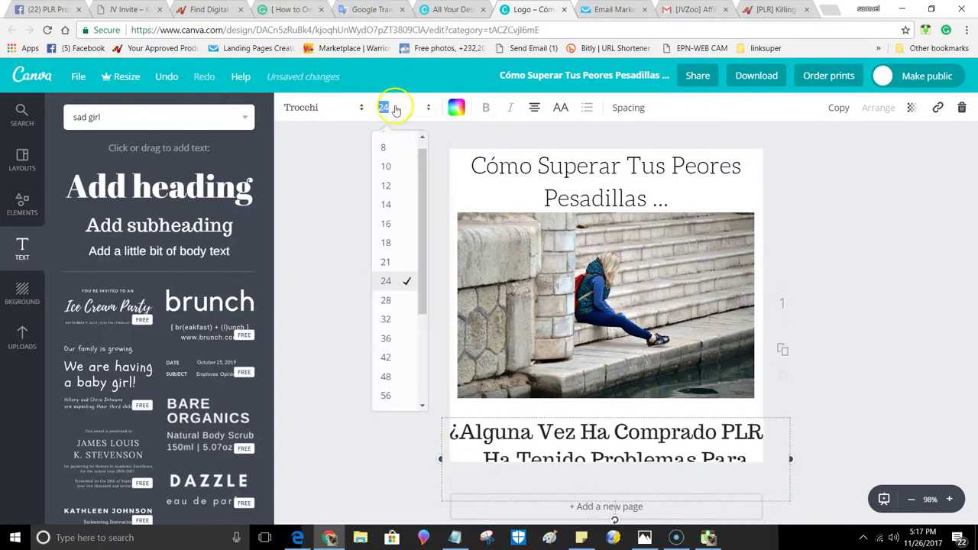
pyautogui.click(400, 263)
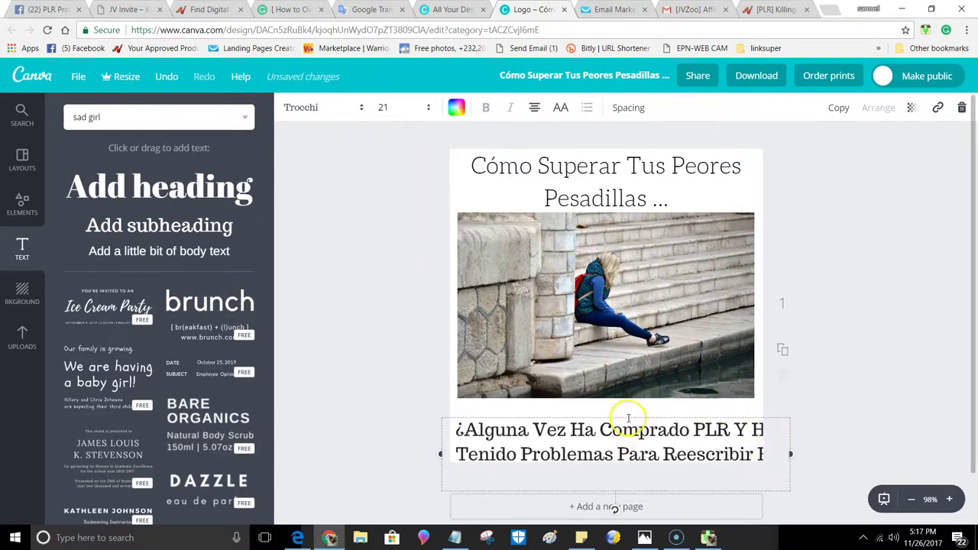
pyautogui.moveTo(630, 413); pyautogui.dragTo(622, 387)
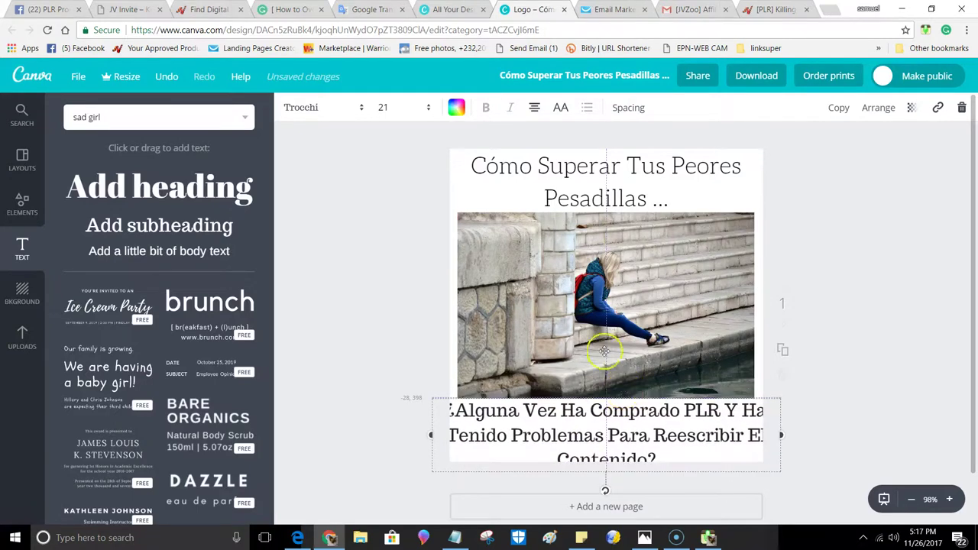
pyautogui.click(393, 110)
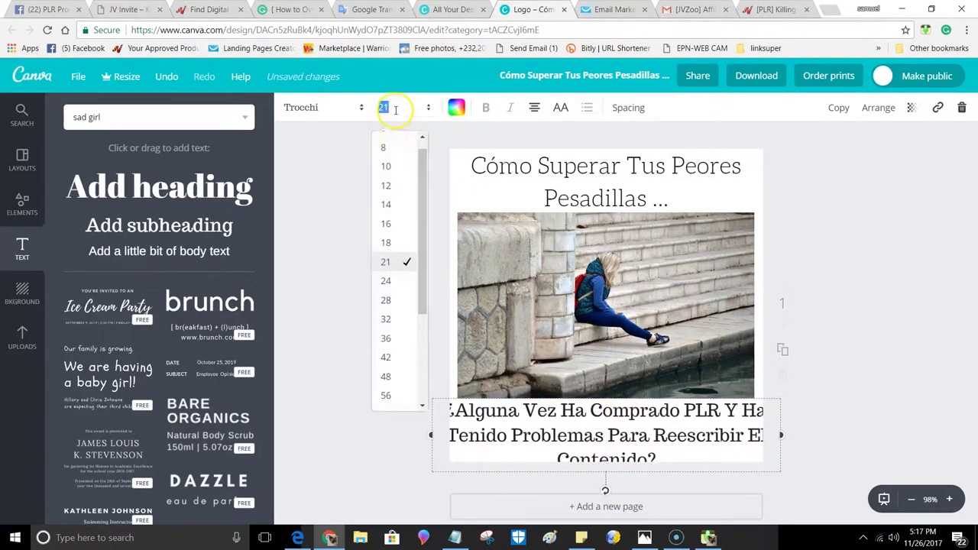
pyautogui.click(394, 193)
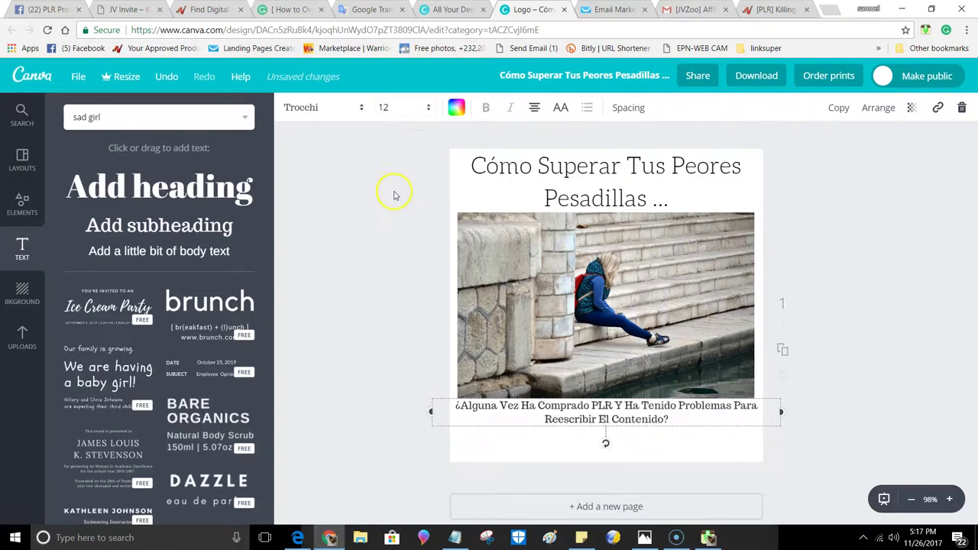
pyautogui.click(314, 111)
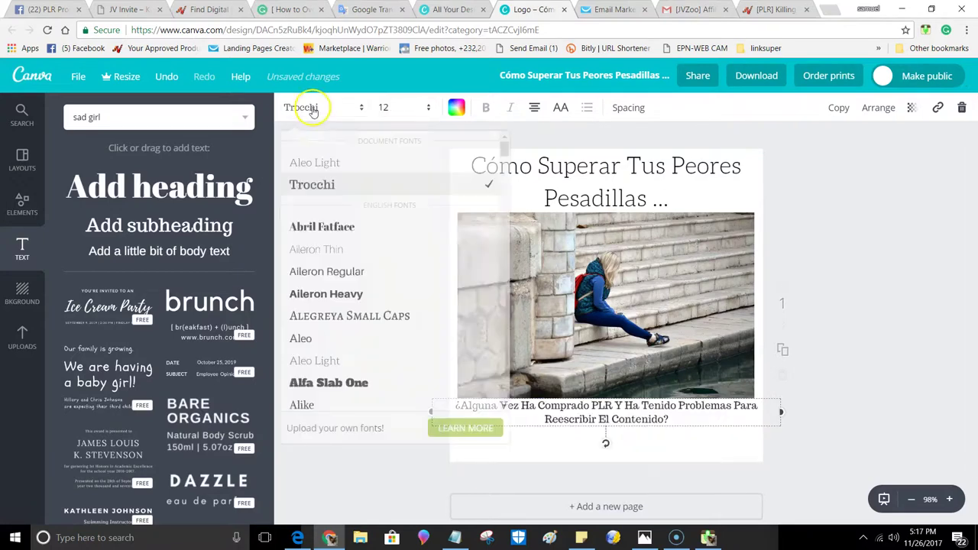
pyautogui.click(326, 229)
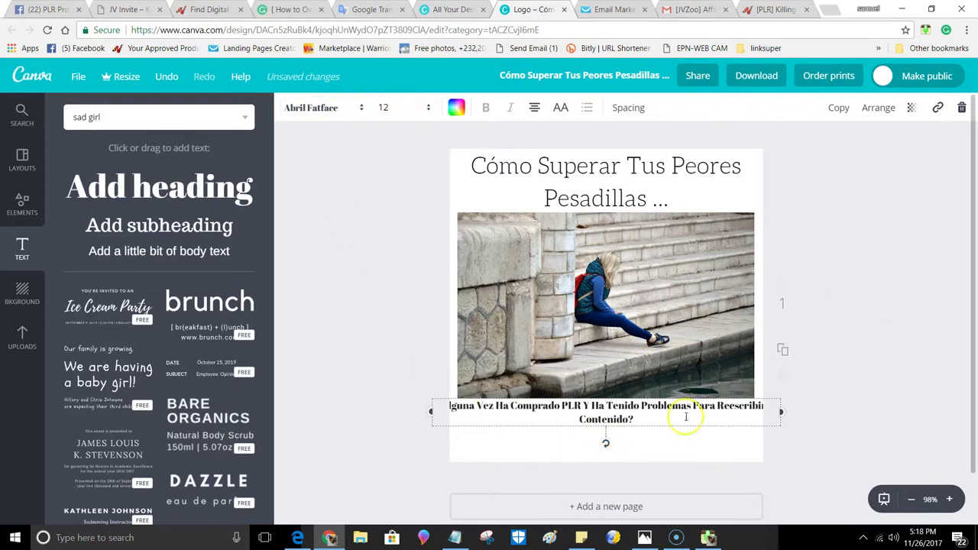
# - Narrow the caption to two lines, center it beneath the photo, and bring up PNG download options
pyautogui.moveTo(782, 412); pyautogui.dragTo(739, 413)
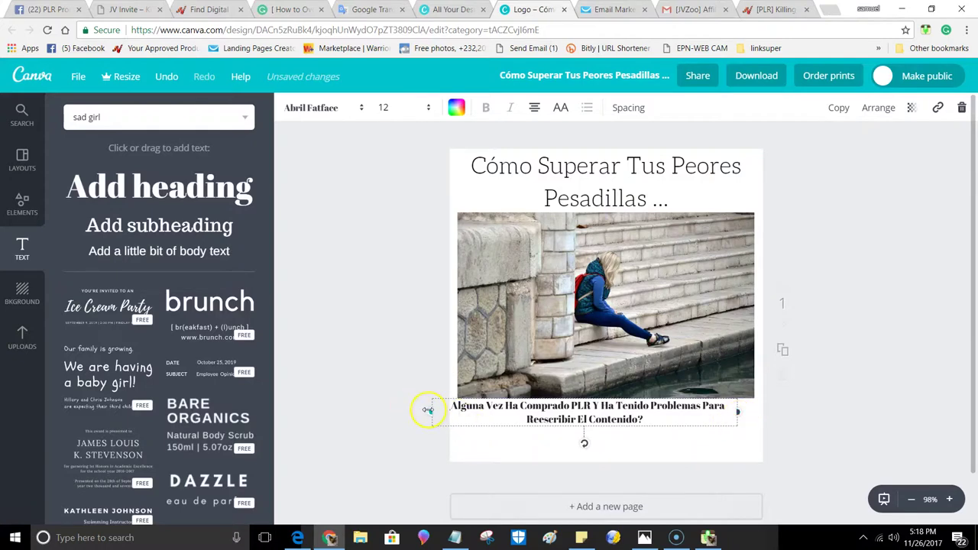
pyautogui.moveTo(433, 412); pyautogui.dragTo(459, 412)
pyautogui.moveTo(597, 428); pyautogui.dragTo(600, 440)
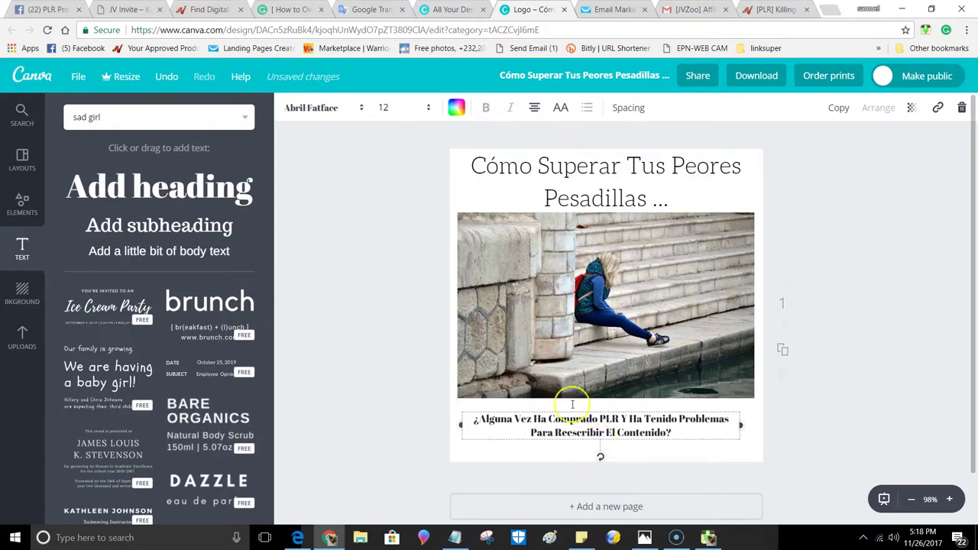
pyautogui.click(365, 331)
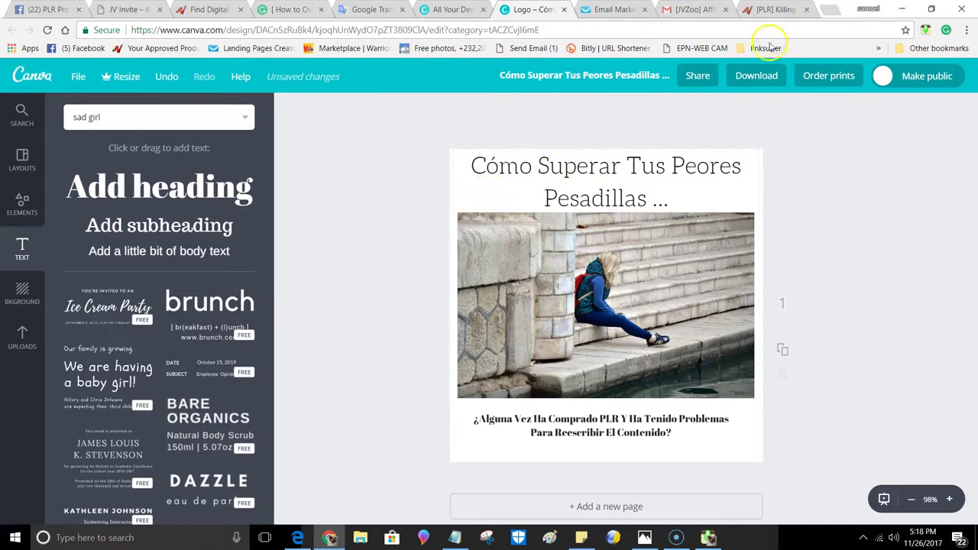
pyautogui.click(756, 75)
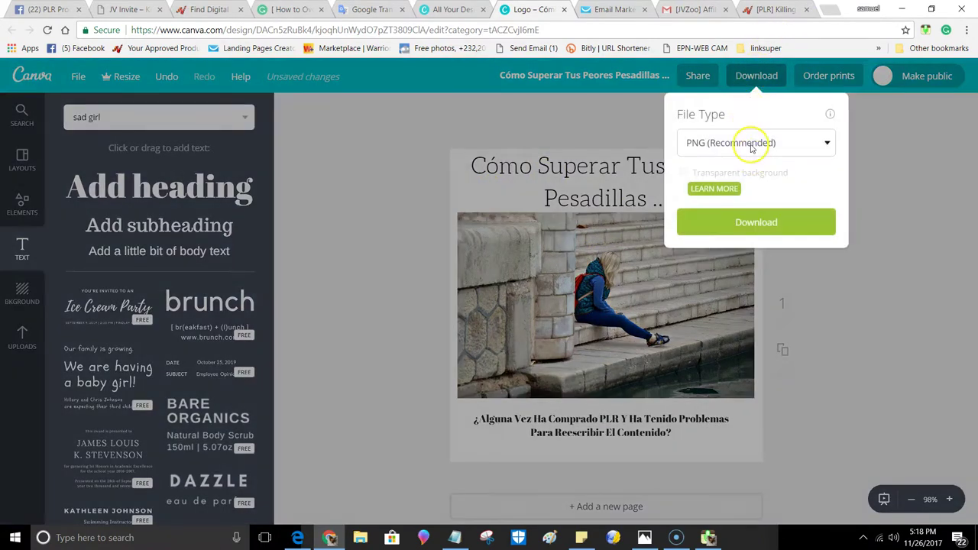
# - Download the design as a PNG and save it to the Desktop
pyautogui.click(747, 229)
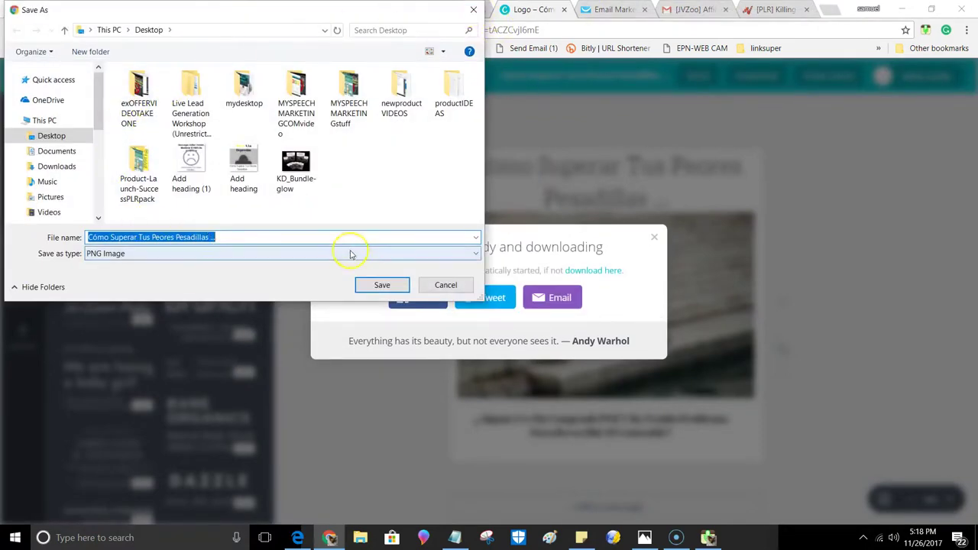
pyautogui.click(379, 286)
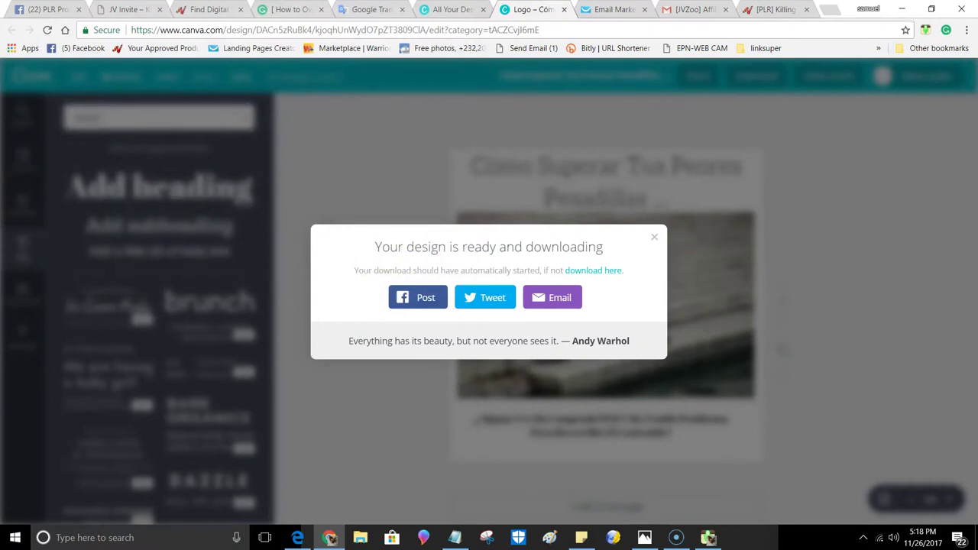
pyautogui.click(615, 9)
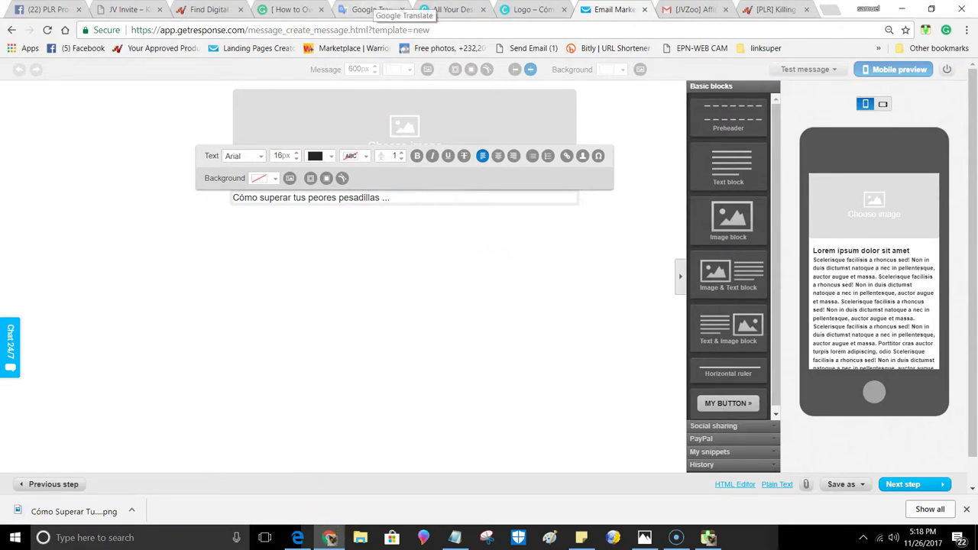
# - Copy the English email text block from the Grammarly document
pyautogui.click(372, 9)
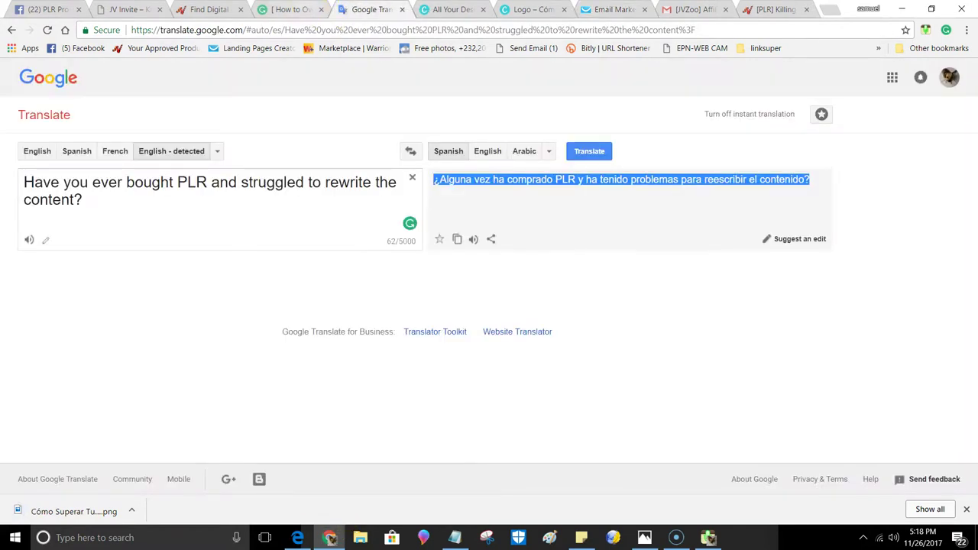
pyautogui.click(294, 10)
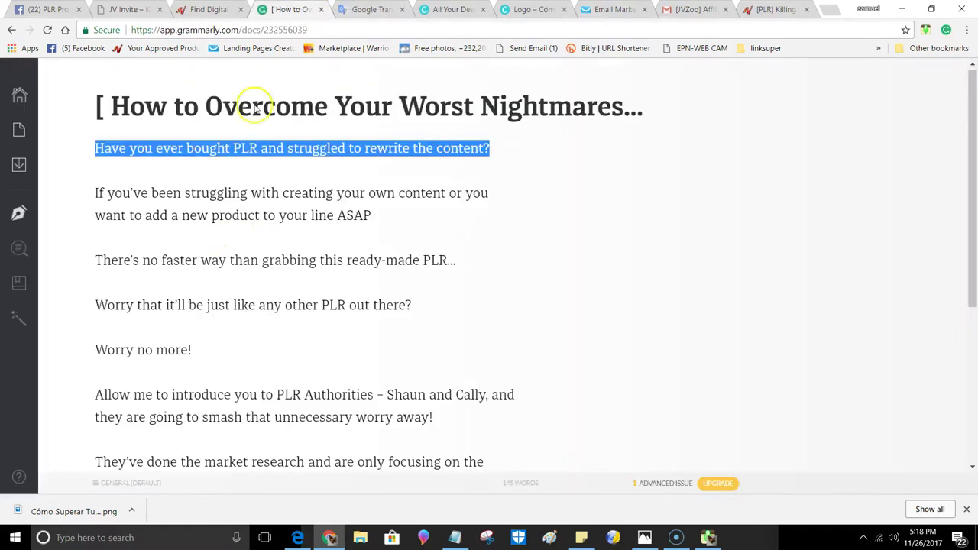
pyautogui.click(85, 186)
pyautogui.moveTo(95, 147); pyautogui.dragTo(343, 443)
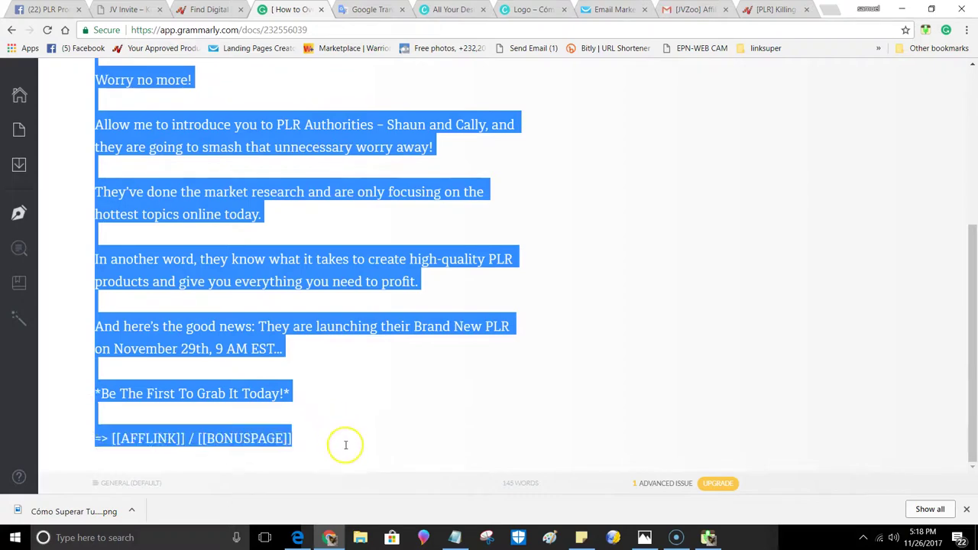
pyautogui.rightClick(184, 269)
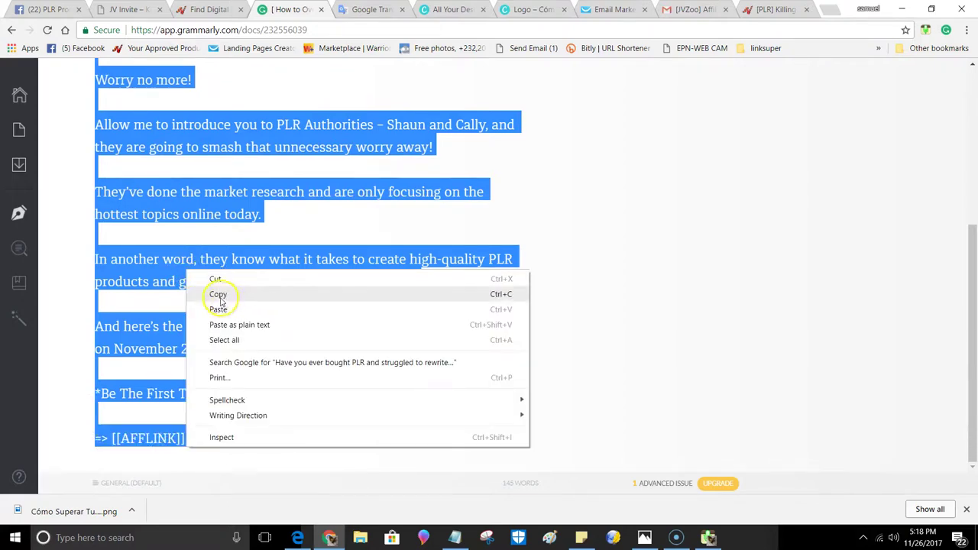
pyautogui.click(222, 293)
# - Translate the email text into Spanish in Google Translate and copy the translation
pyautogui.click(371, 9)
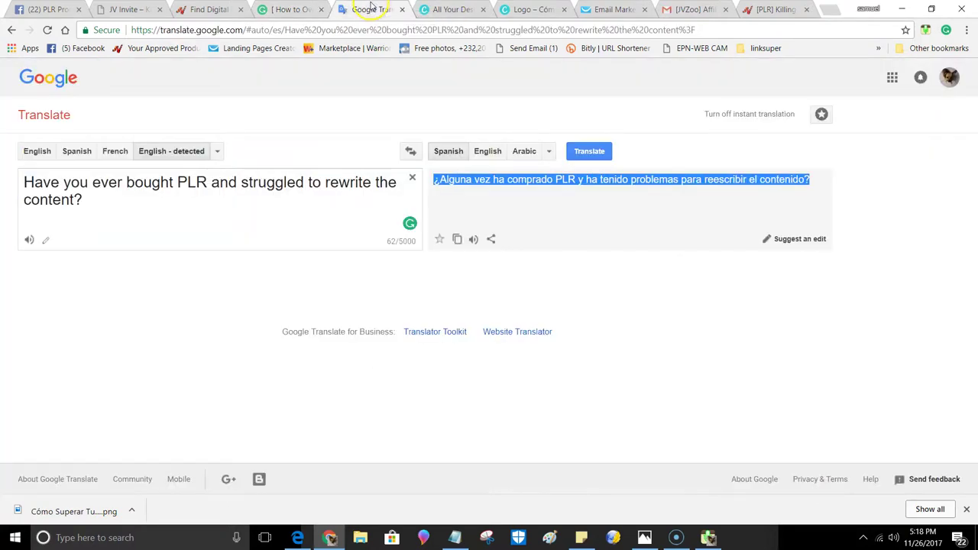
pyautogui.click(412, 178)
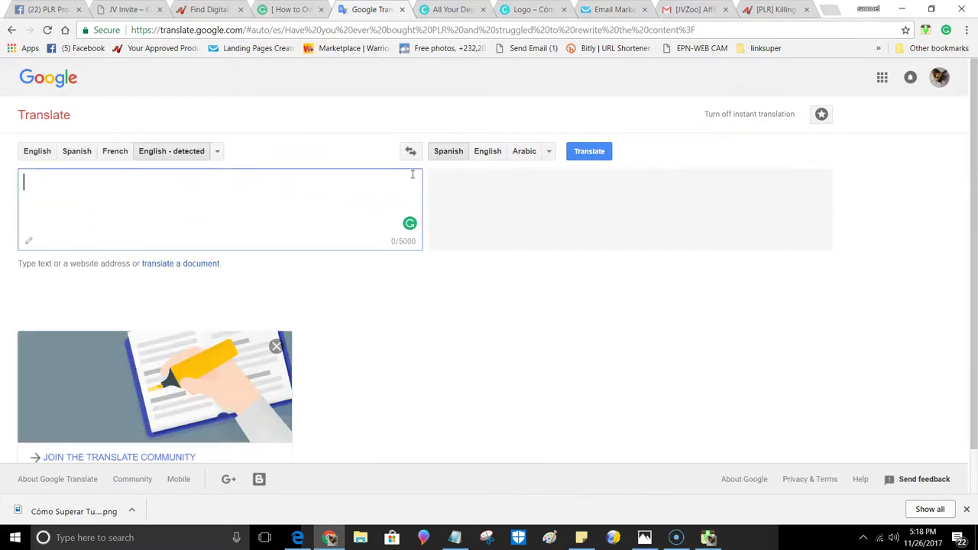
pyautogui.rightClick(31, 182)
pyautogui.click(62, 260)
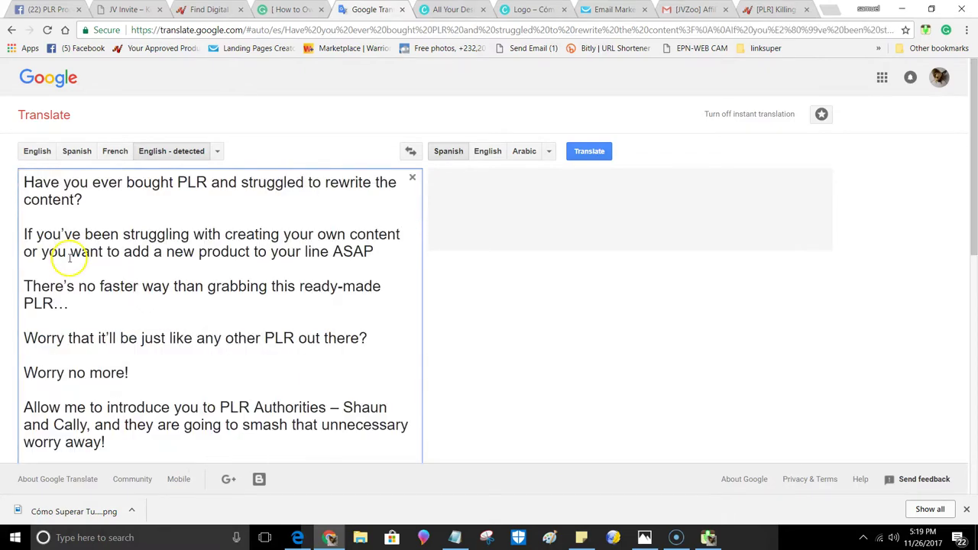
pyautogui.scroll(-2, 594, 257)
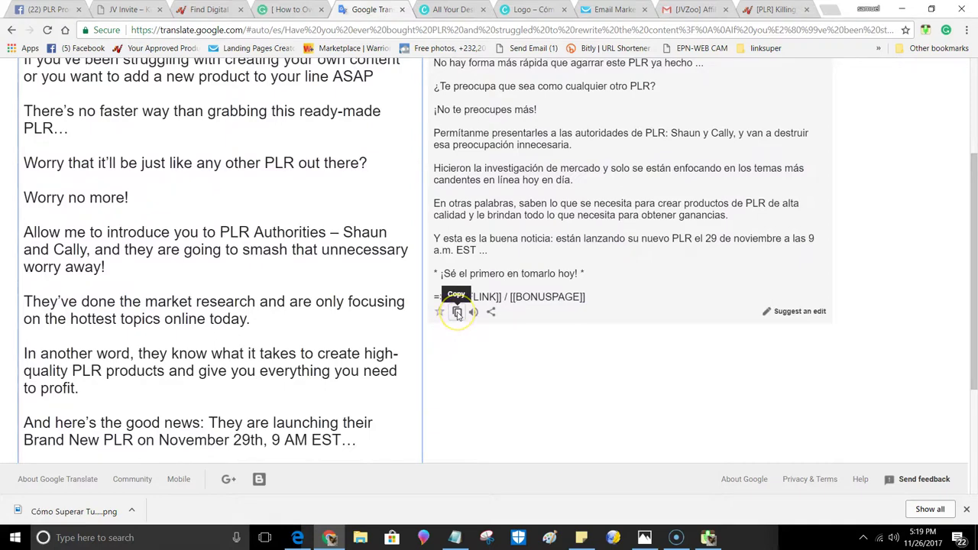
pyautogui.click(457, 313)
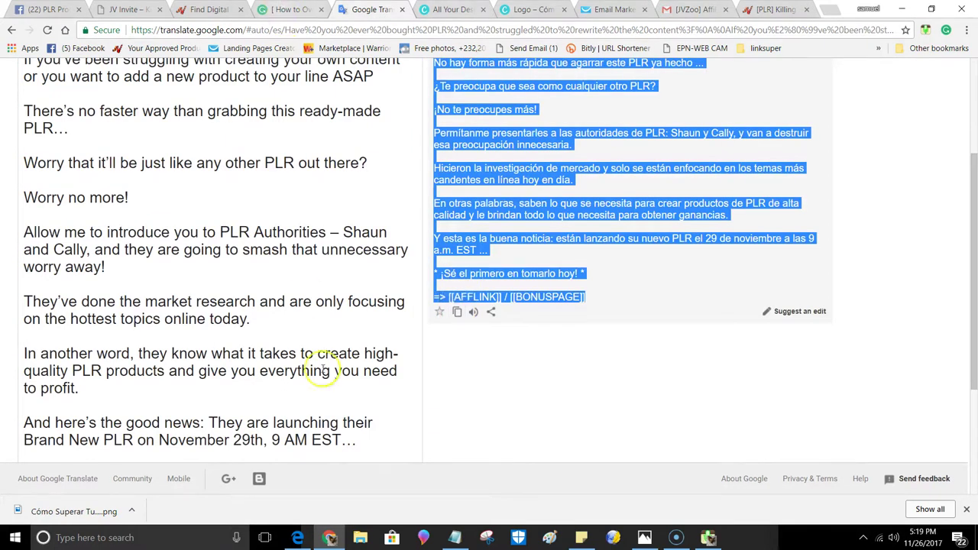
pyautogui.click(297, 537)
pyautogui.click(330, 204)
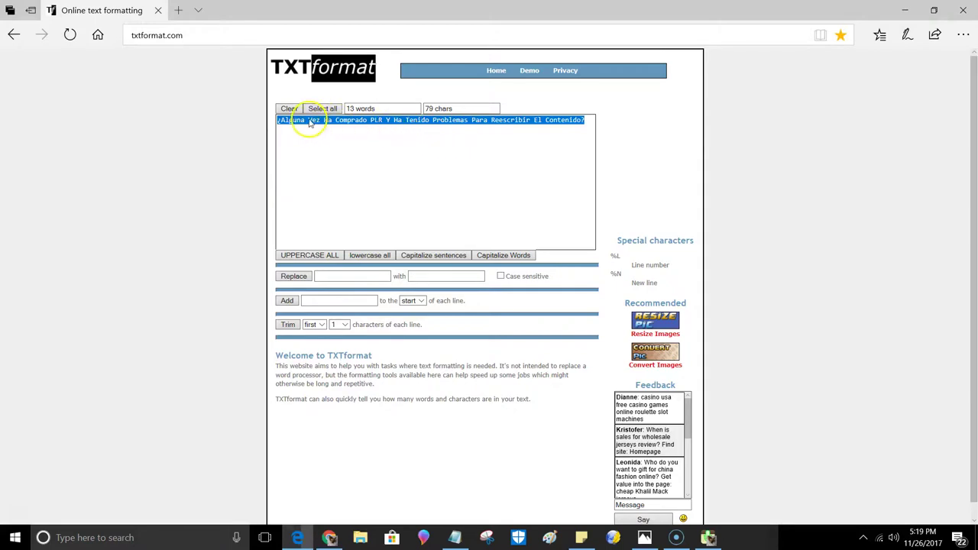
# - Paste the Spanish email text into TXTformat, apply Capitalize Words, and cut the result
pyautogui.rightClick(309, 124)
pyautogui.click(327, 196)
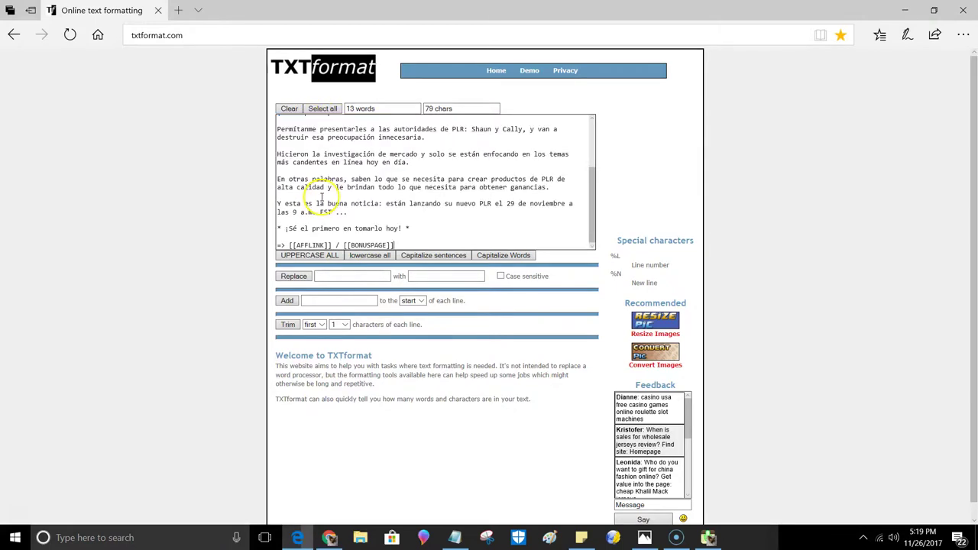
pyautogui.click(490, 260)
pyautogui.click(289, 130)
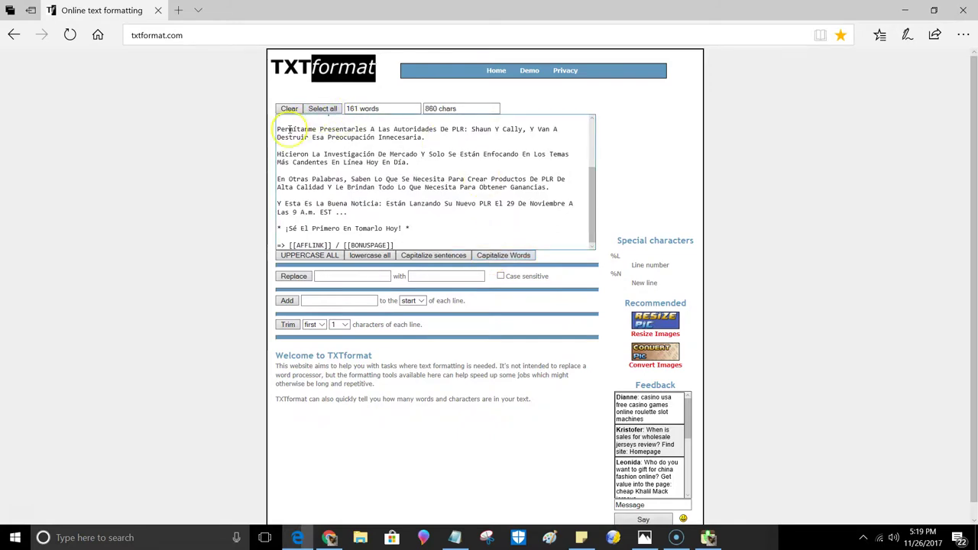
pyautogui.scroll(2, 289, 130)
pyautogui.scroll(1, 289, 130)
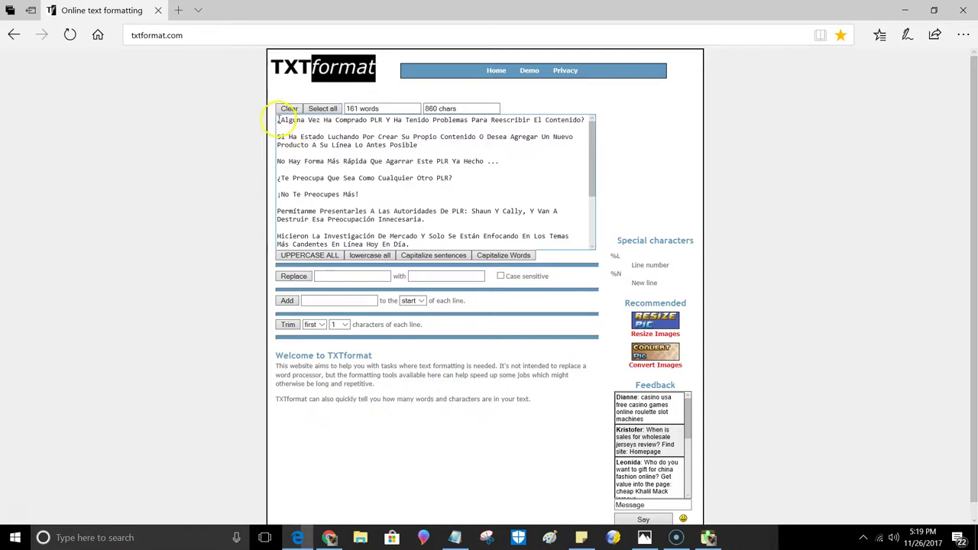
pyautogui.moveTo(277, 120); pyautogui.dragTo(512, 293)
pyautogui.scroll(-1, 444, 172)
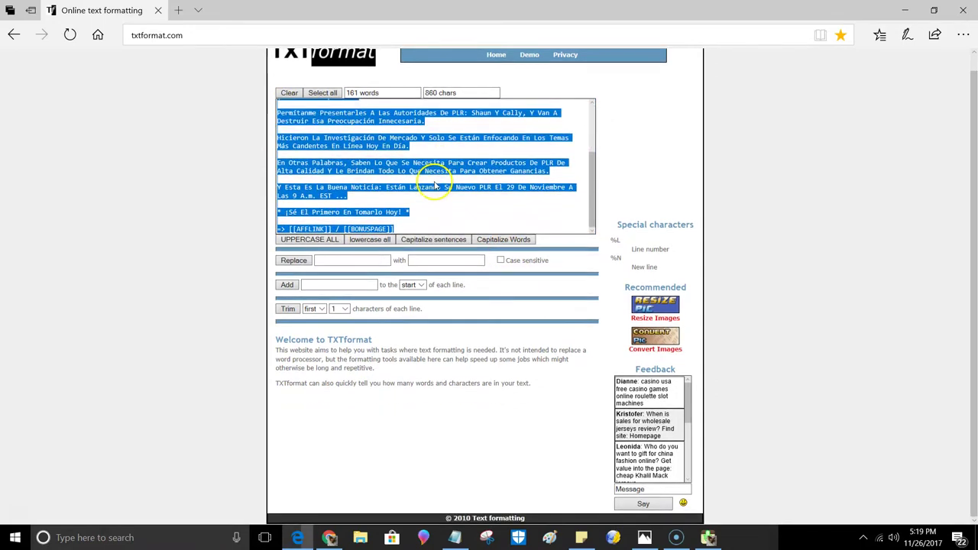
pyautogui.rightClick(314, 145)
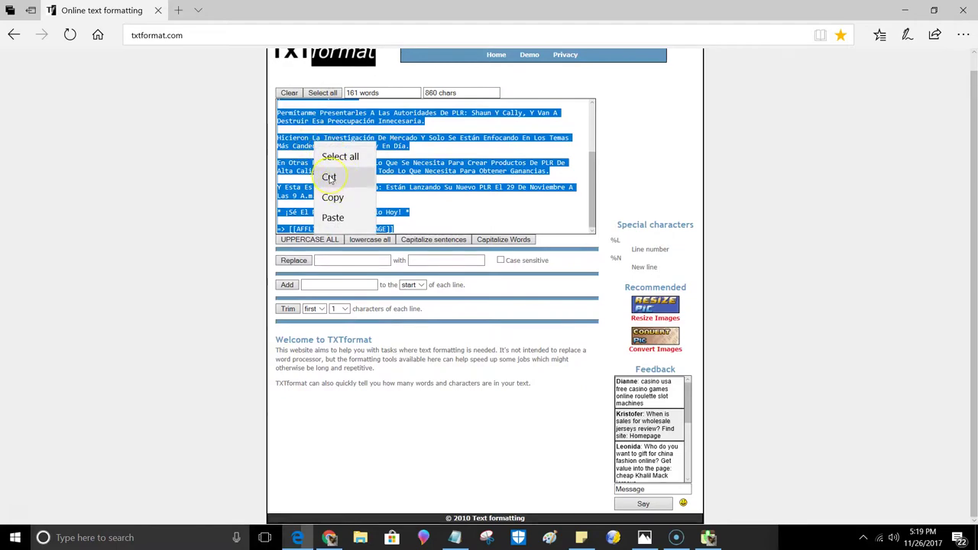
pyautogui.click(329, 178)
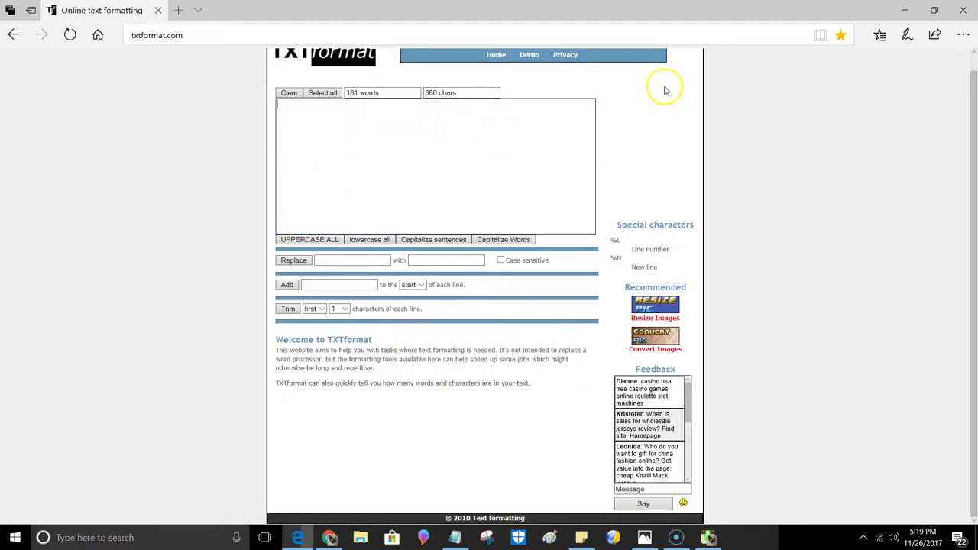
pyautogui.click(902, 16)
pyautogui.click(545, 268)
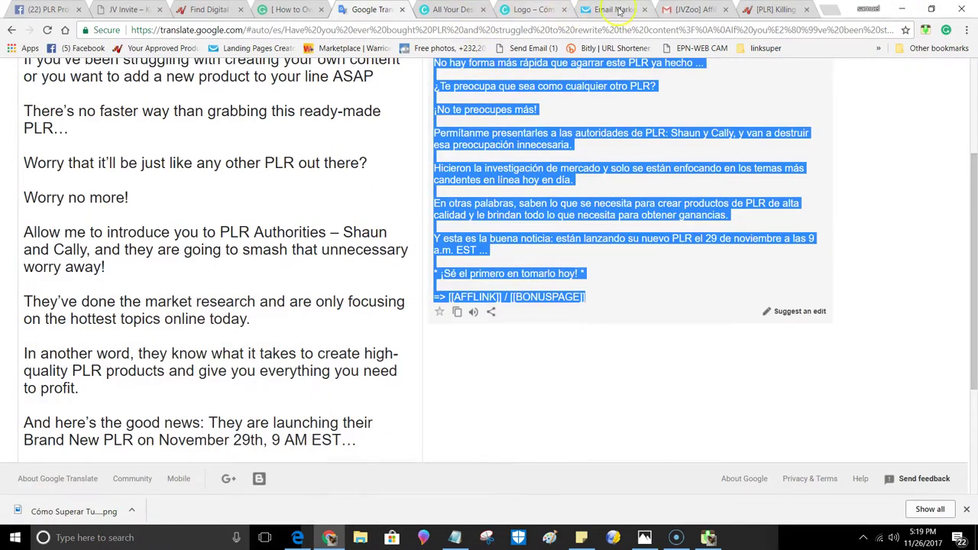
pyautogui.click(616, 9)
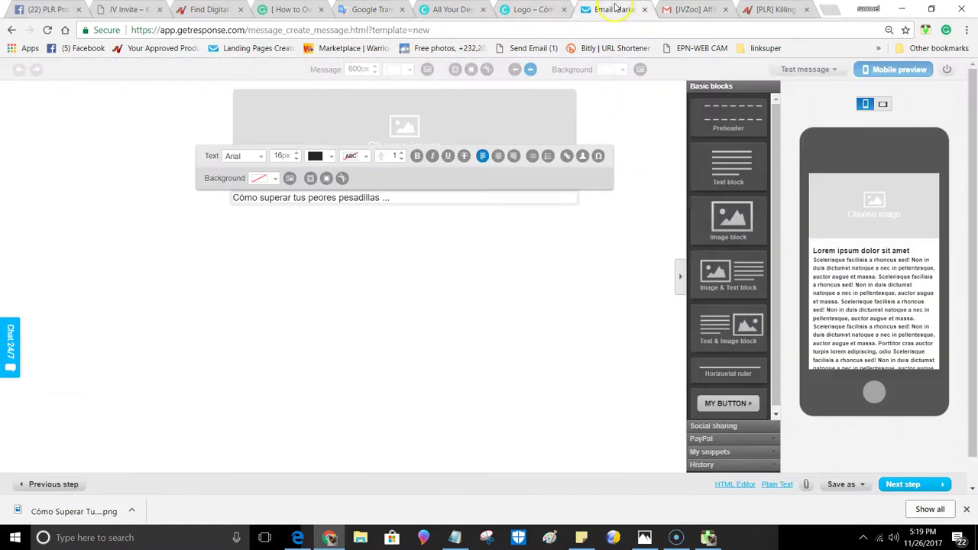
# - Paste the capitalized Spanish body into the email's text block
pyautogui.rightClick(399, 198)
pyautogui.click(417, 275)
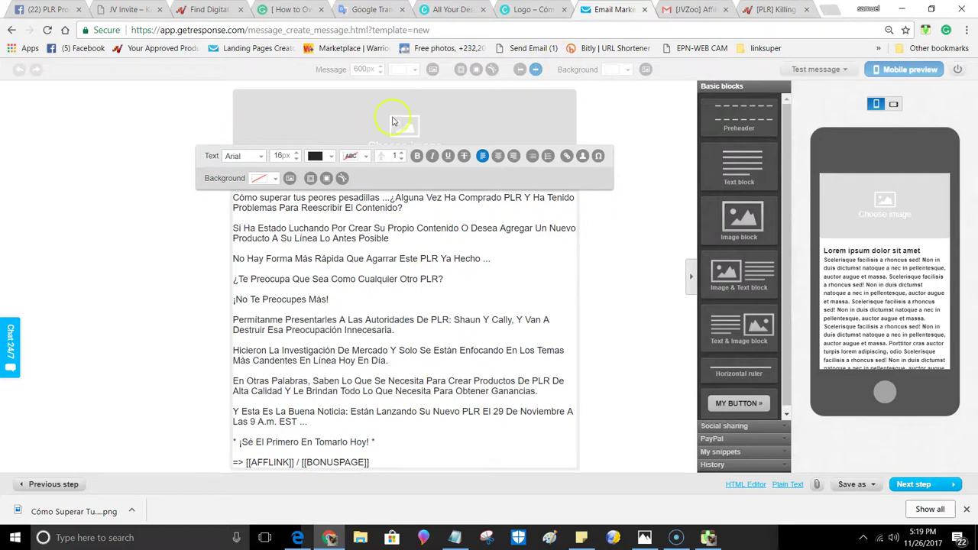
pyautogui.click(426, 116)
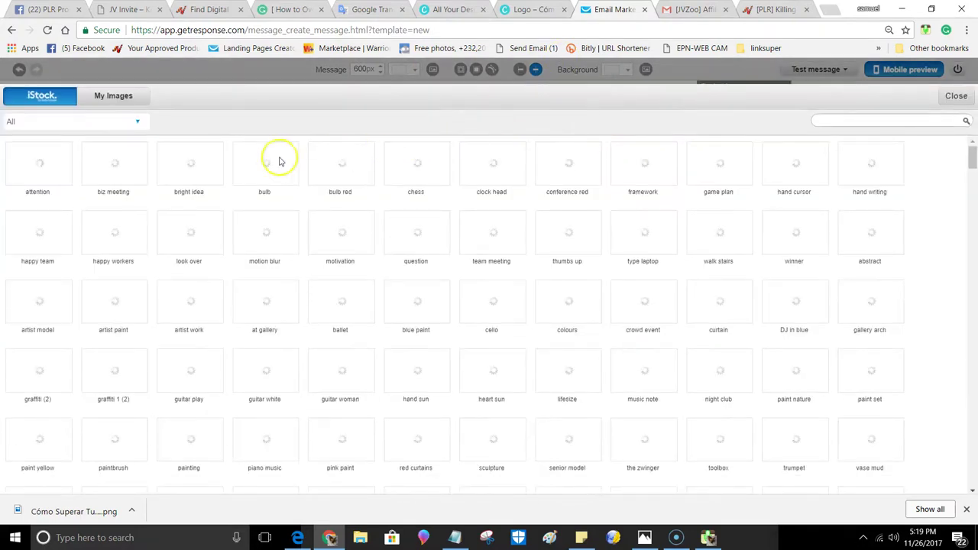
# - Upload the Spanish Canva PNG from the Desktop to My Images and insert it into the image block
pyautogui.click(104, 98)
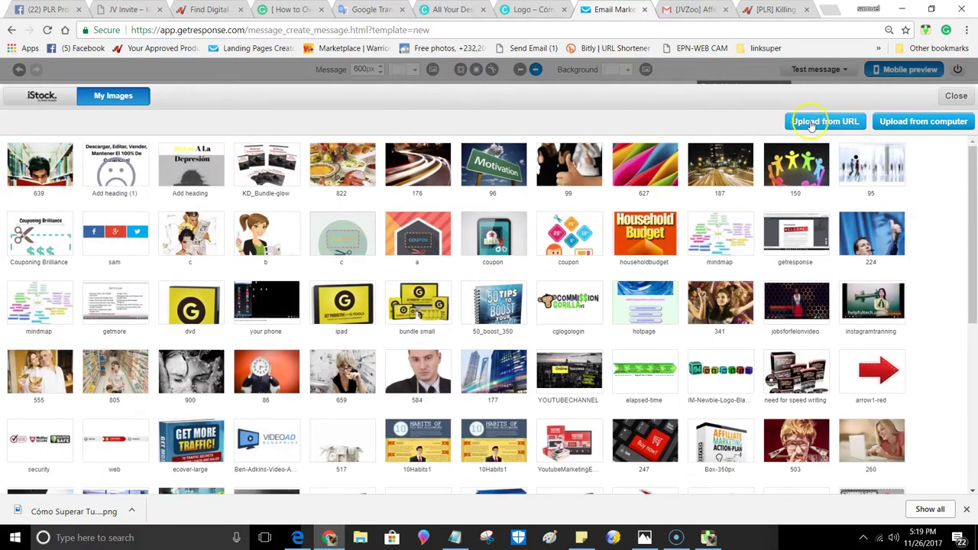
pyautogui.click(838, 123)
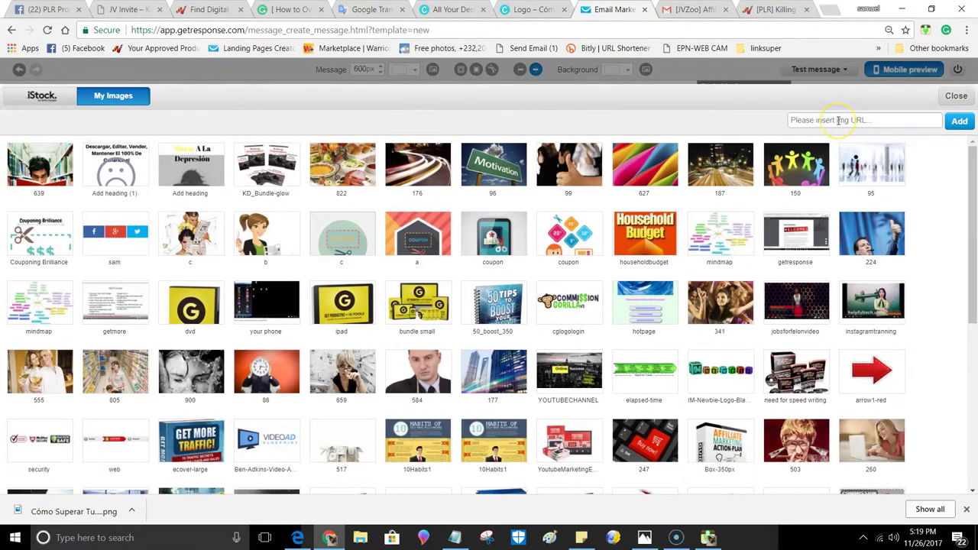
pyautogui.click(938, 98)
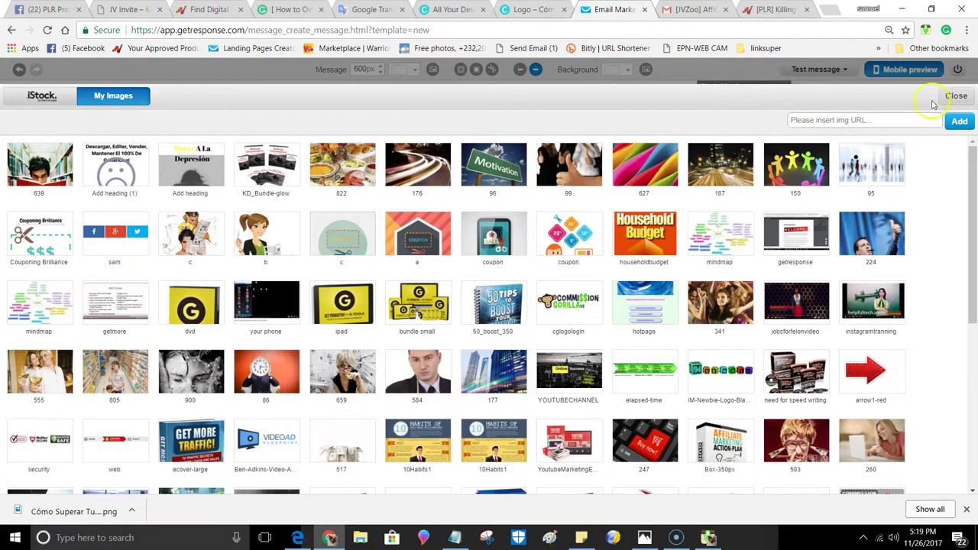
pyautogui.click(107, 97)
pyautogui.click(930, 126)
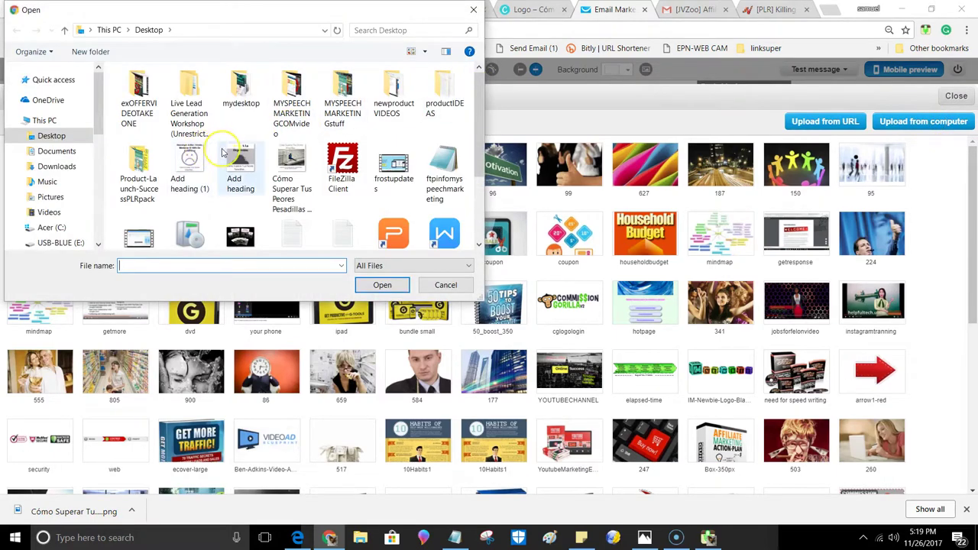
pyautogui.scroll(-2, 256, 153)
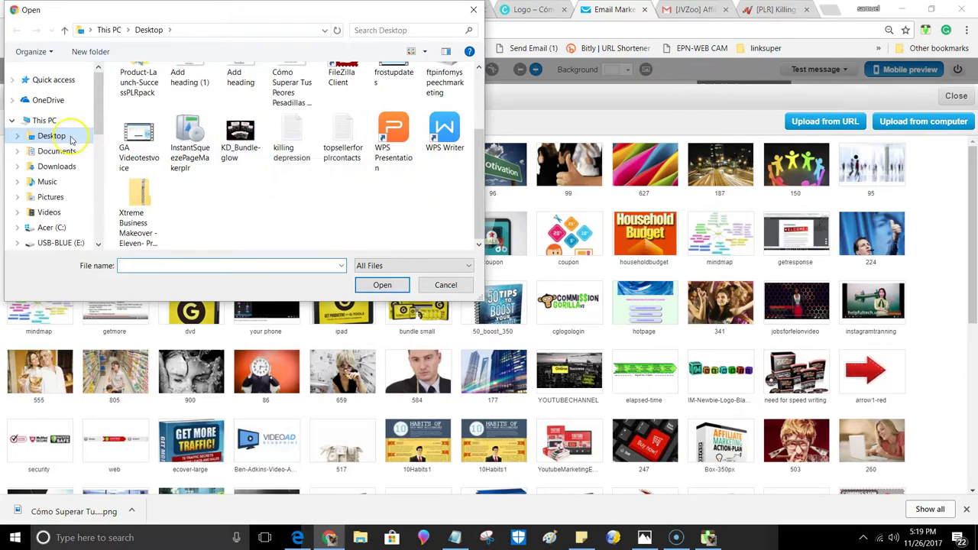
pyautogui.click(66, 137)
pyautogui.click(291, 159)
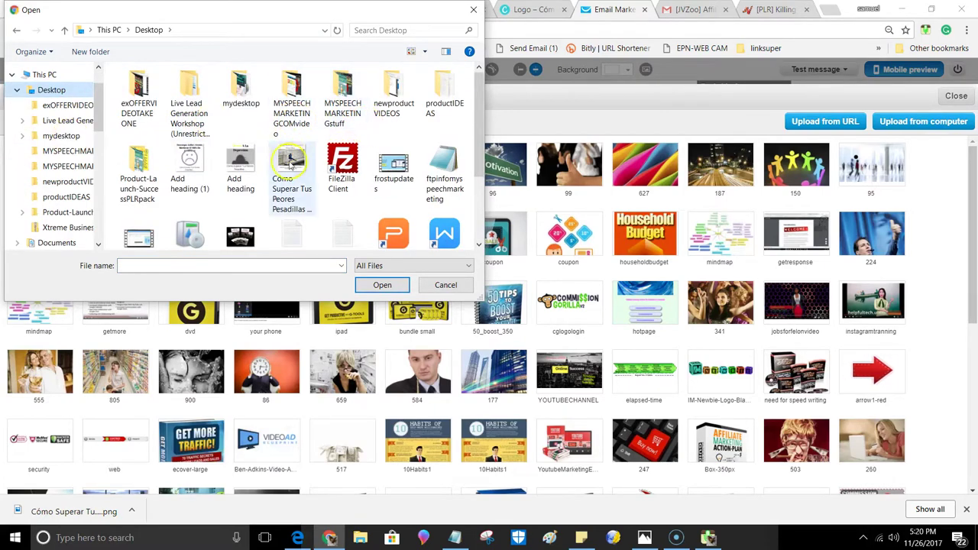
pyautogui.click(390, 293)
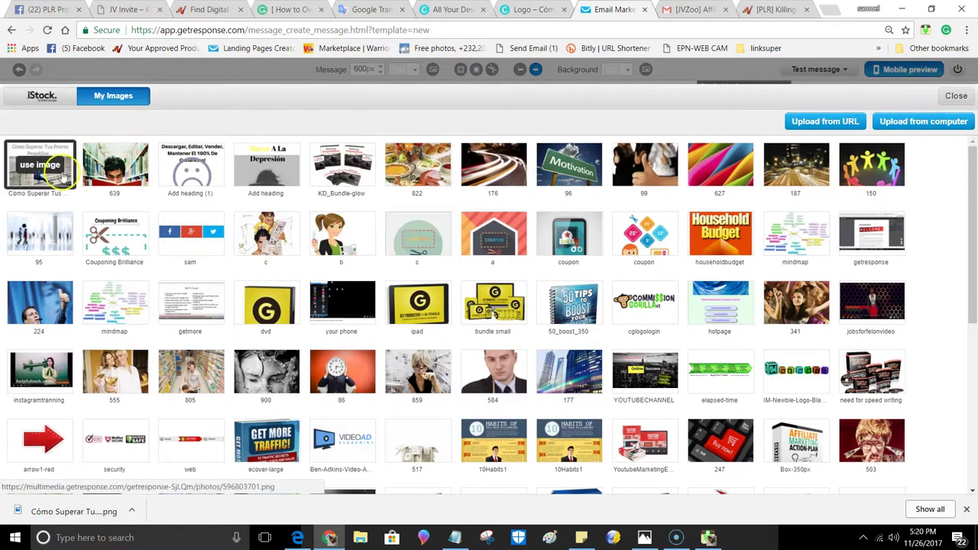
pyautogui.click(30, 167)
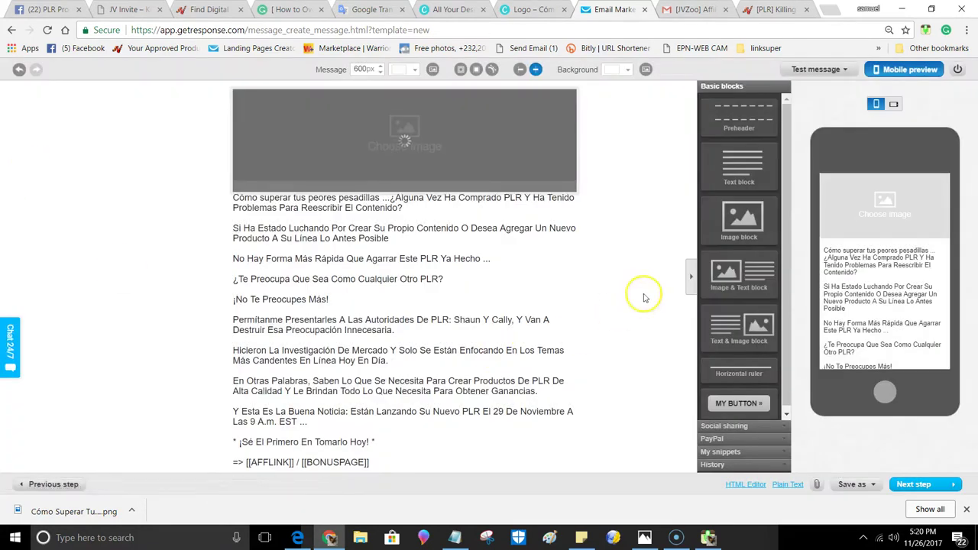
pyautogui.click(342, 241)
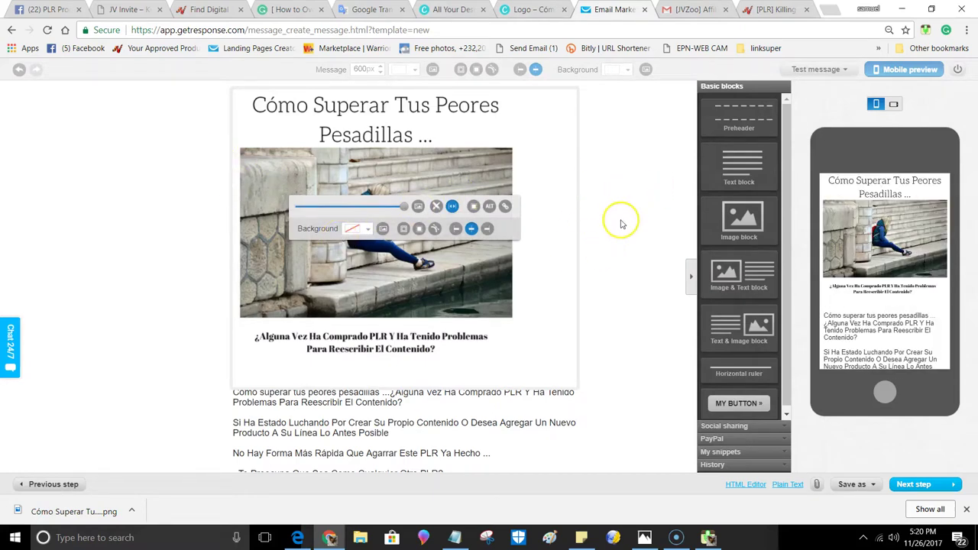
pyautogui.click(444, 212)
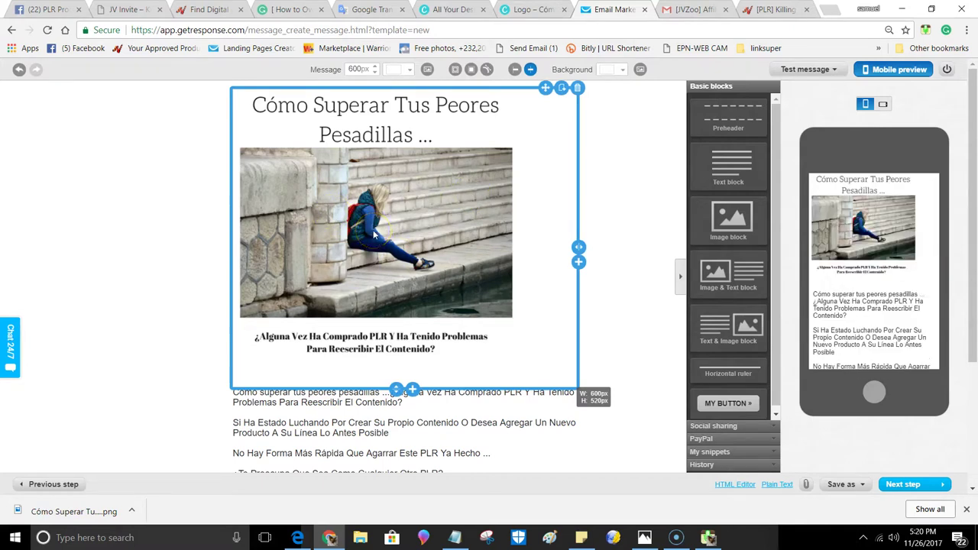
pyautogui.click(525, 345)
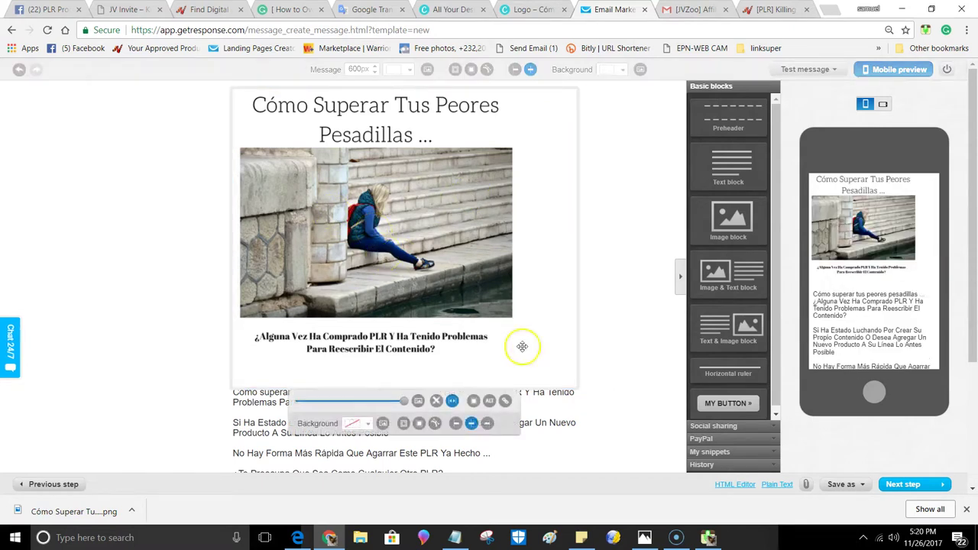
pyautogui.click(506, 401)
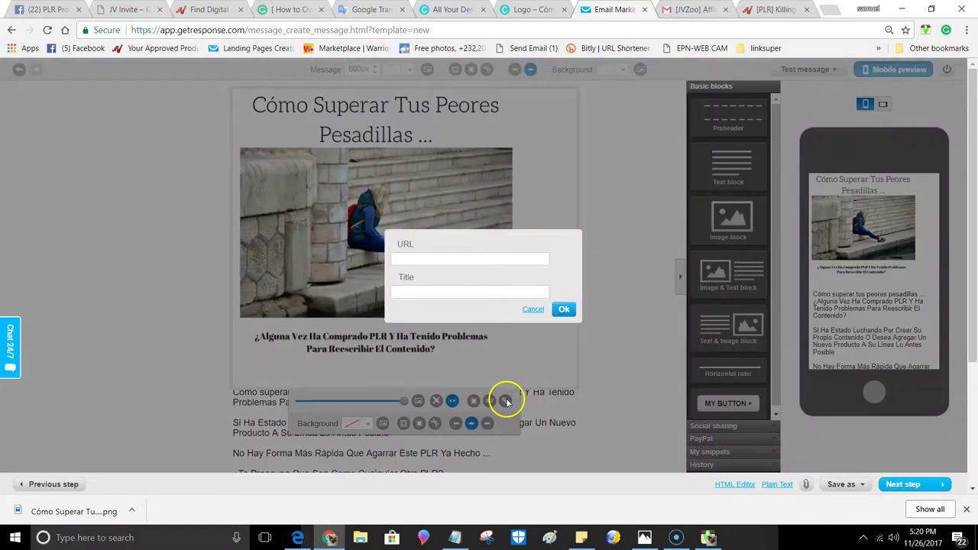
pyautogui.click(455, 538)
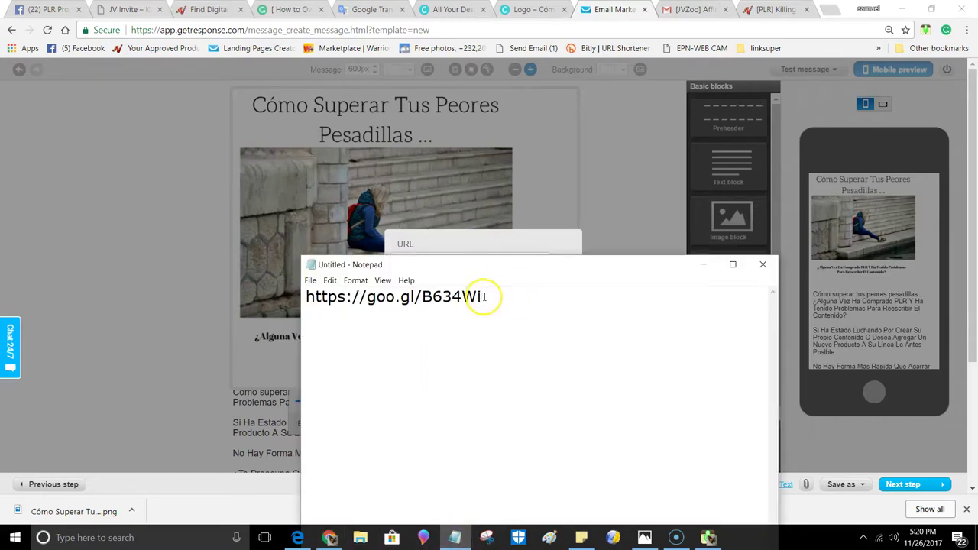
pyautogui.moveTo(484, 296); pyautogui.dragTo(299, 298)
pyautogui.rightClick(329, 303)
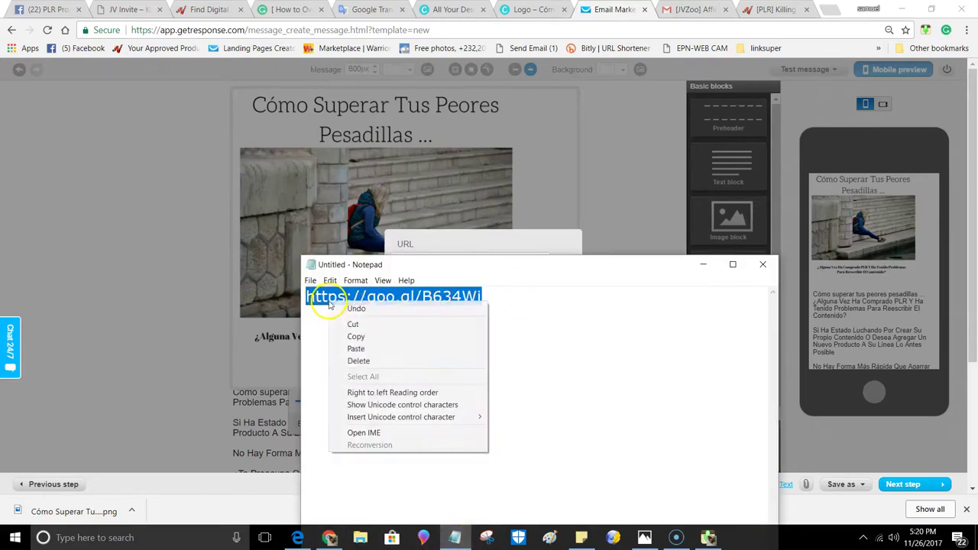
pyautogui.click(356, 337)
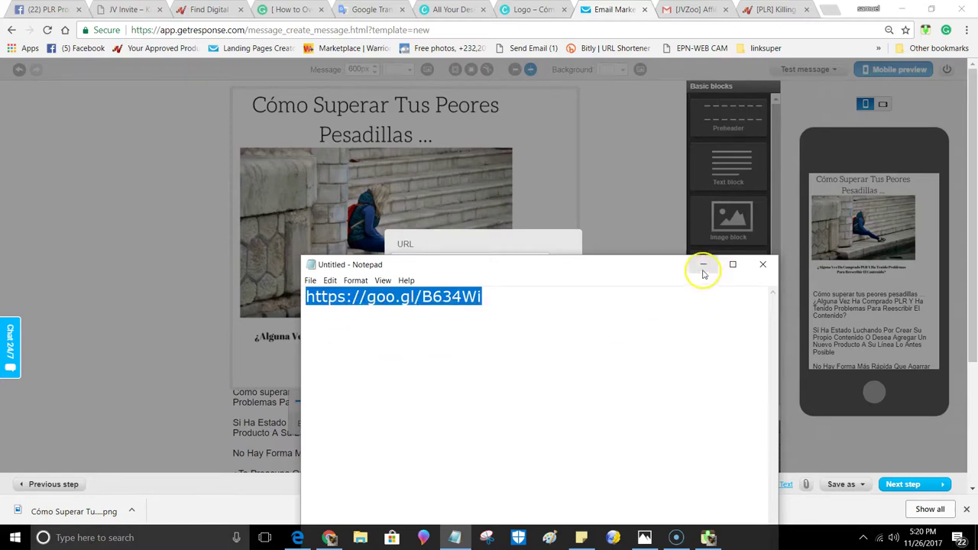
pyautogui.click(703, 265)
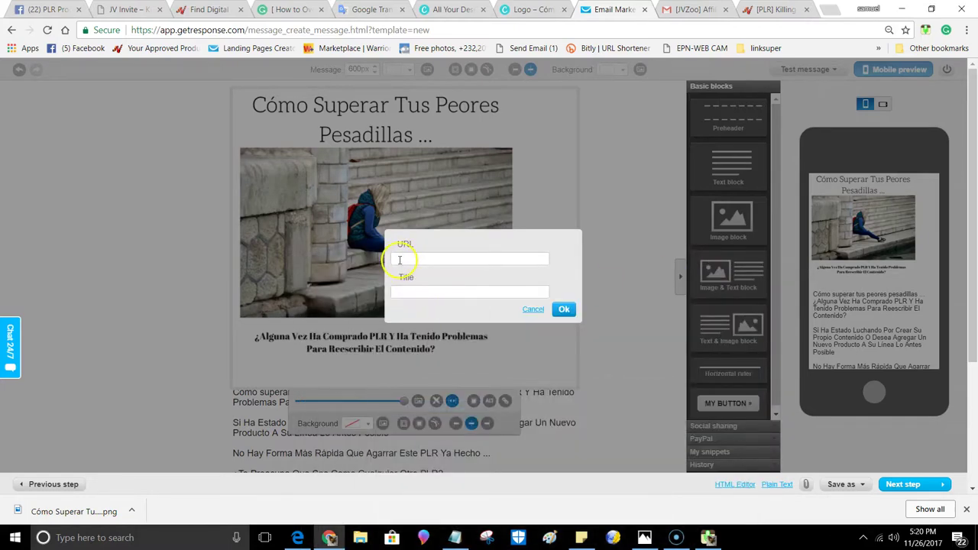
pyautogui.rightClick(399, 260)
pyautogui.click(432, 338)
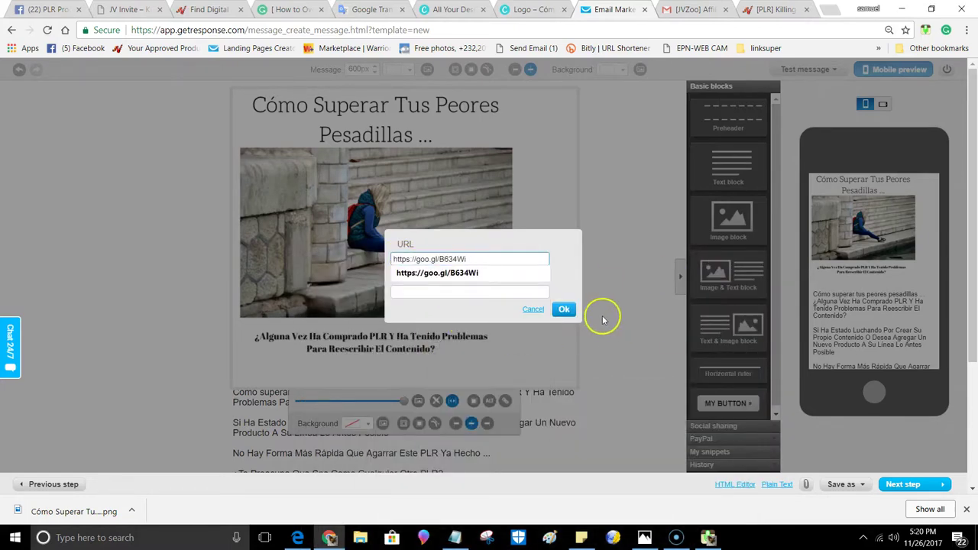
pyautogui.click(563, 310)
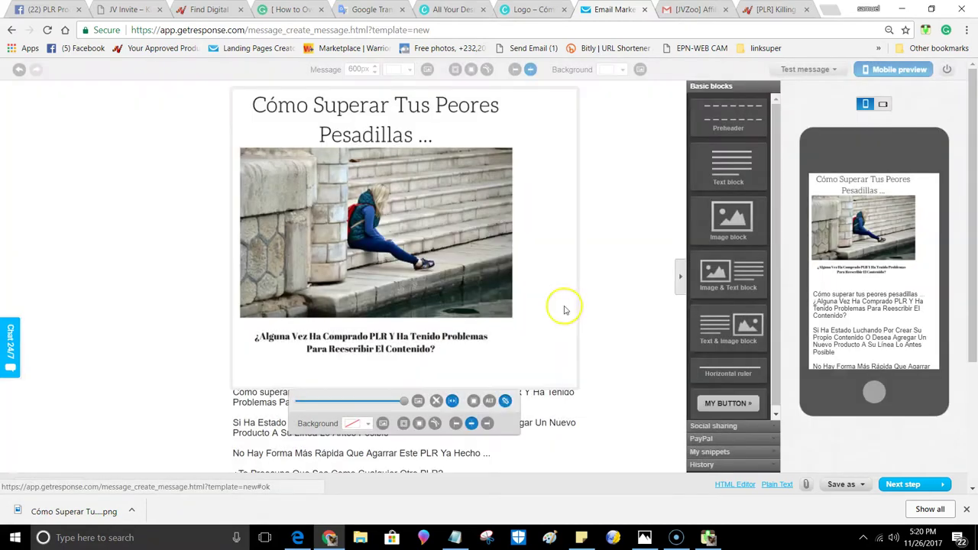
# - Cut the [[AFFLINK]] / [[BONUSPAGE]] placeholder from the email's last line, leaving only =>
pyautogui.click(620, 214)
pyautogui.scroll(-2, 356, 318)
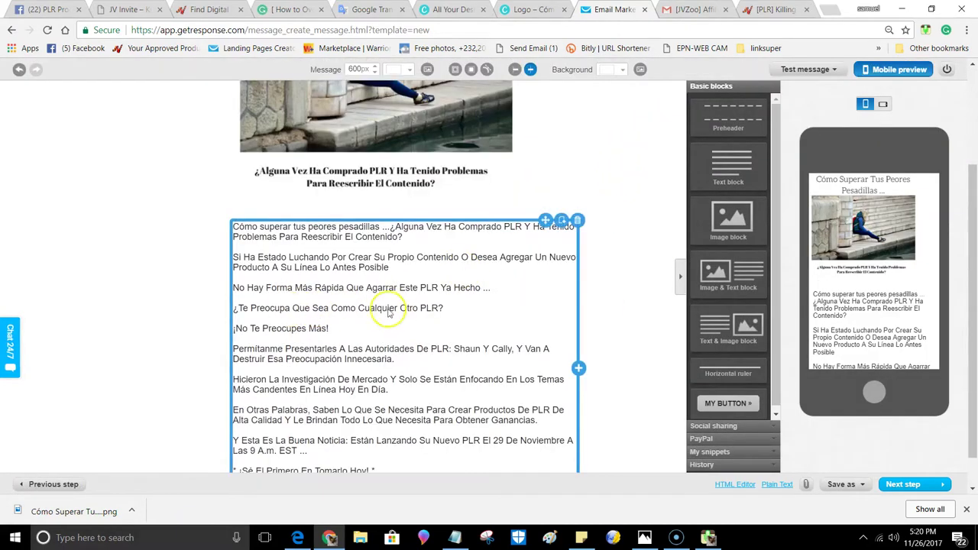
pyautogui.scroll(-1, 357, 318)
pyautogui.click(373, 453)
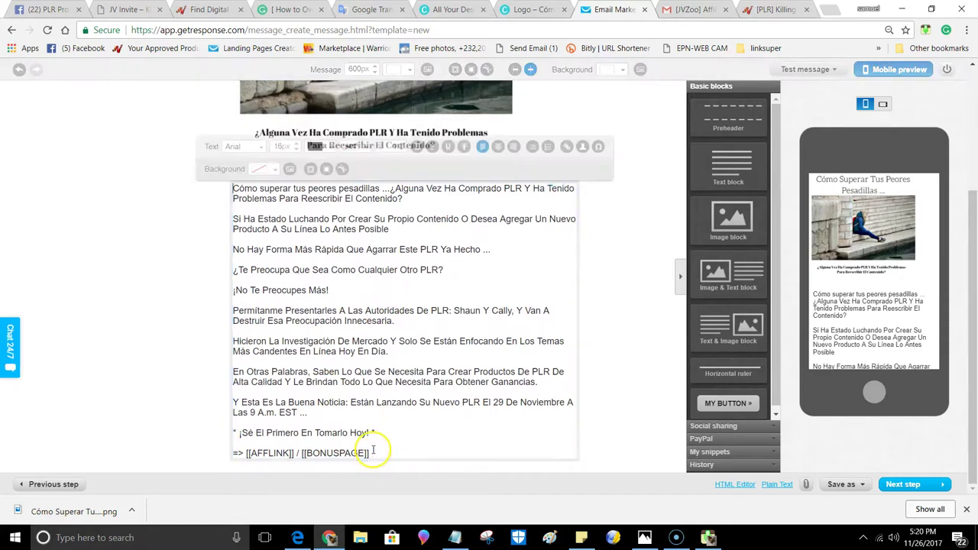
pyautogui.moveTo(375, 454); pyautogui.dragTo(247, 453)
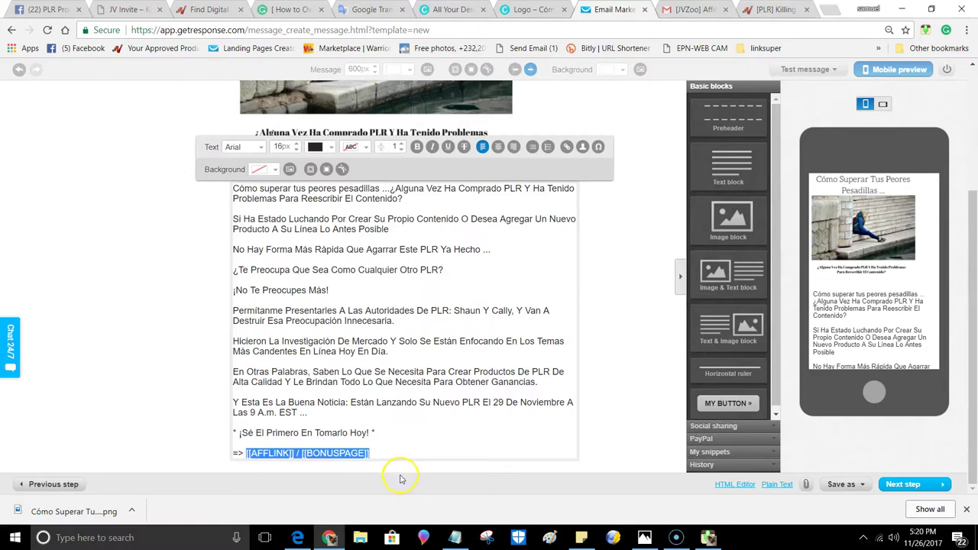
pyautogui.rightClick(324, 453)
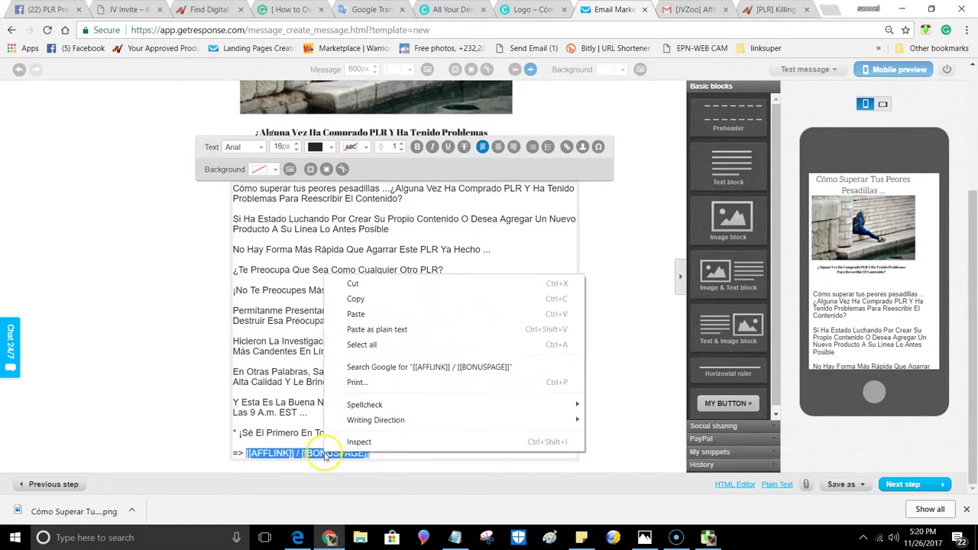
pyautogui.click(356, 285)
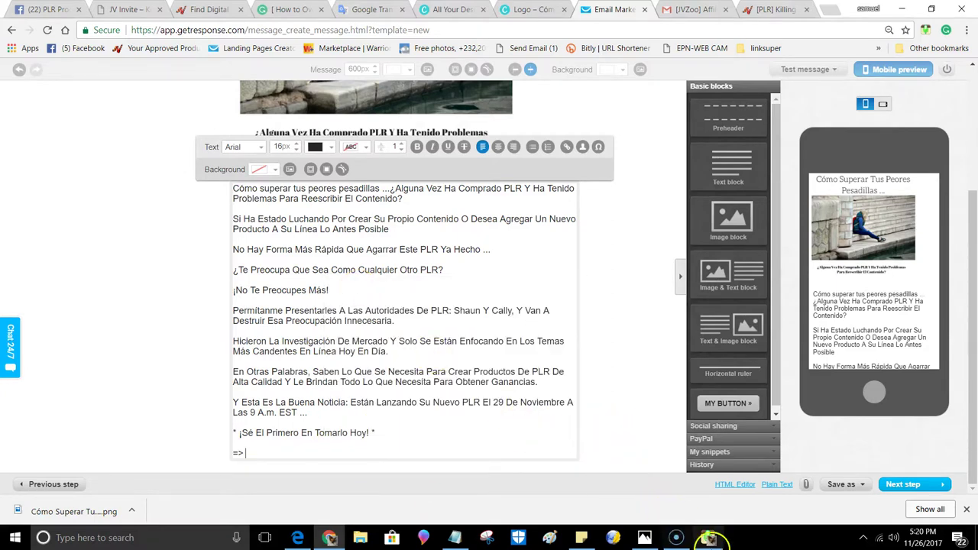
pyautogui.click(710, 538)
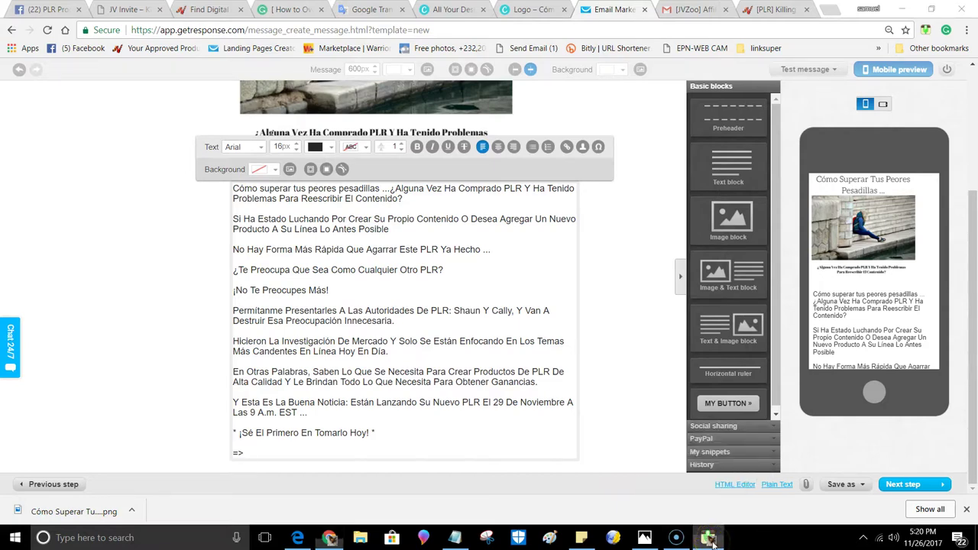
pyautogui.click(700, 226)
# - Erase VoiceNote II's old text, dictate 'Click here to check it out', and cut the transcribed phrase
pyautogui.moveTo(201, 160); pyautogui.dragTo(61, 158)
pyautogui.click(382, 323)
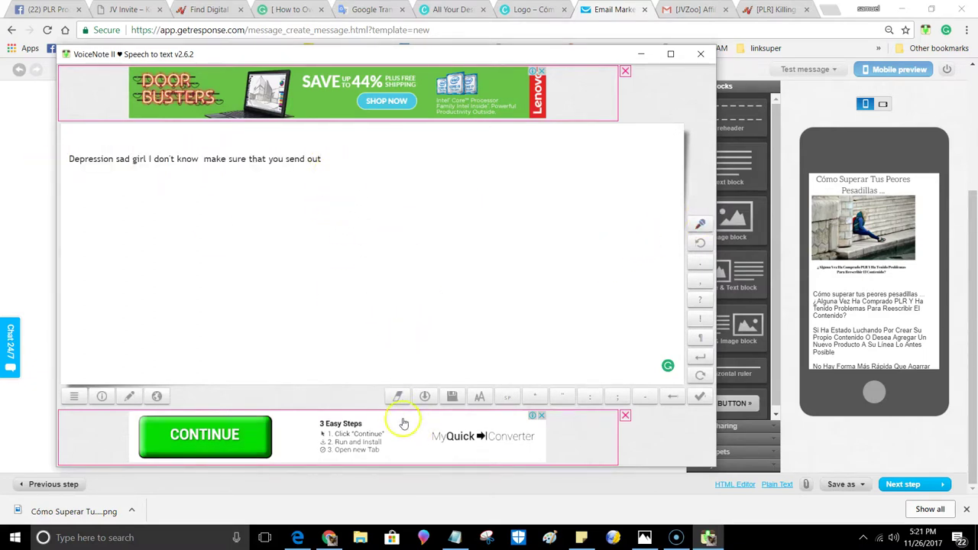
pyautogui.click(396, 396)
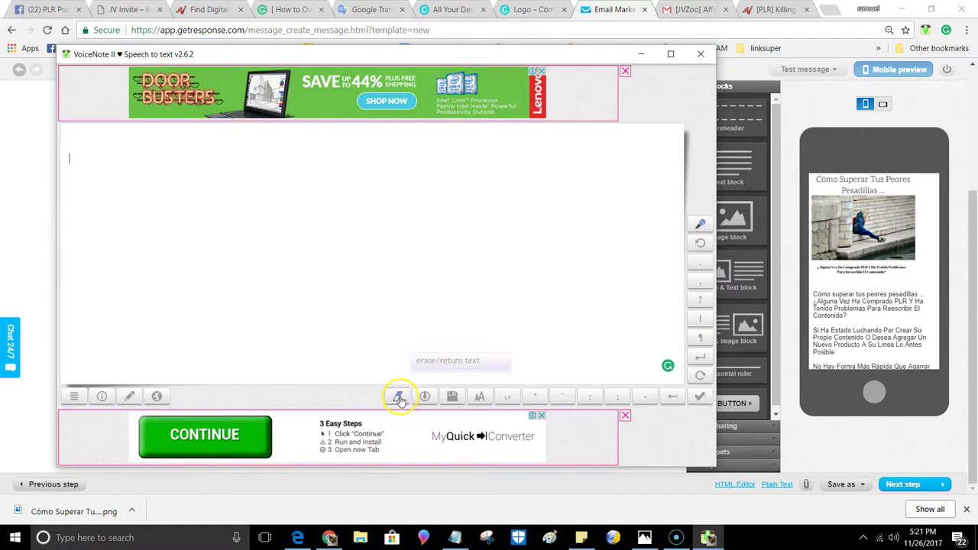
pyautogui.click(699, 226)
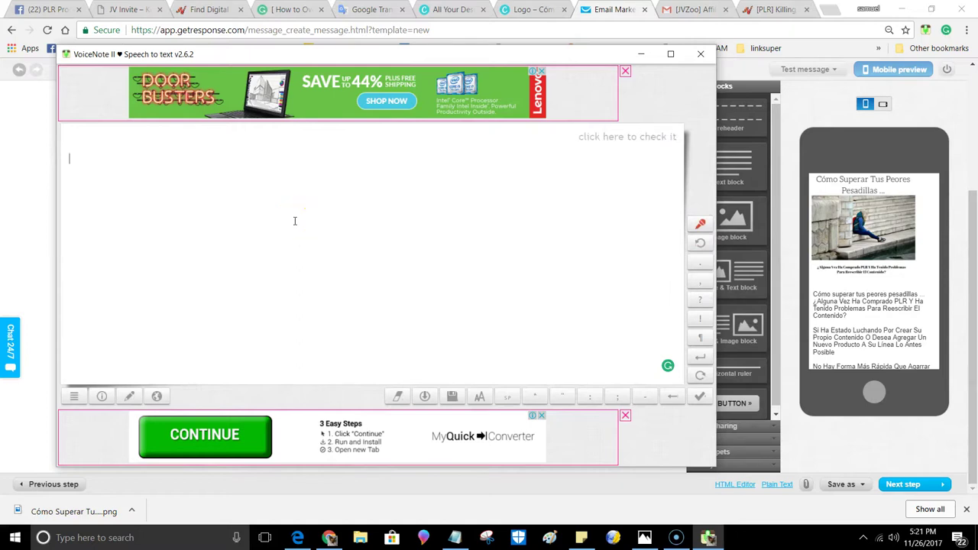
pyautogui.click(699, 228)
pyautogui.moveTo(70, 159); pyautogui.dragTo(146, 152)
pyautogui.rightClick(151, 159)
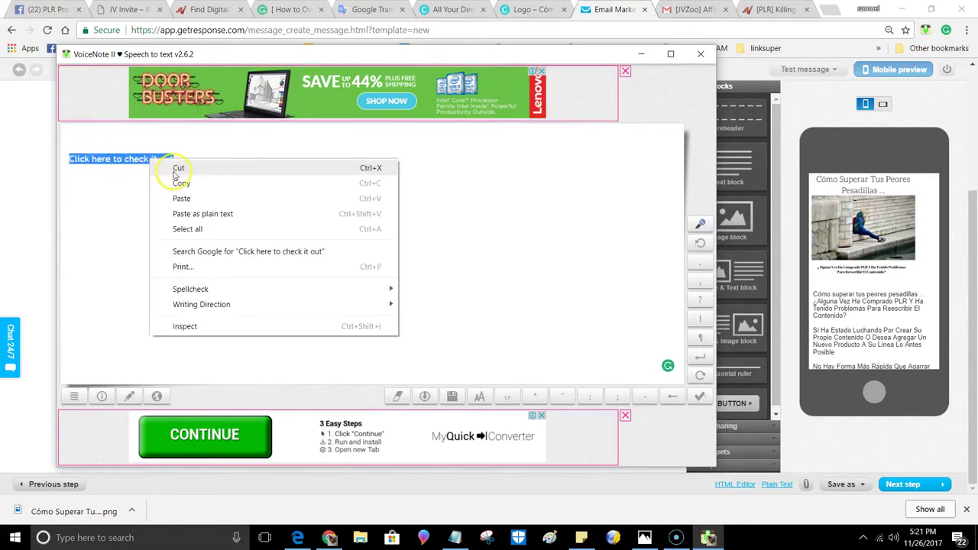
pyautogui.click(179, 170)
pyautogui.click(642, 53)
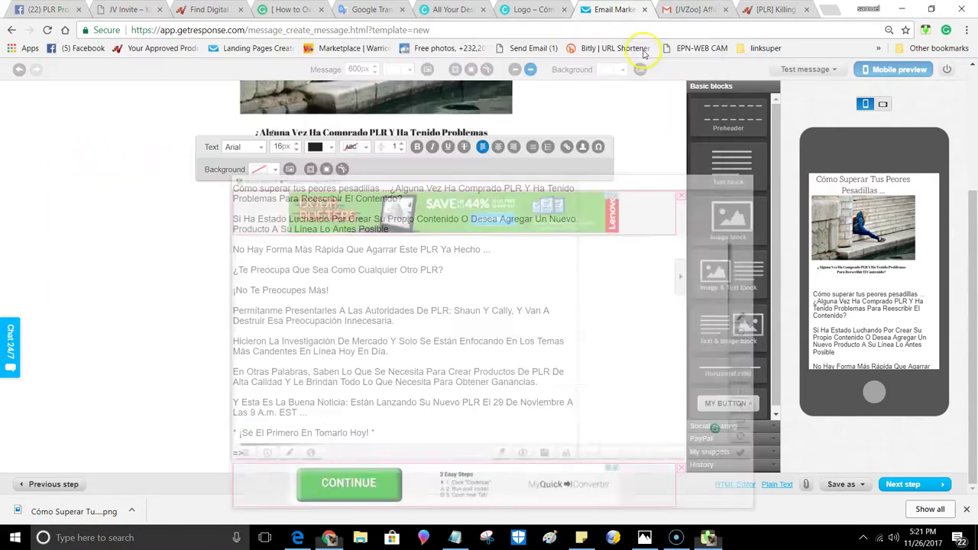
pyautogui.rightClick(253, 449)
# - Add 'Click here to check it out' after => and select the phrase for linking
pyautogui.click(282, 346)
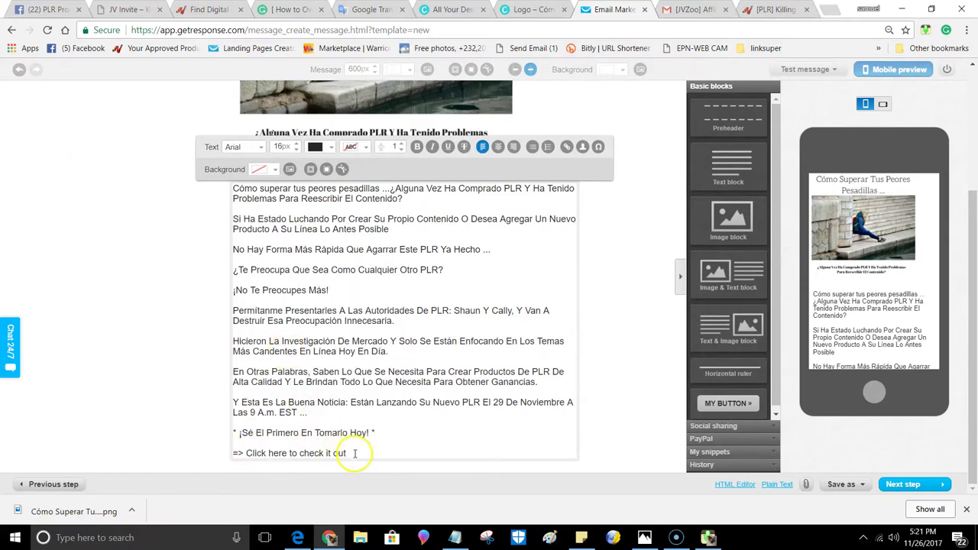
pyautogui.moveTo(353, 453); pyautogui.dragTo(243, 454)
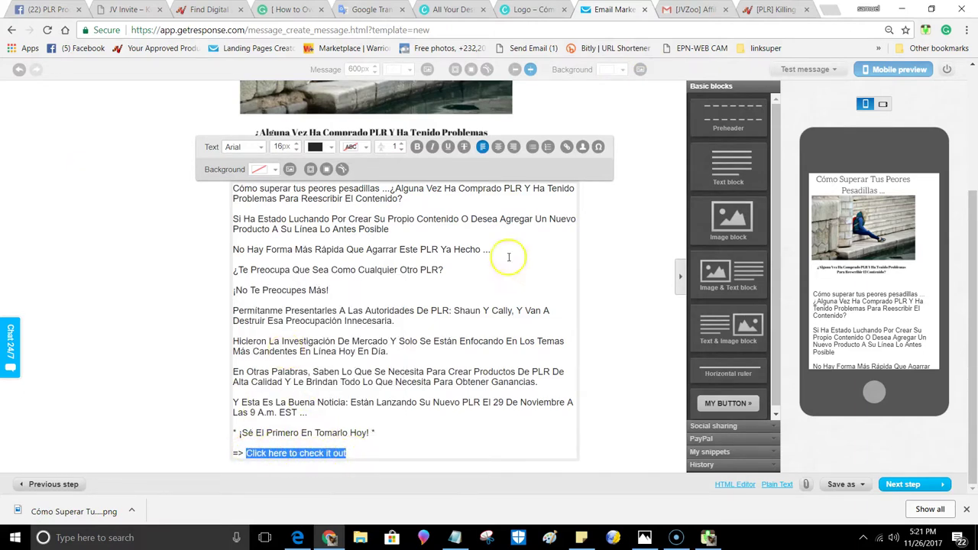
pyautogui.click(567, 148)
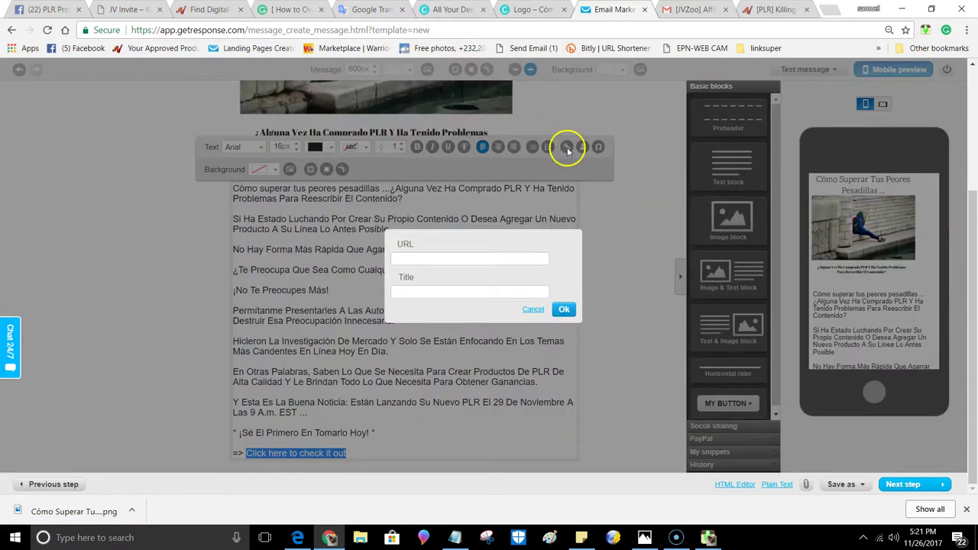
pyautogui.rightClick(398, 258)
pyautogui.click(428, 330)
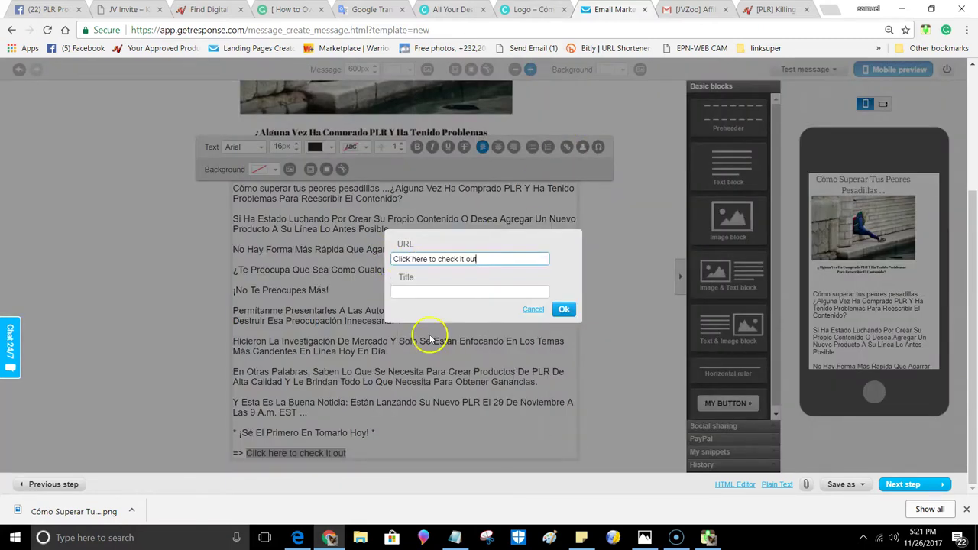
pyautogui.click(457, 538)
pyautogui.rightClick(432, 295)
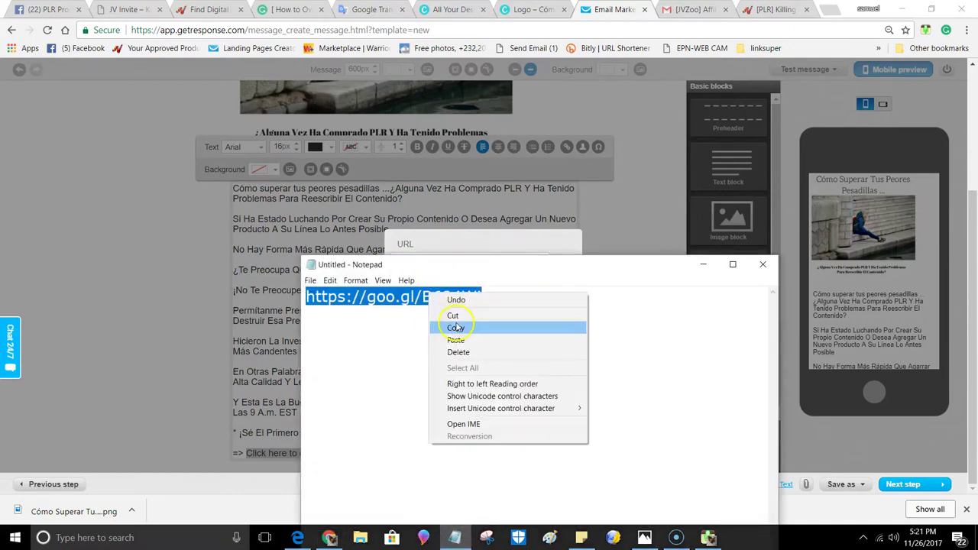
pyautogui.click(456, 330)
pyautogui.click(703, 264)
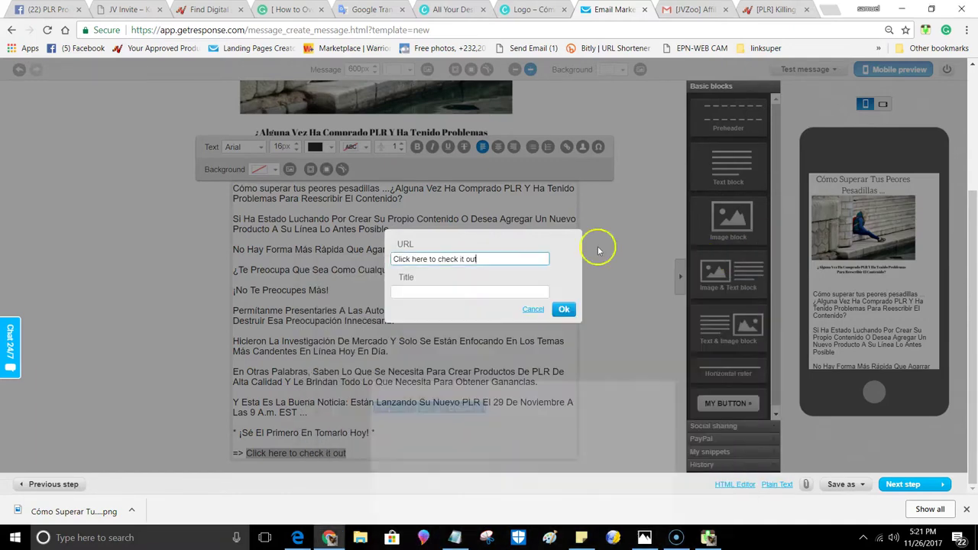
pyautogui.rightClick(393, 258)
pyautogui.click(432, 297)
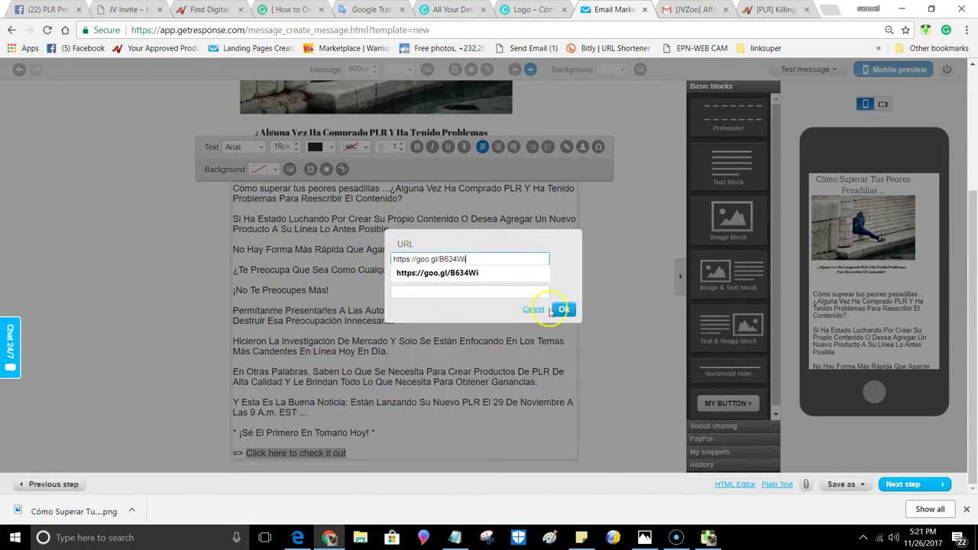
pyautogui.click(563, 309)
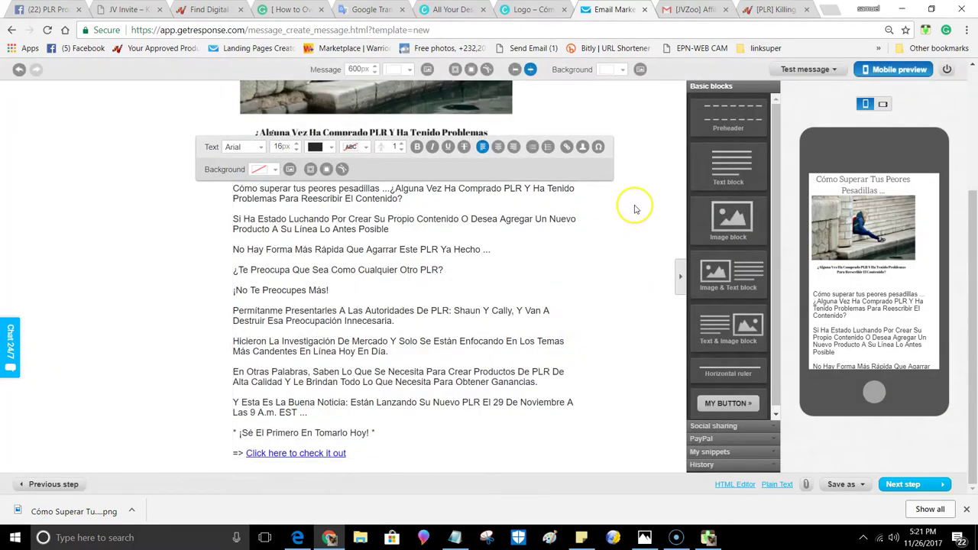
pyautogui.click(635, 209)
pyautogui.scroll(3, 563, 201)
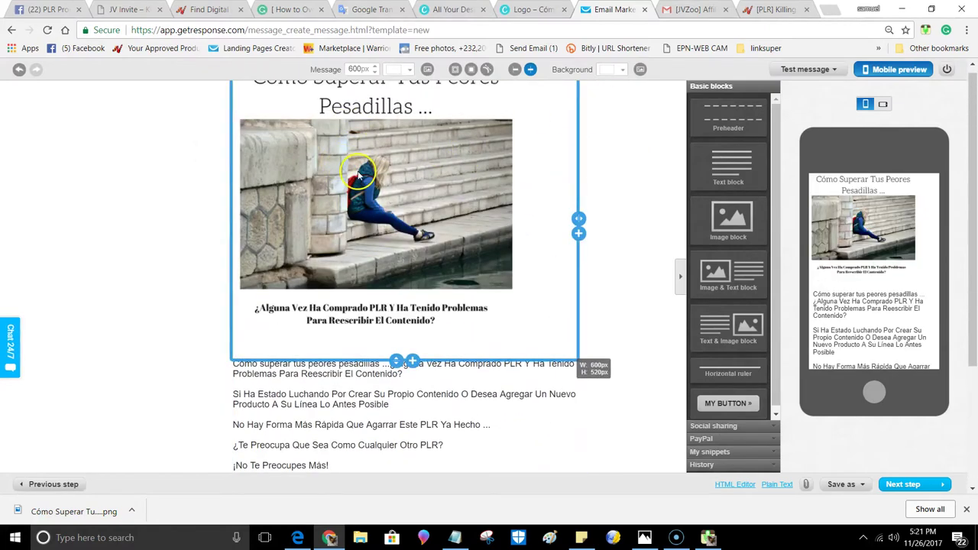
pyautogui.scroll(-3, 553, 180)
pyautogui.click(806, 70)
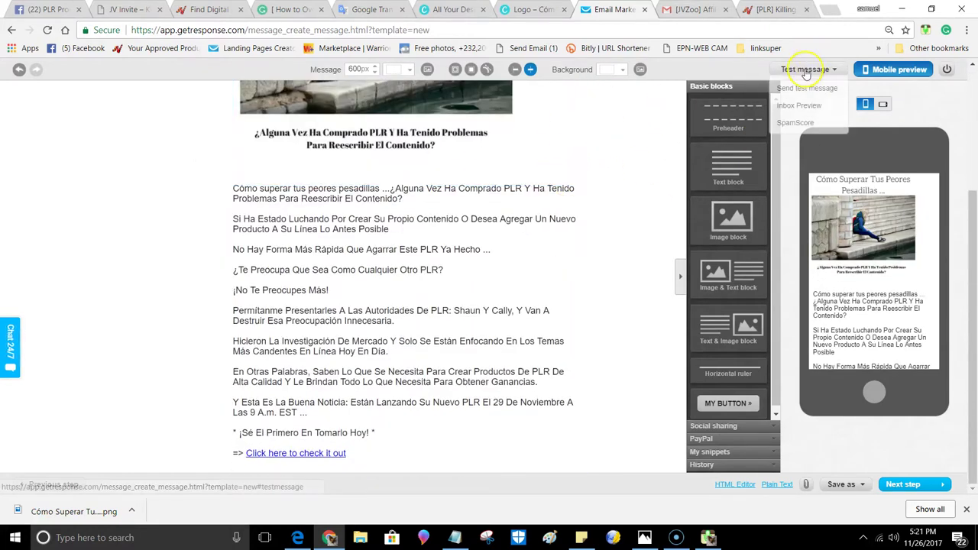
pyautogui.click(797, 122)
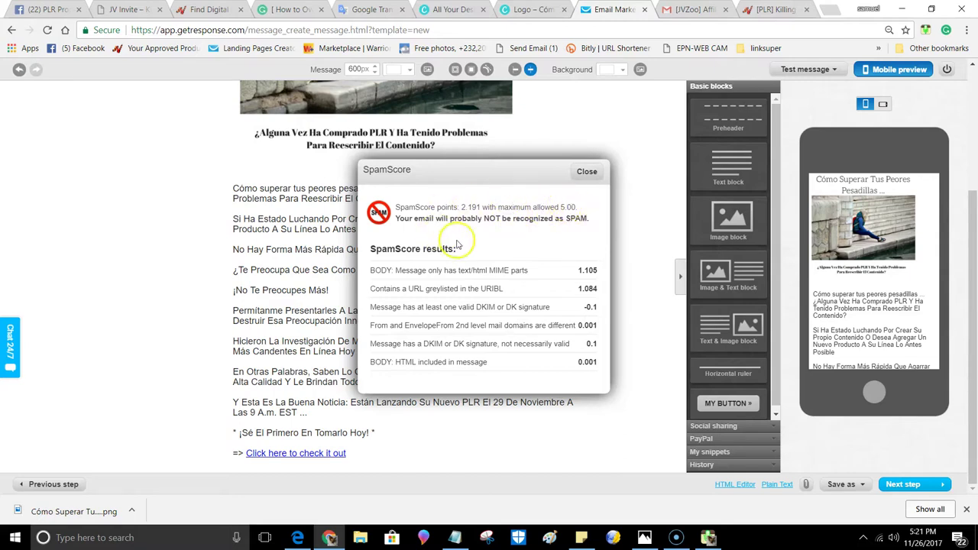
pyautogui.click(585, 172)
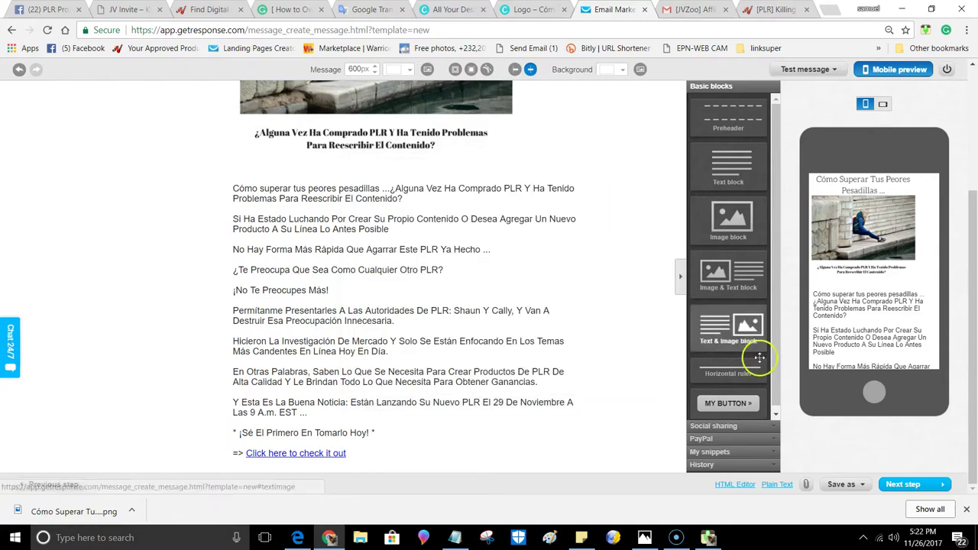
# - Generate the email's plain-text version from the HTML message with HTML to Plain
pyautogui.click(775, 486)
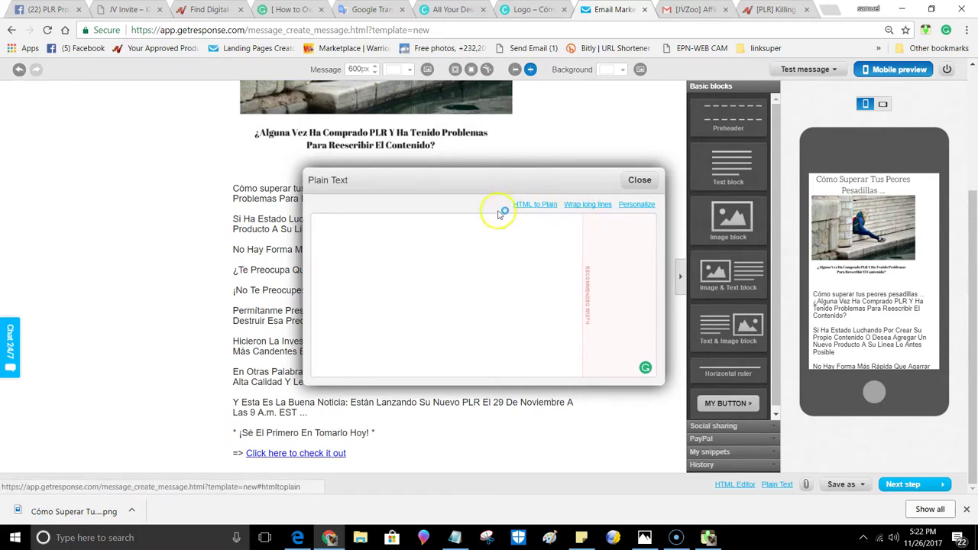
pyautogui.click(527, 205)
pyautogui.click(638, 181)
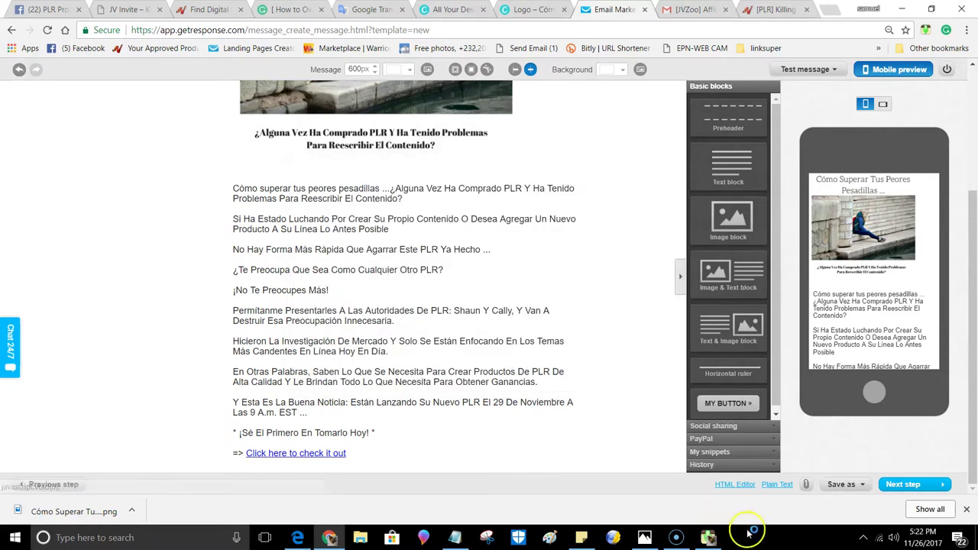
# - Review the plain-text version and wrap its long lines
pyautogui.click(776, 486)
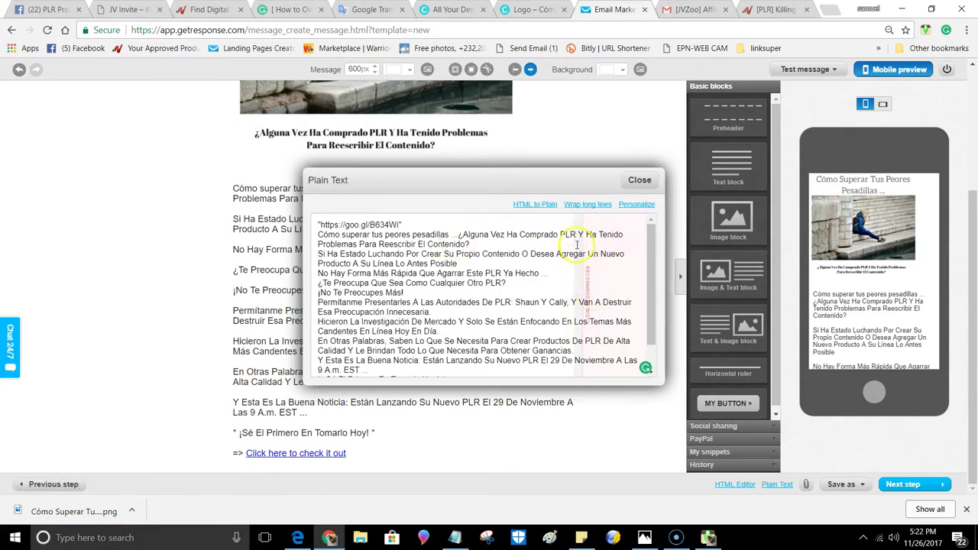
pyautogui.scroll(-1, 584, 269)
pyautogui.scroll(1, 584, 264)
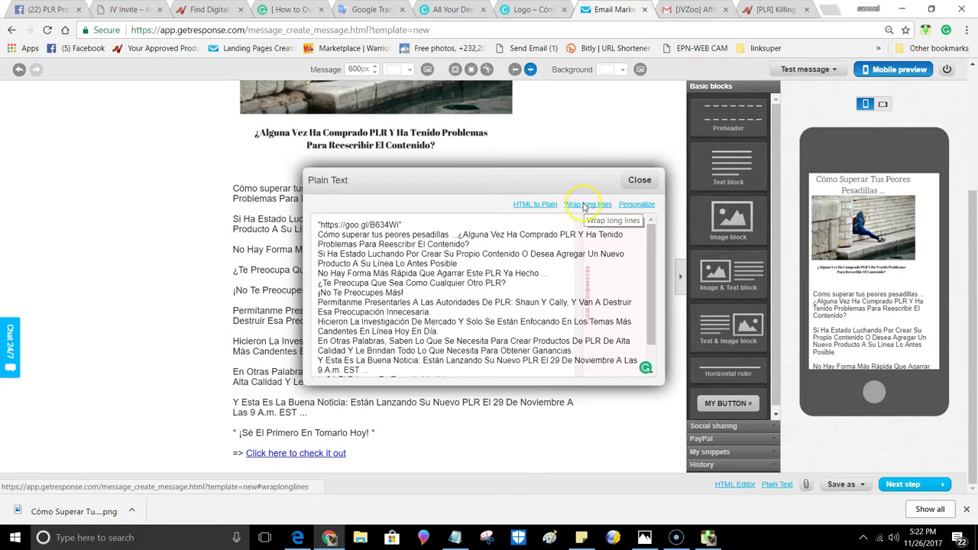
pyautogui.click(584, 205)
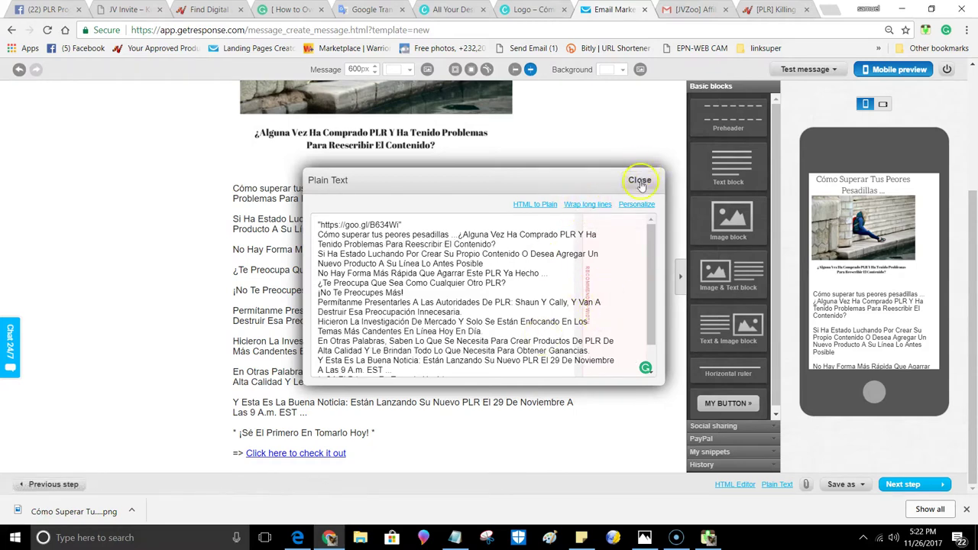
pyautogui.click(640, 179)
# - Run the SpamScore check on the email, which scores 1.086 of 5.00
pyautogui.click(819, 70)
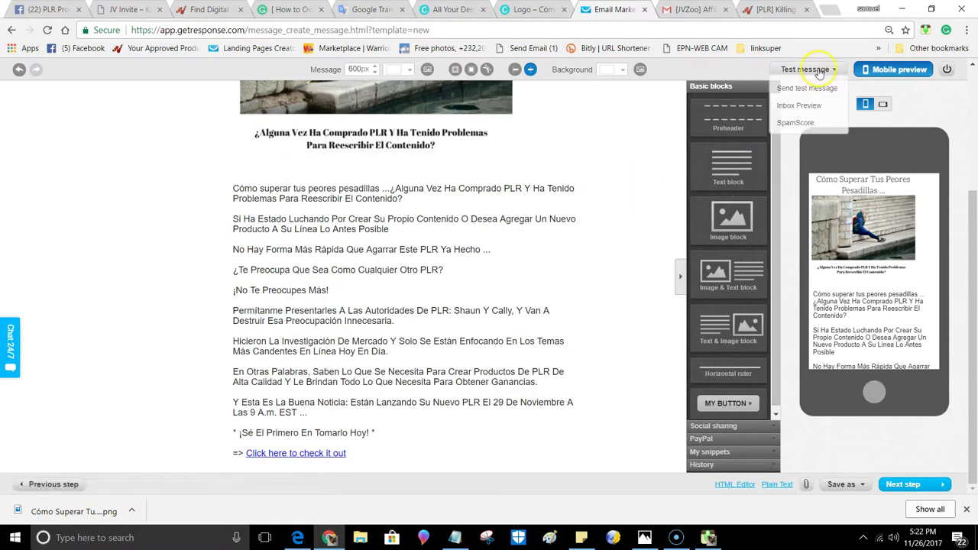
pyautogui.click(794, 123)
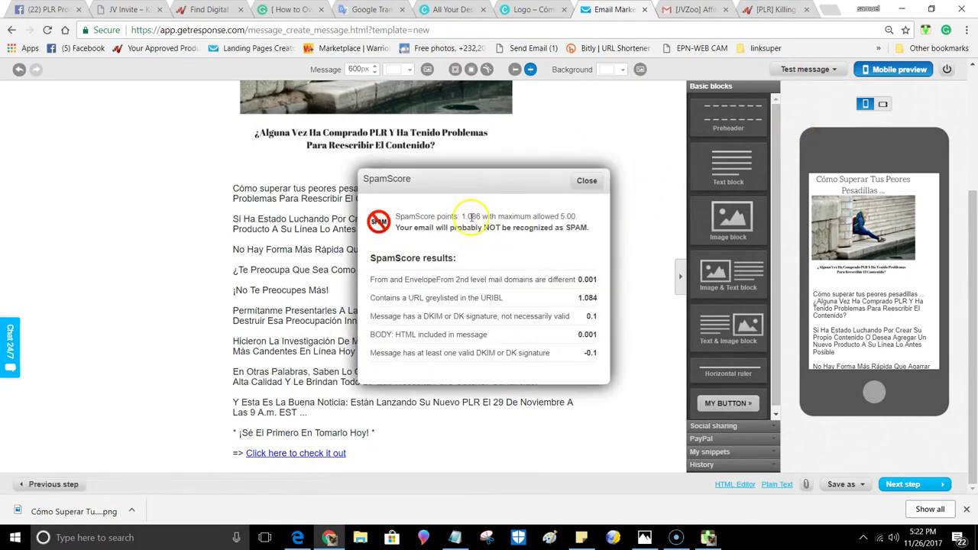
pyautogui.click(586, 181)
pyautogui.click(805, 69)
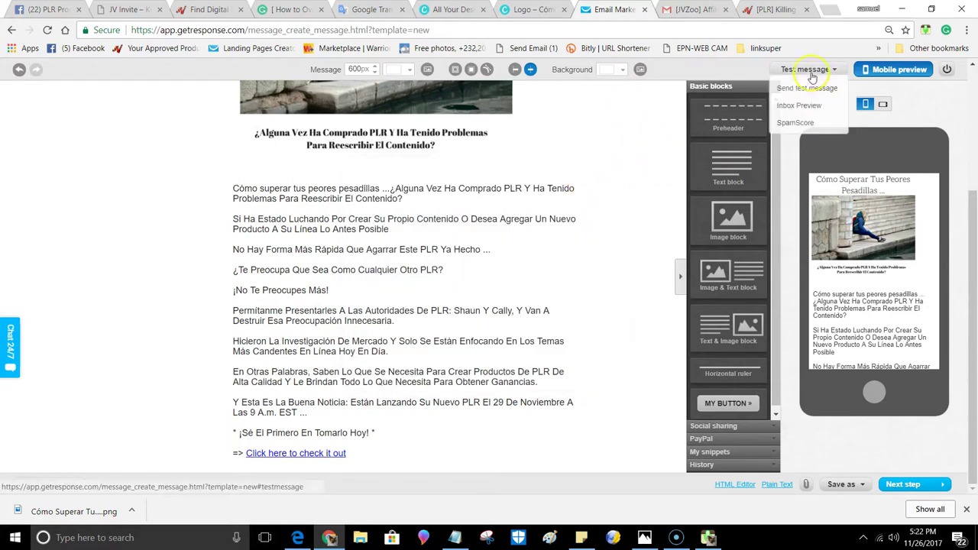
pyautogui.click(796, 123)
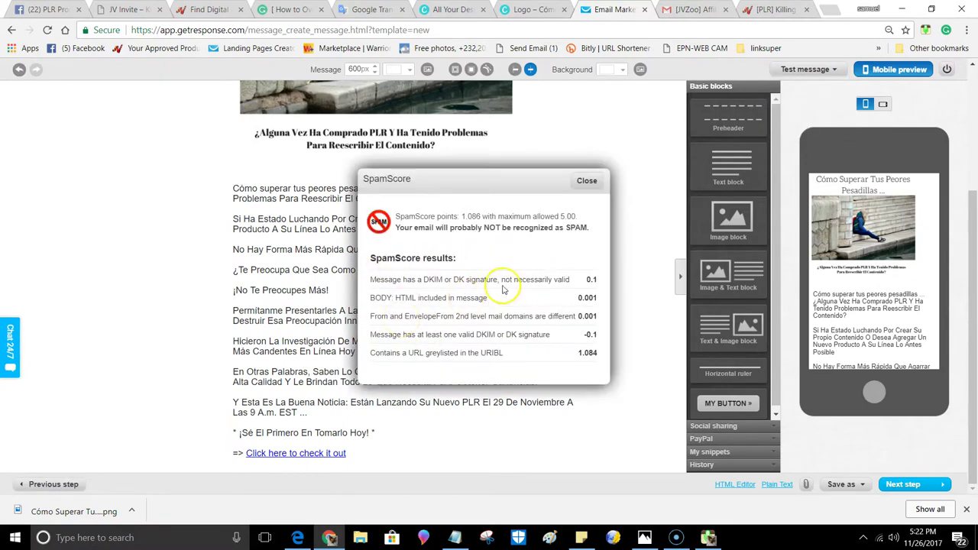
pyautogui.click(585, 181)
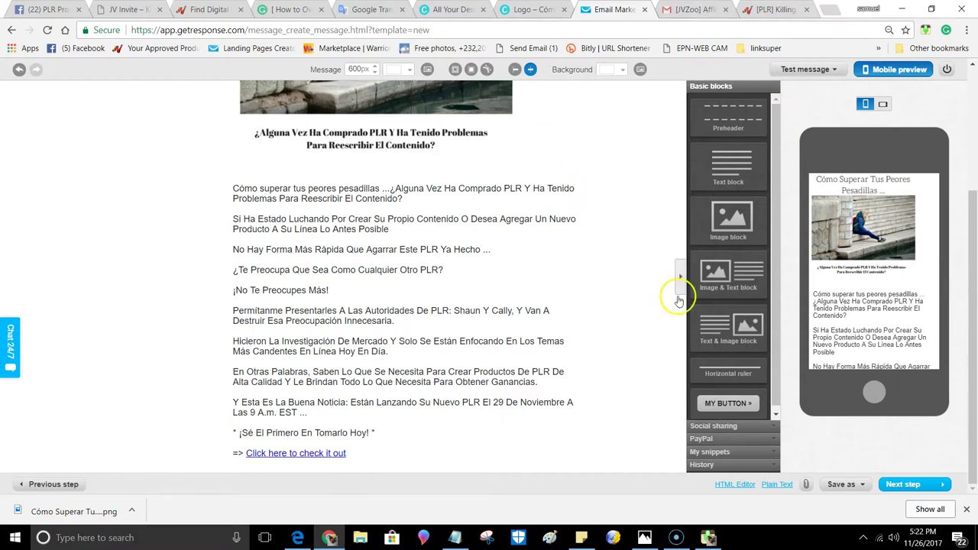
# - Send a test copy of the email to an address chosen from the list
pyautogui.click(806, 69)
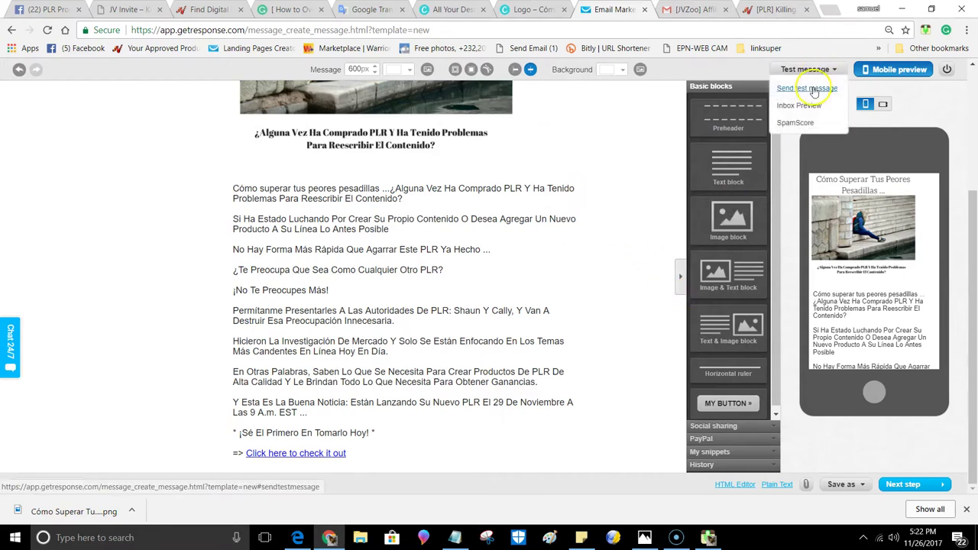
pyautogui.click(807, 88)
pyautogui.click(535, 278)
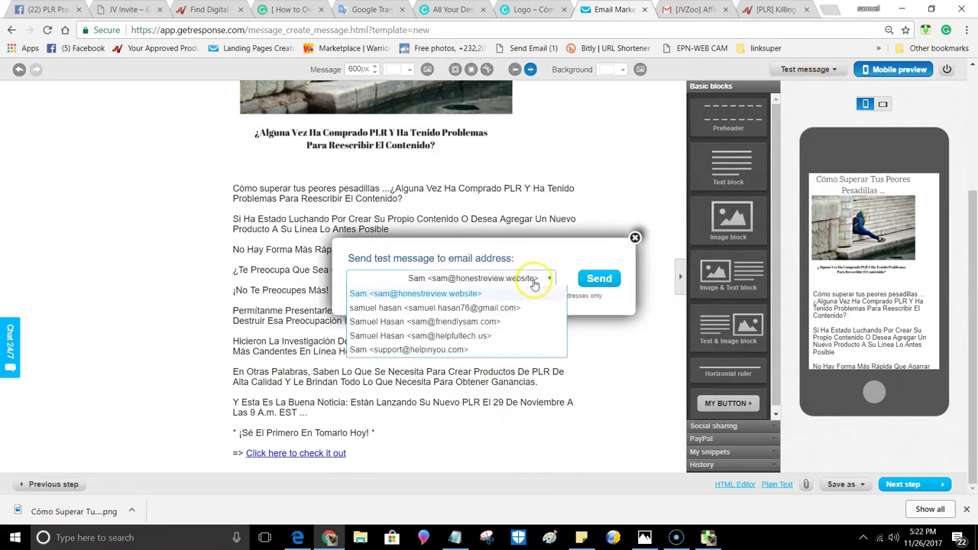
pyautogui.click(459, 307)
pyautogui.click(598, 278)
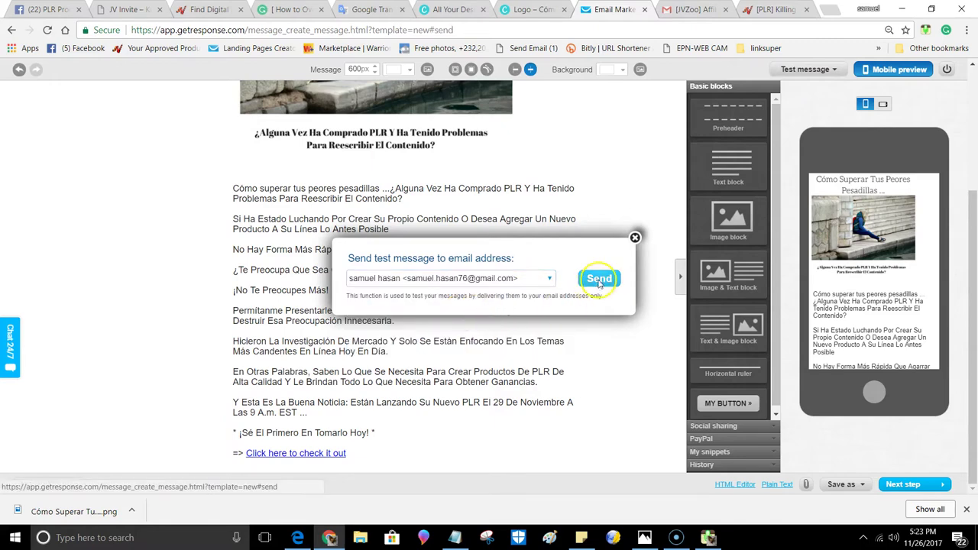
pyautogui.click(635, 239)
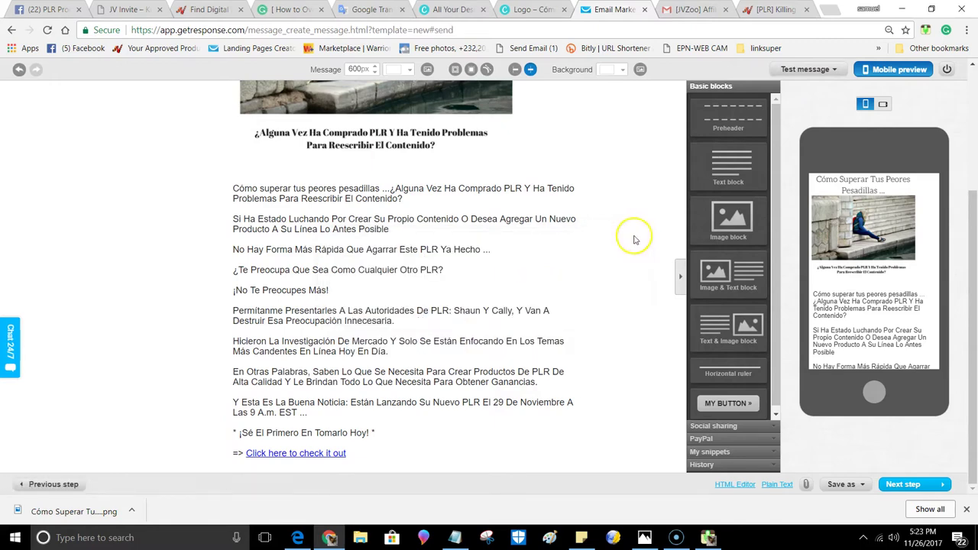
# - Include the honestreview campaign's 1 subscriber as recipients and continue to the summary
pyautogui.click(905, 486)
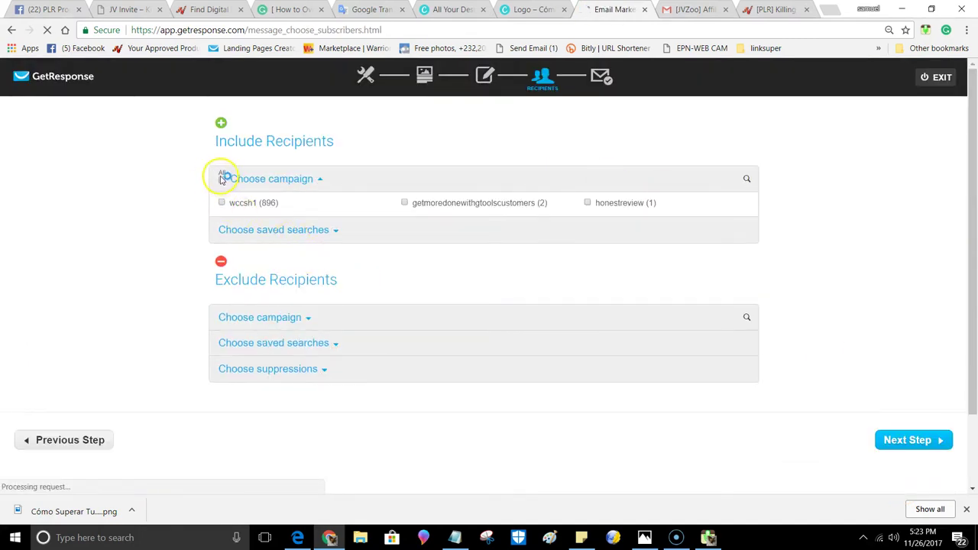
pyautogui.click(587, 203)
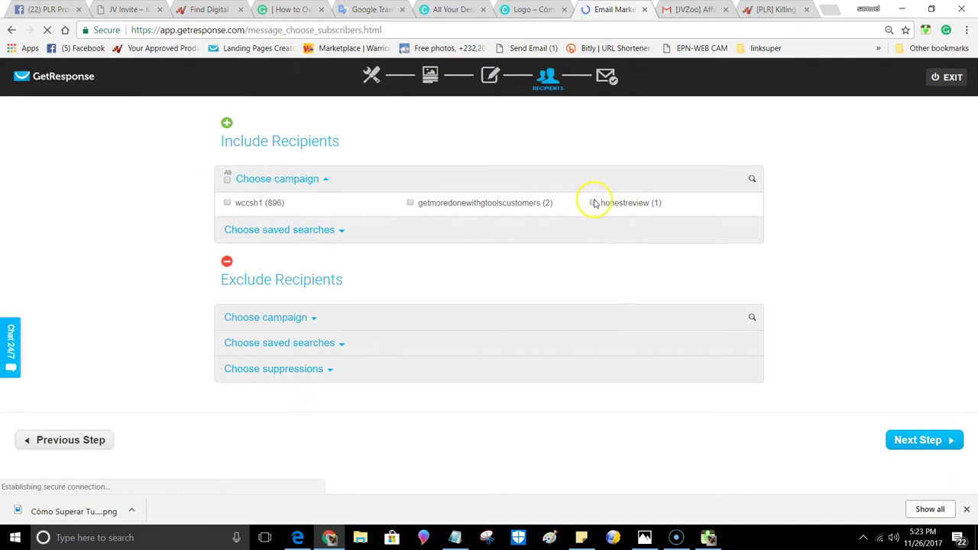
pyautogui.scroll(-1, 802, 408)
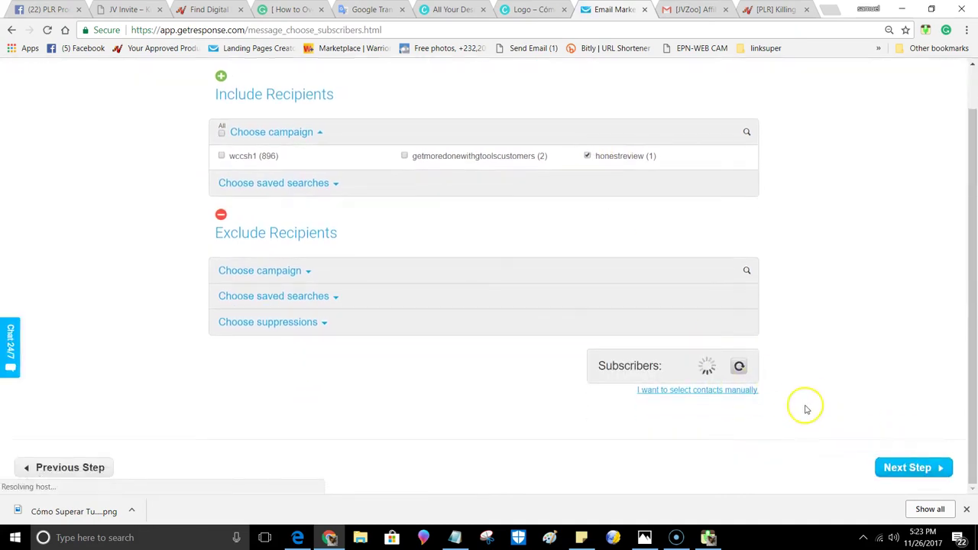
pyautogui.click(911, 467)
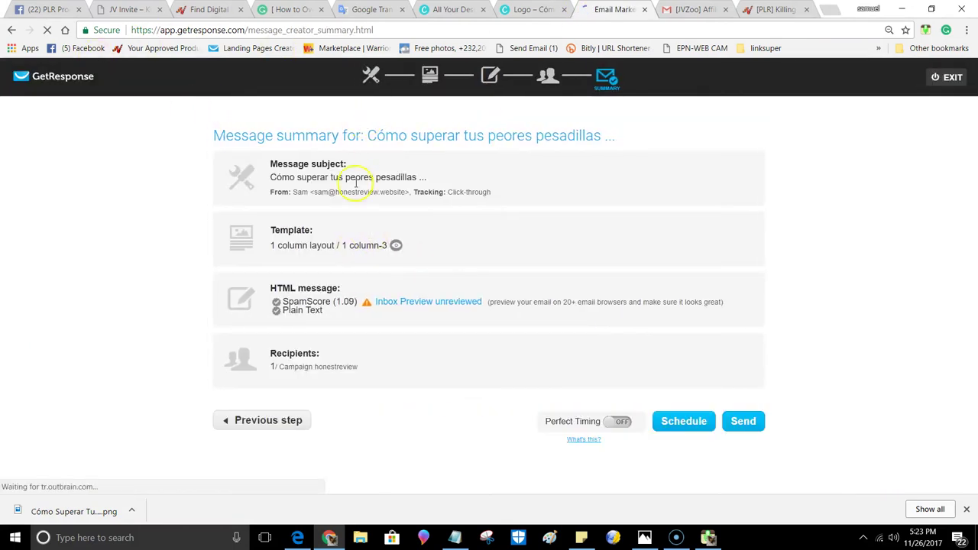
# - Choose scheduled delivery and bring up the delivery date and time picker
pyautogui.click(684, 421)
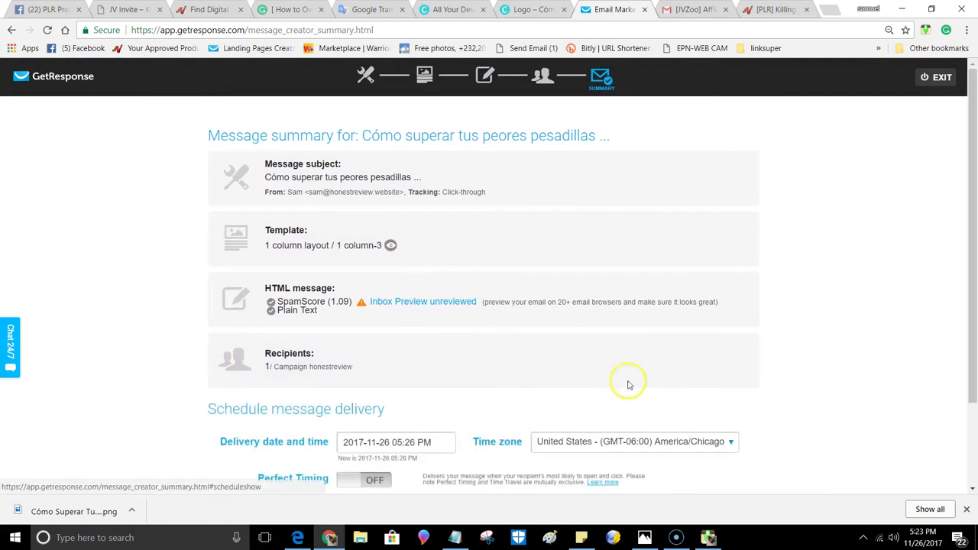
pyautogui.scroll(-2, 512, 382)
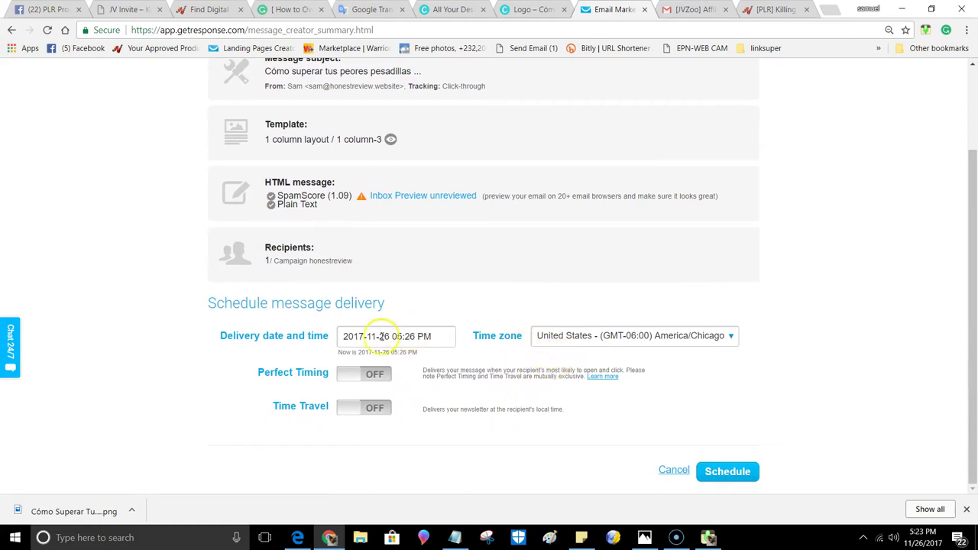
pyautogui.click(439, 342)
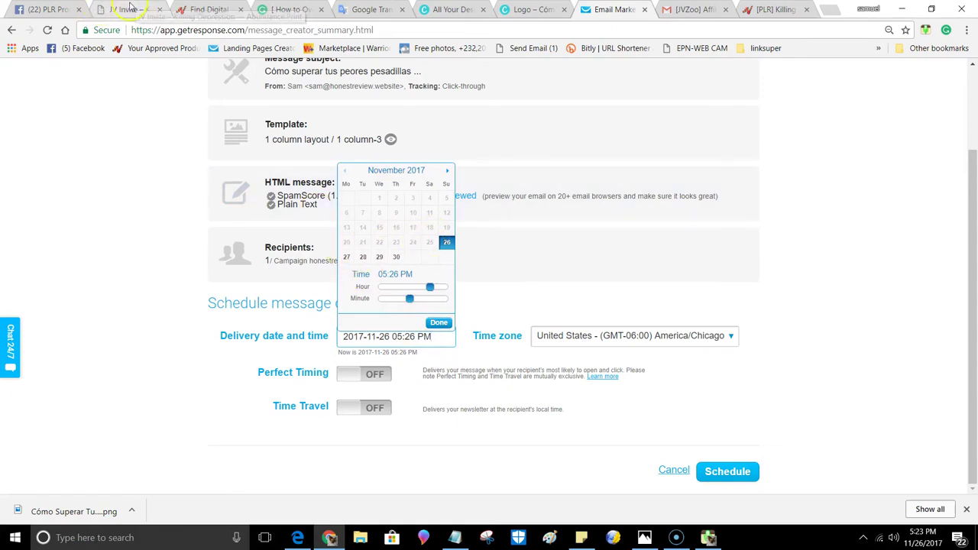
# - Switch to the JV Invite page and scroll to its Email Swipes section
pyautogui.click(98, 10)
pyautogui.scroll(-3, 501, 332)
pyautogui.moveTo(972, 189); pyautogui.dragTo(972, 333)
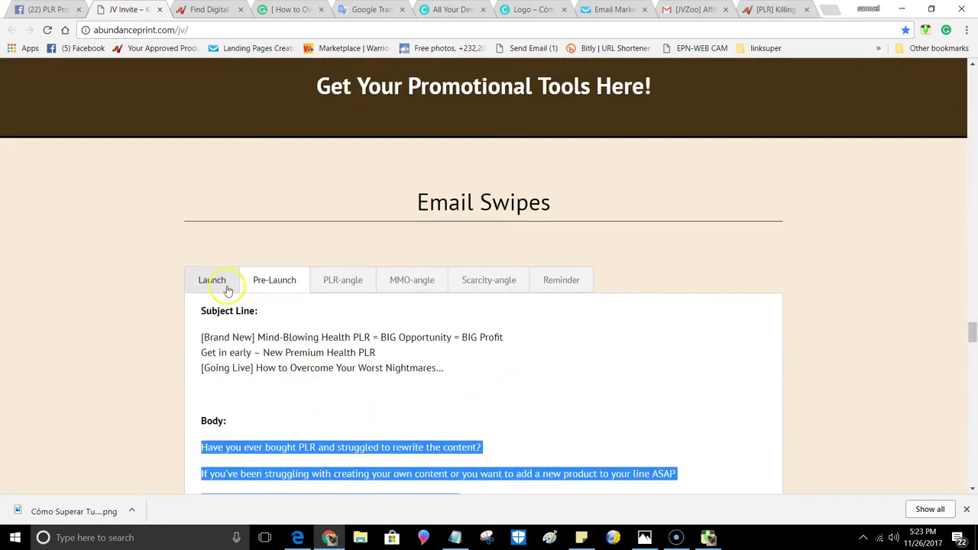
# - Review the JV Invite Email Swipes and product sections, then return to GetResponse scheduling
pyautogui.scroll(-1, 672, 282)
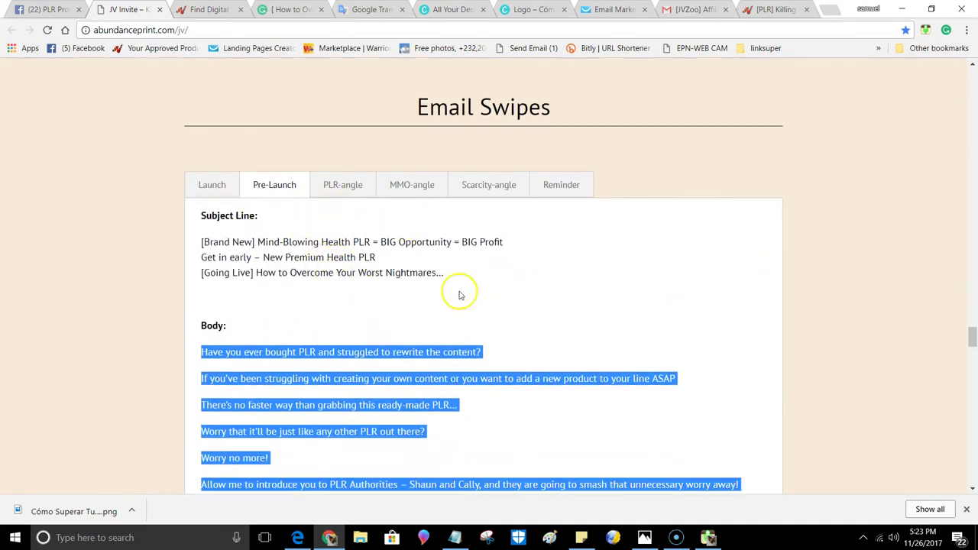
pyautogui.click(501, 295)
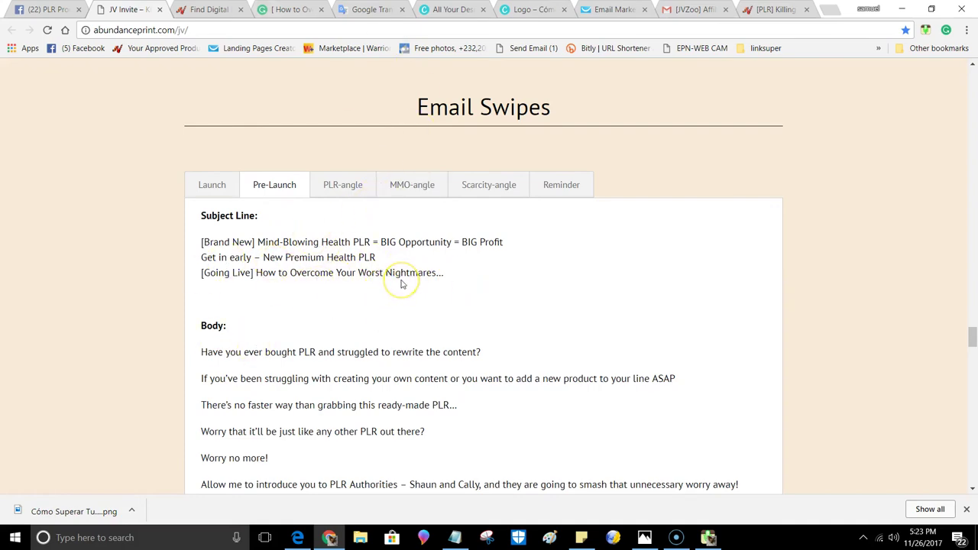
pyautogui.scroll(20, 403, 284)
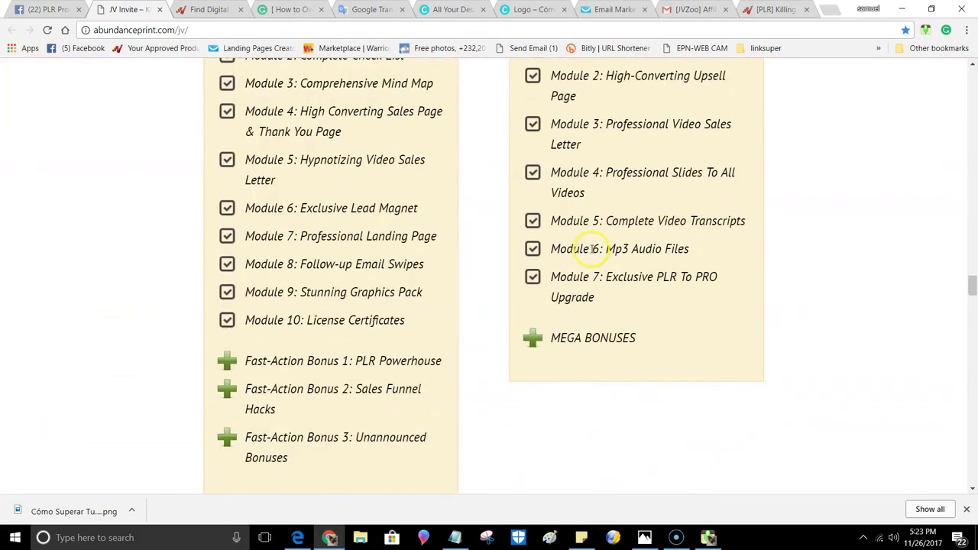
pyautogui.scroll(20, 592, 252)
pyautogui.scroll(7, 586, 261)
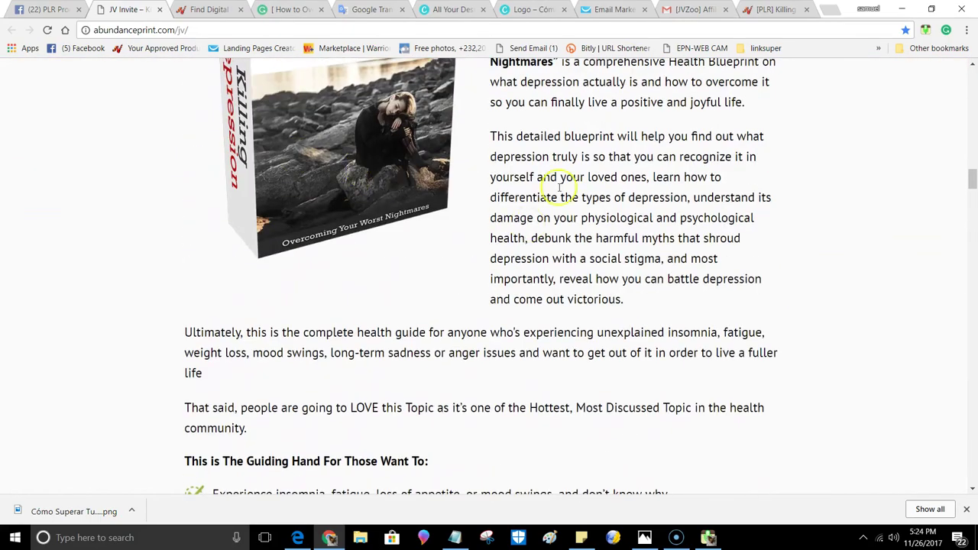
pyautogui.scroll(3, 559, 186)
pyautogui.scroll(-2, 579, 321)
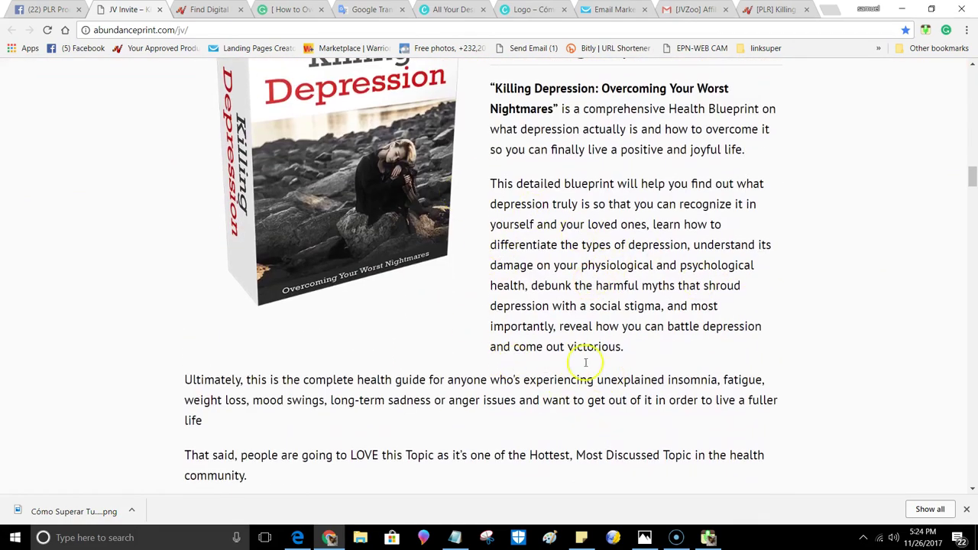
pyautogui.scroll(1, 659, 313)
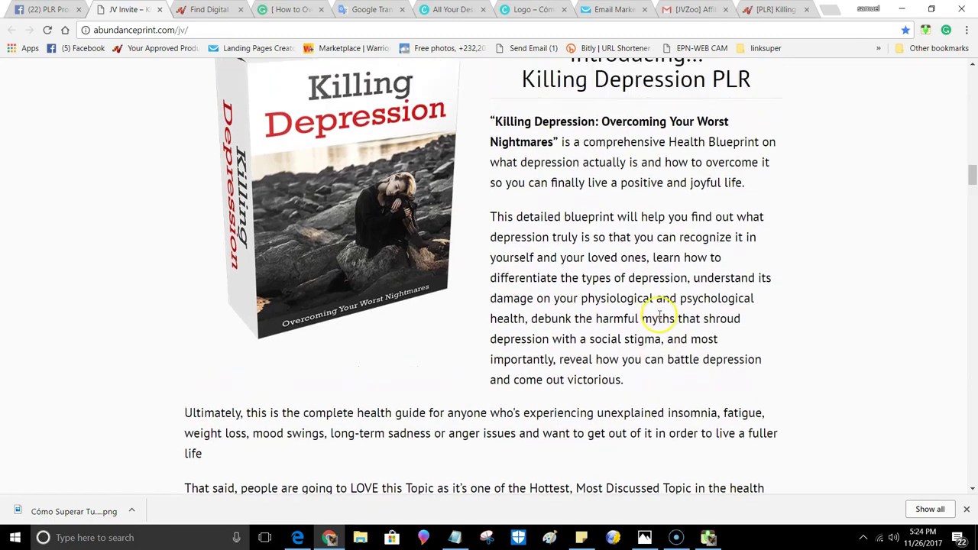
pyautogui.scroll(3, 489, 184)
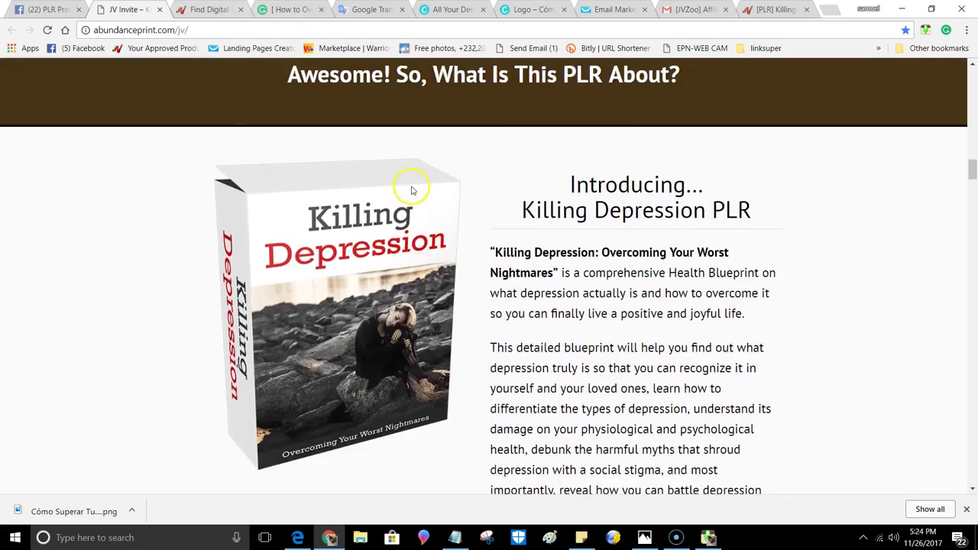
pyautogui.scroll(-17, 471, 334)
pyautogui.scroll(-20, 430, 325)
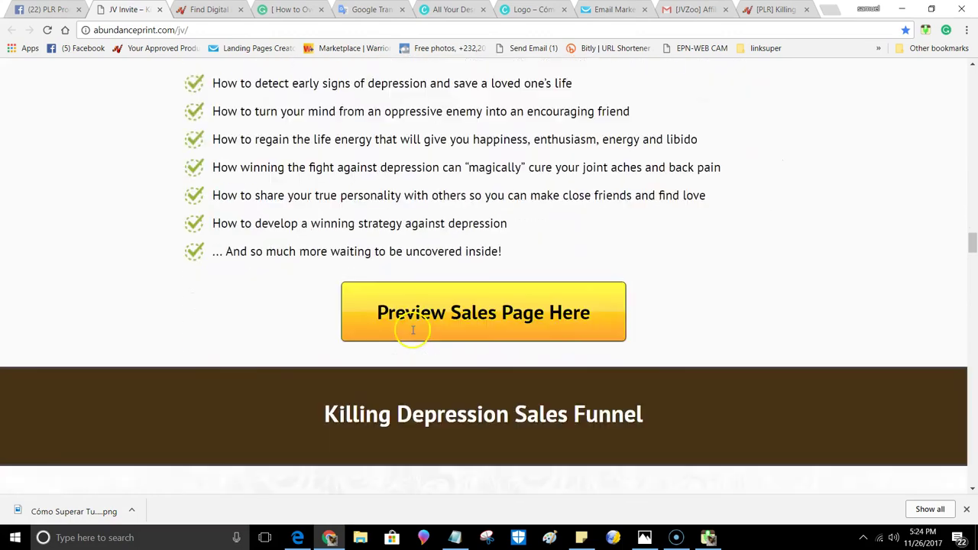
pyautogui.scroll(-13, 364, 357)
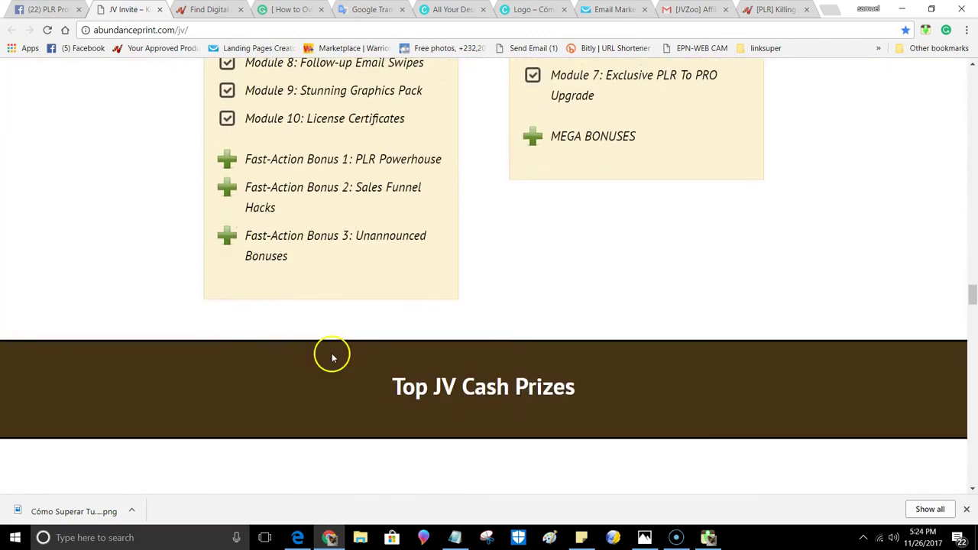
pyautogui.scroll(-4, 426, 283)
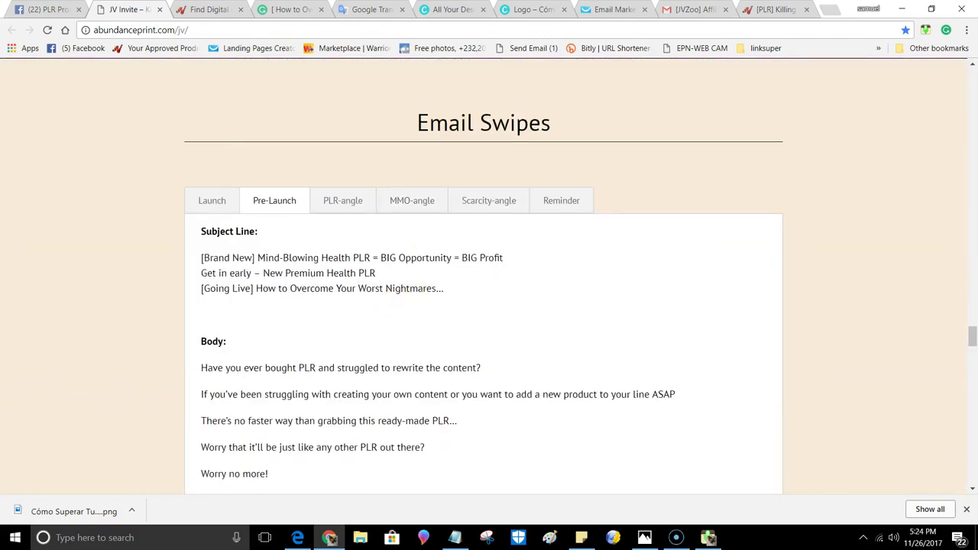
pyautogui.click(616, 8)
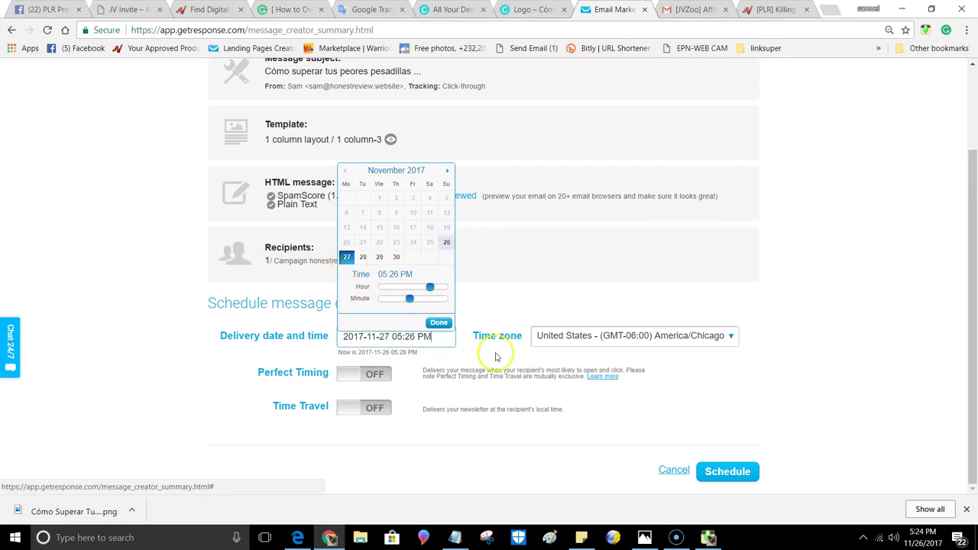
pyautogui.click(439, 323)
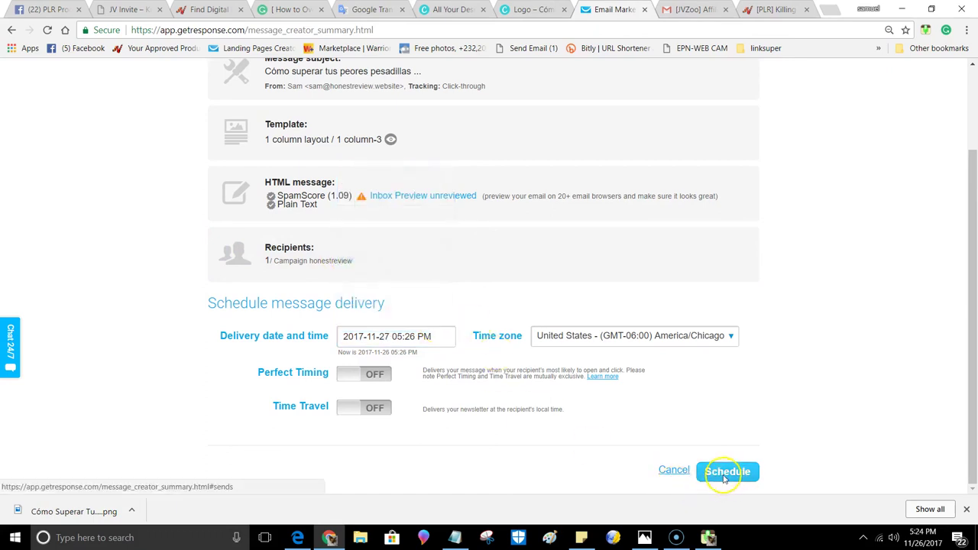